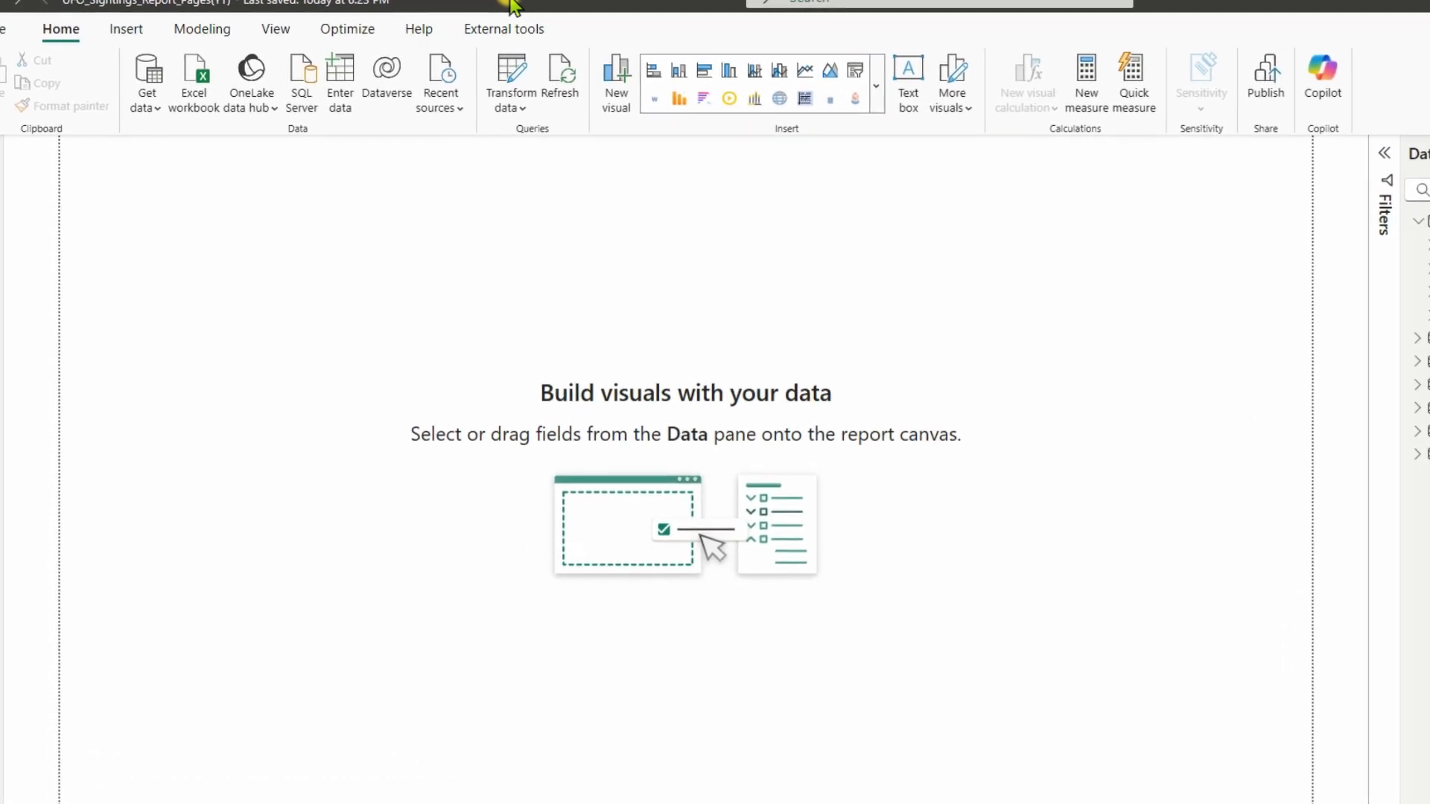
Create a new calculated table and name it Shapes_Table_with_custom_rows in its DAX formula.
{"action": "left_click", "coordinate": [237, 43]}
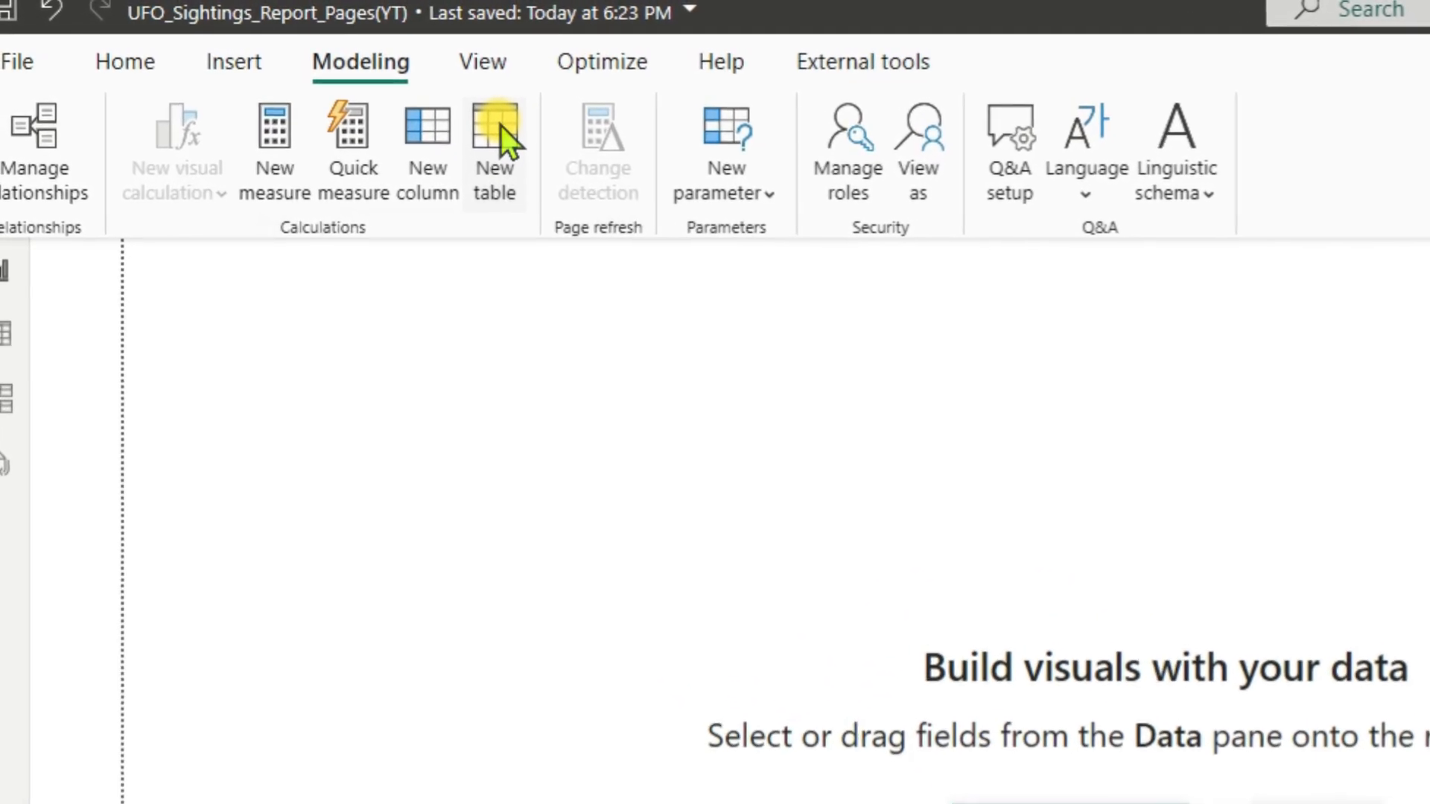
{"action": "left_click", "coordinate": [479, 119]}
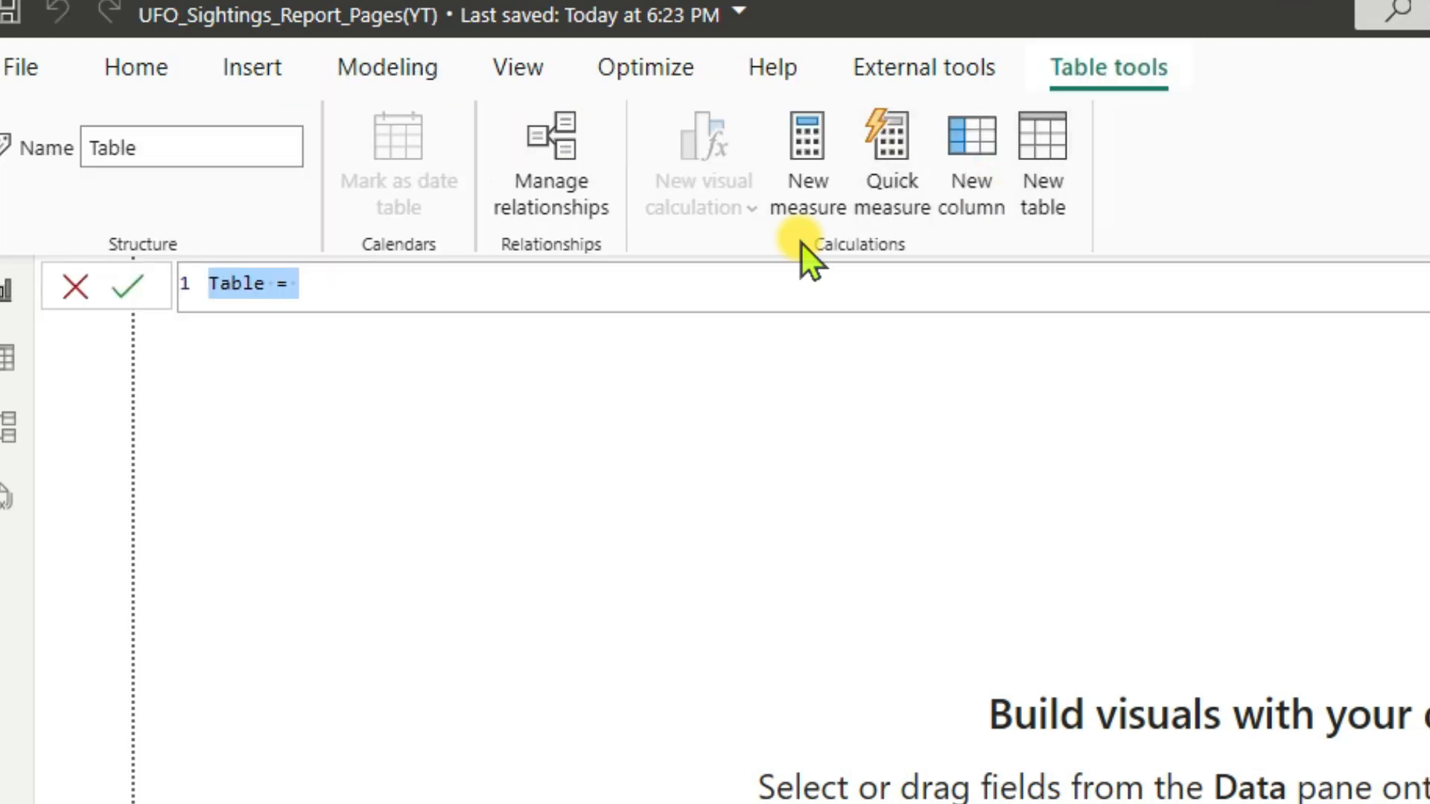
{"action": "left_click", "coordinate": [730, 279]}
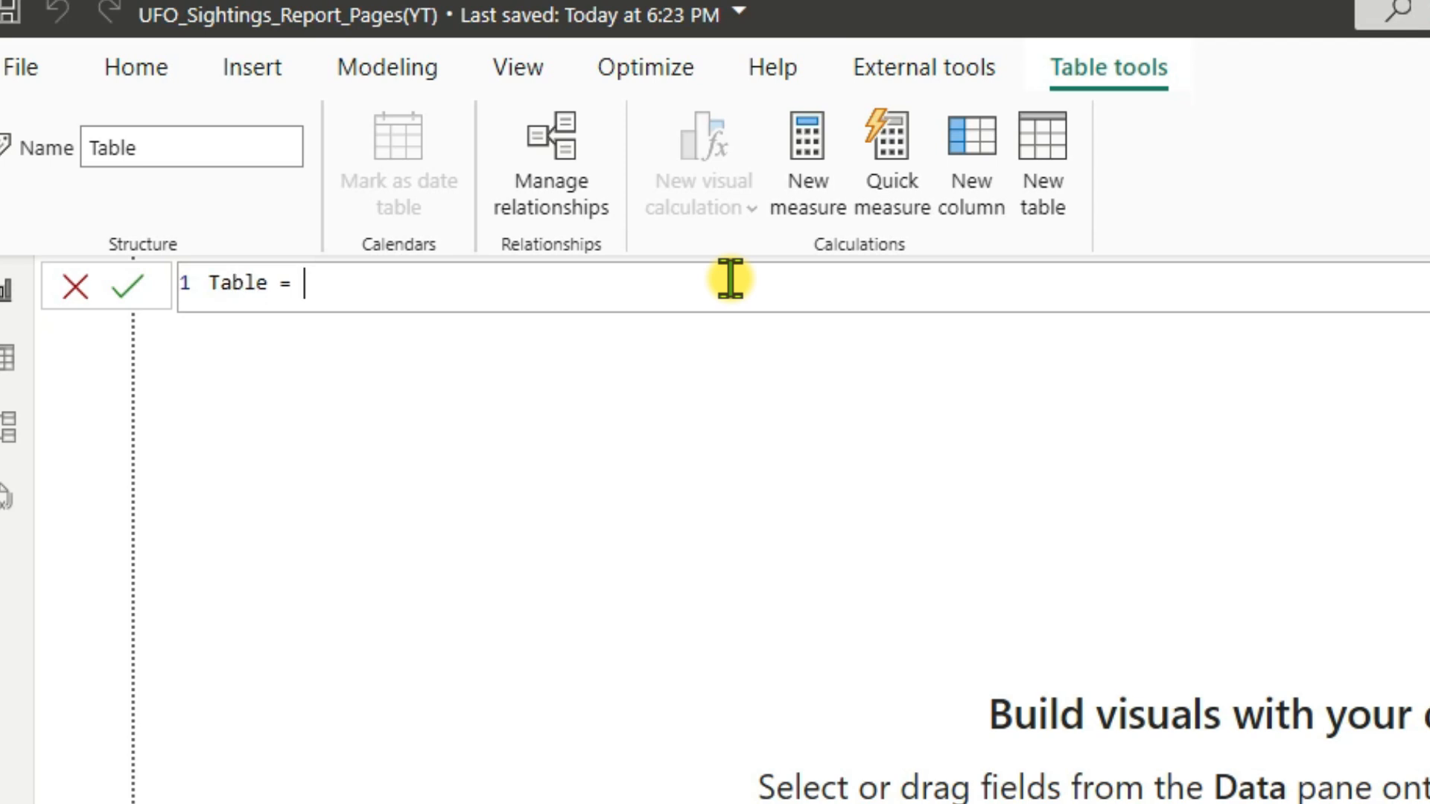
{"action": "scroll", "coordinate": [729, 279], "scroll_direction": "up", "scroll_amount": 4}
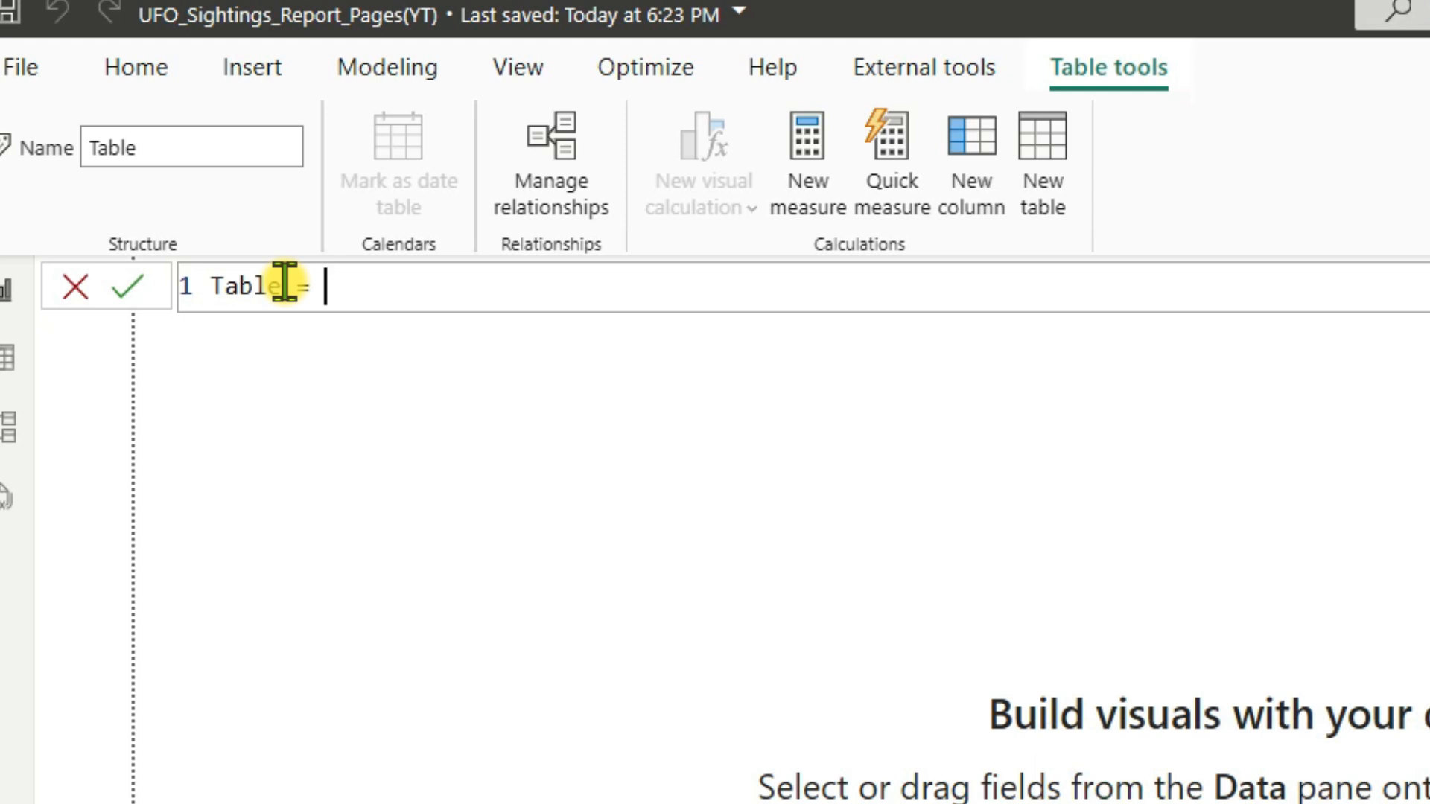
{"action": "left_click_drag", "start_coordinate": [282, 284], "coordinate": [211, 284]}
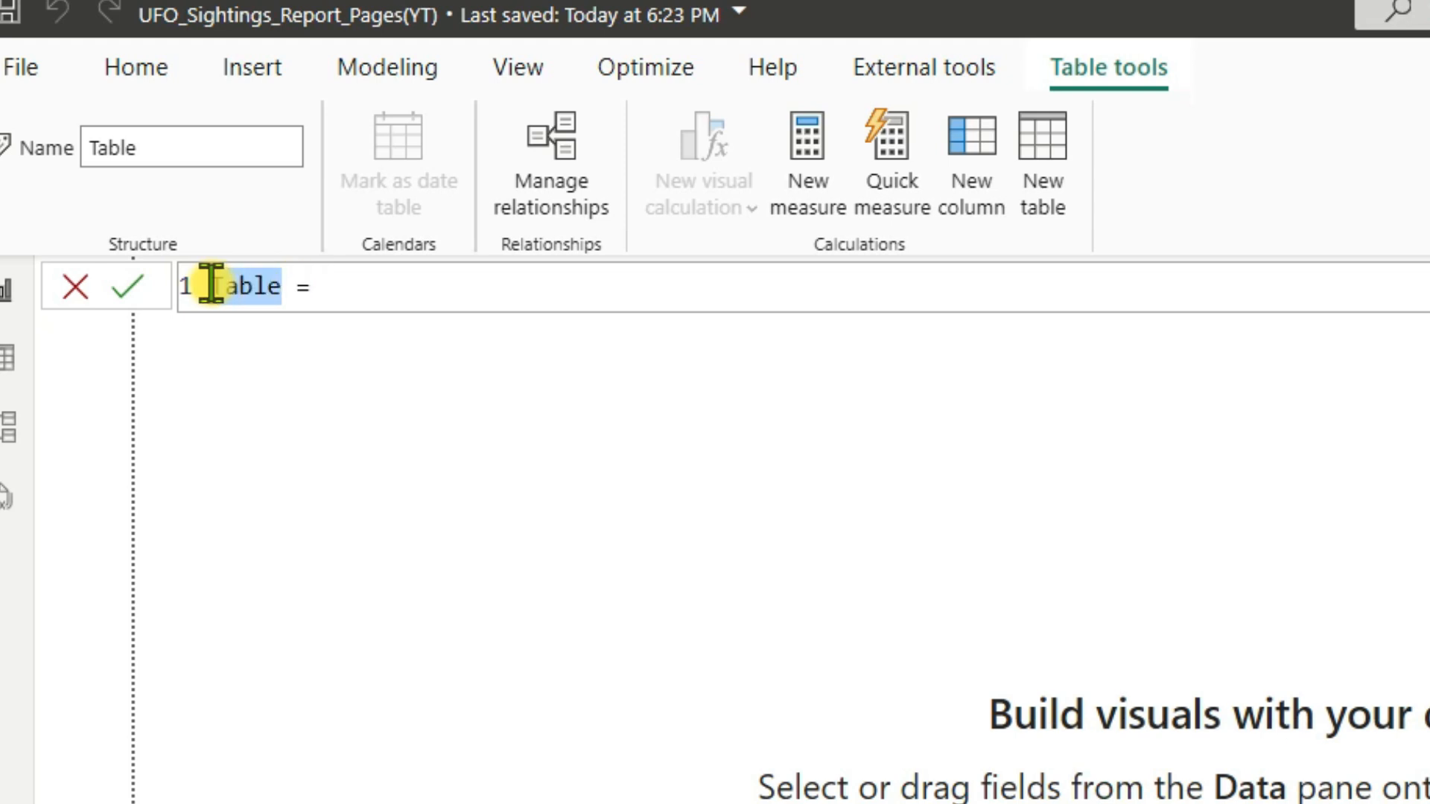
{"action": "type", "text": "Shapes"}
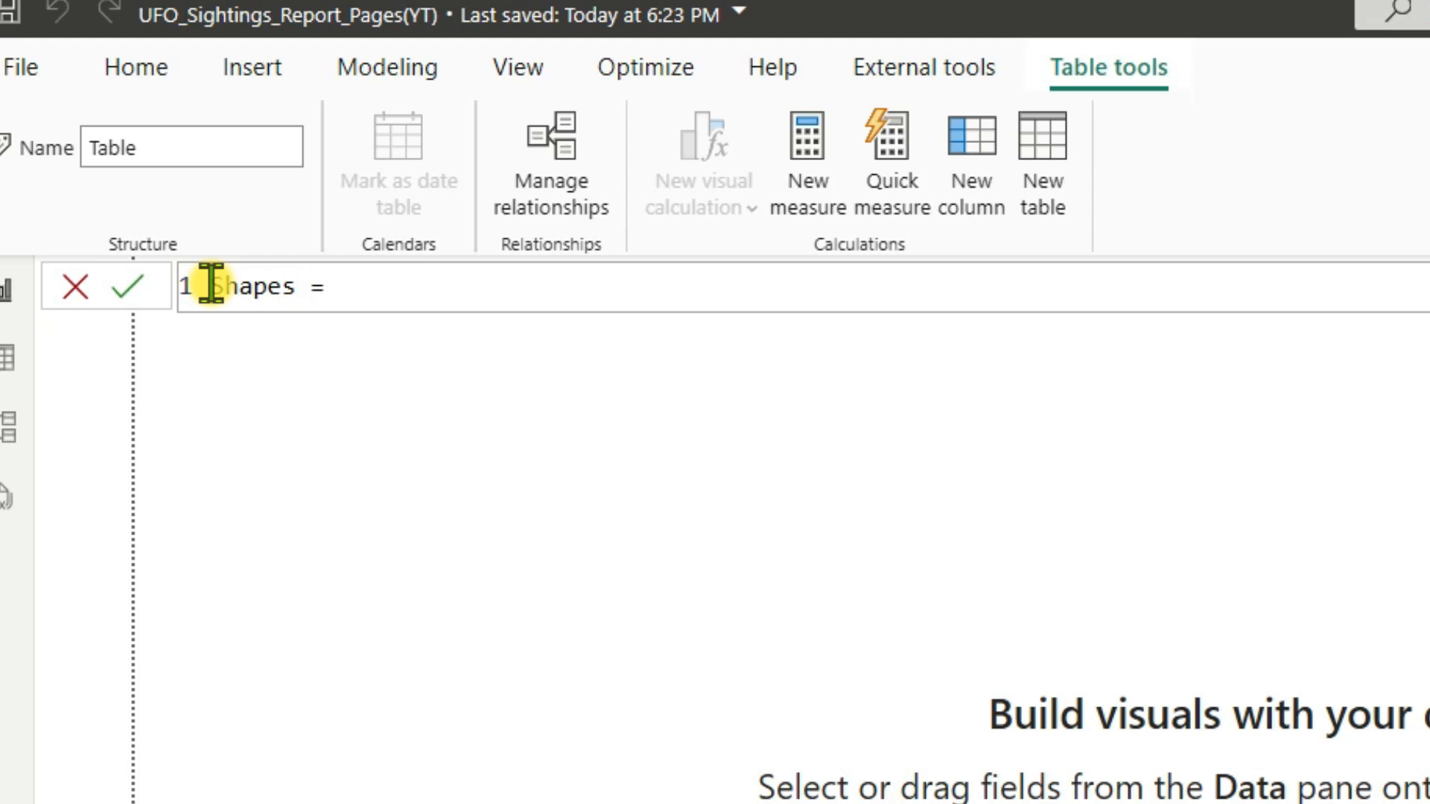
{"action": "type", "text": "_a"}
{"action": "key", "text": "BackSpace"}
{"action": "type", "text": "Table_with_"}
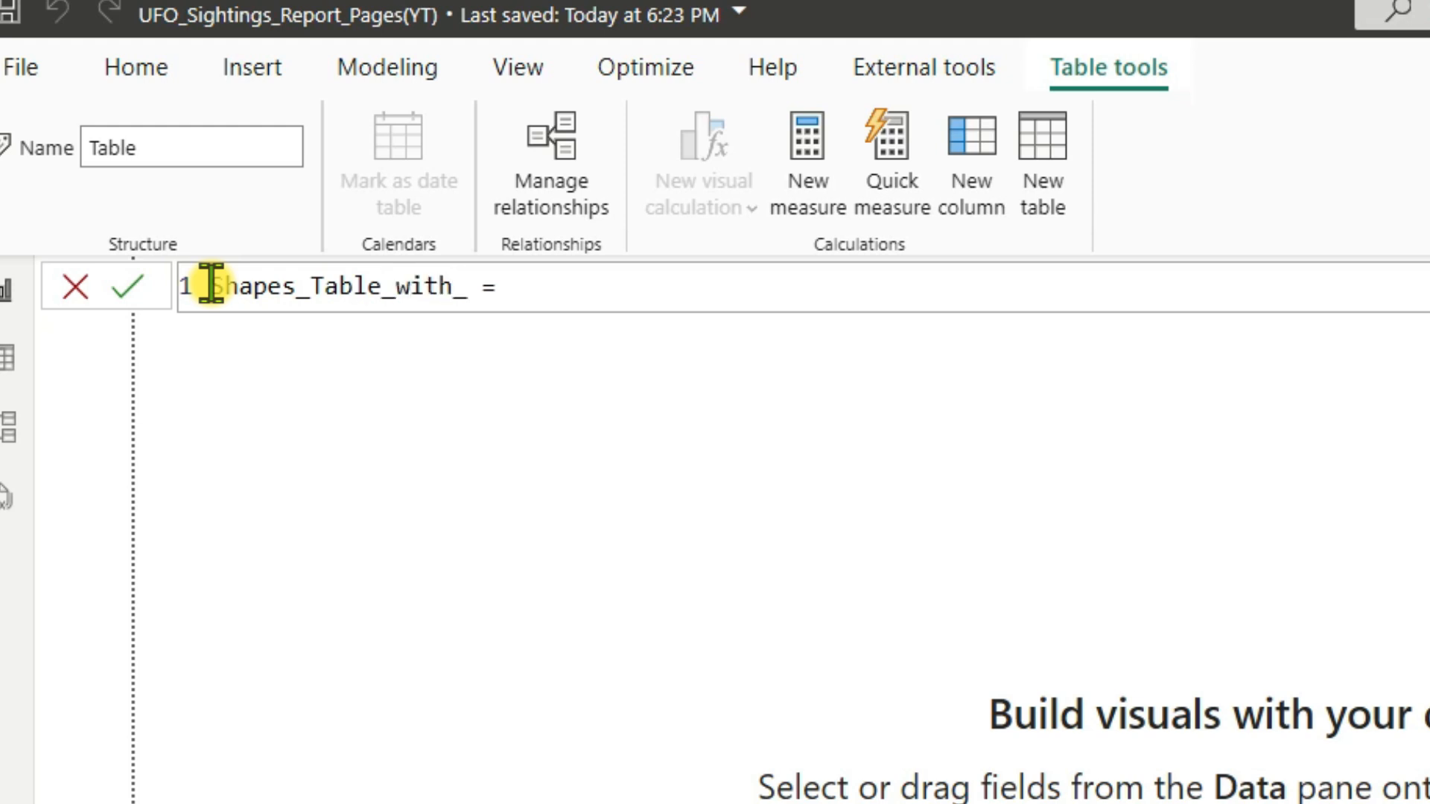
{"action": "type", "text": "custom"}
{"action": "type", "text": "_rows"}
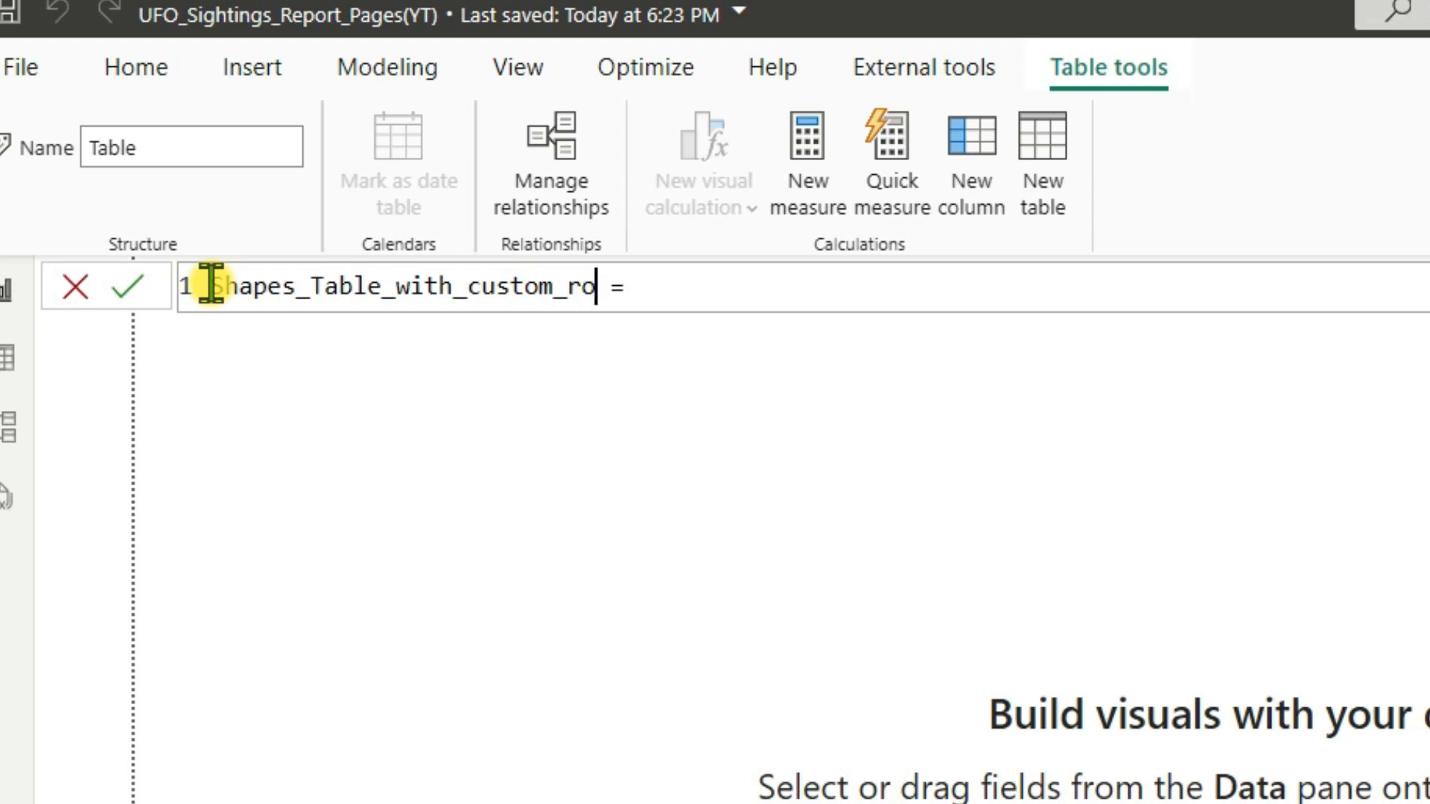
Define the table as VALUES(ufo_sightings[shape]) and commit the formula.
{"action": "left_click", "coordinate": [713, 292]}
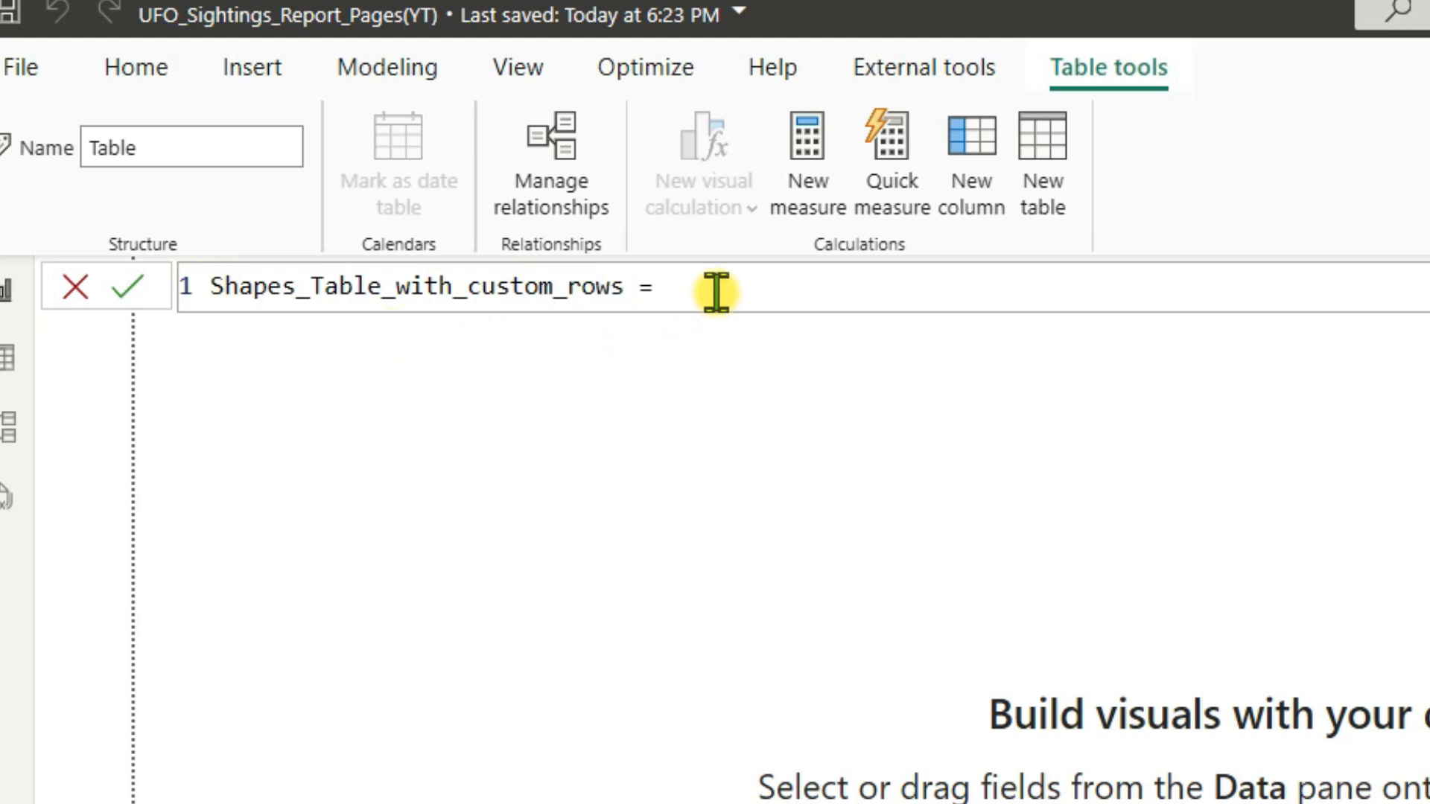
{"action": "type", "text": "value"}
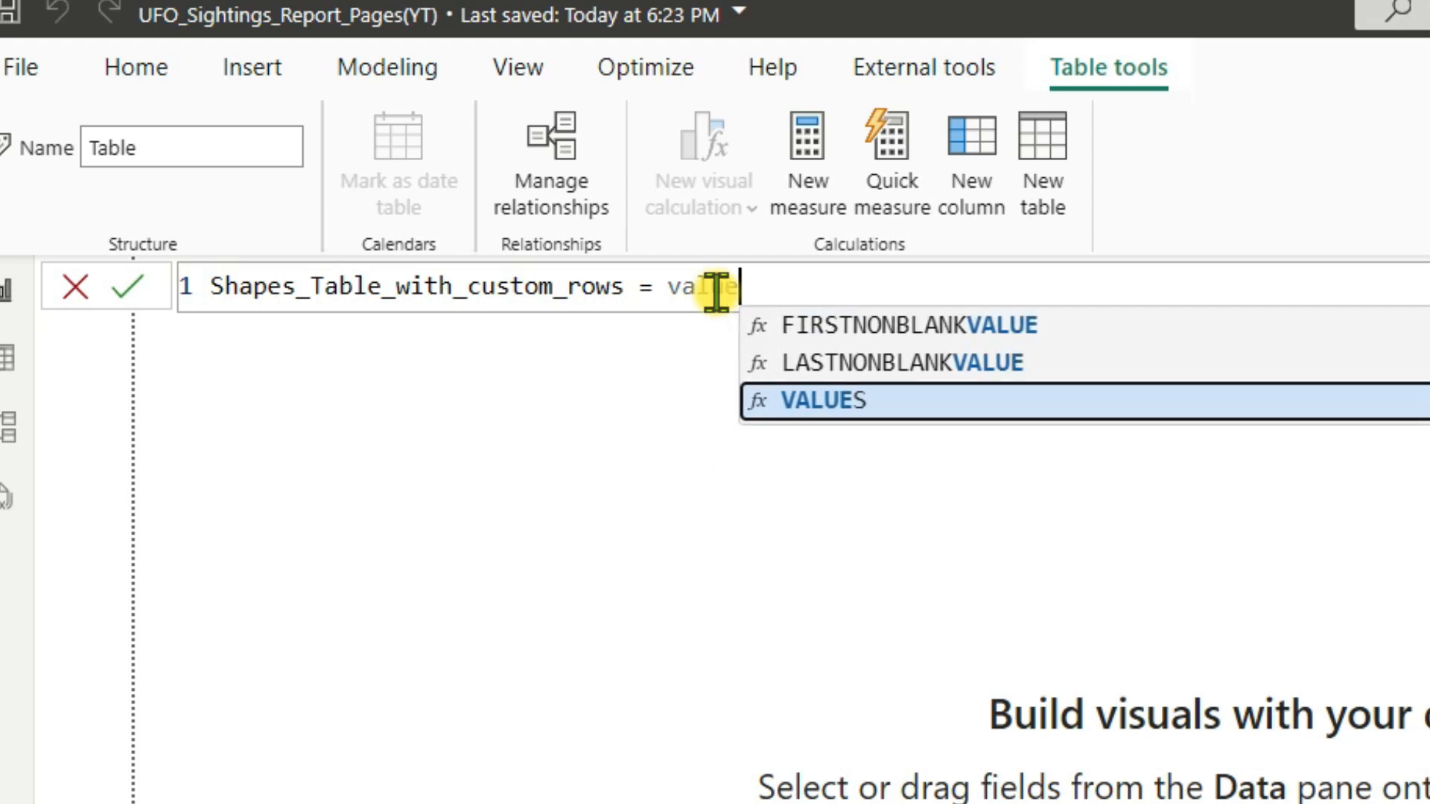
{"action": "key", "text": "Tab"}
{"action": "type", "text": "sha"}
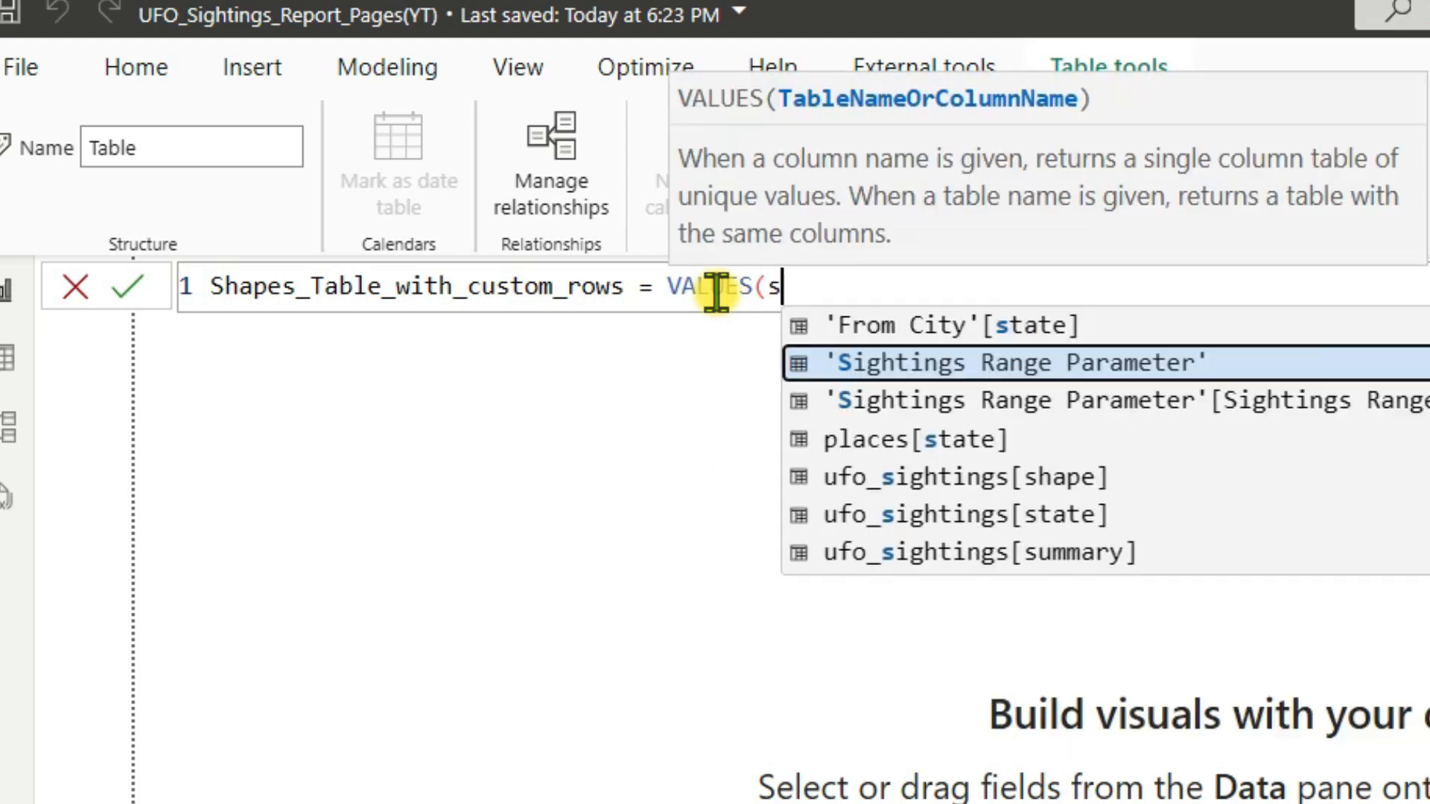
{"action": "key", "text": "Tab"}
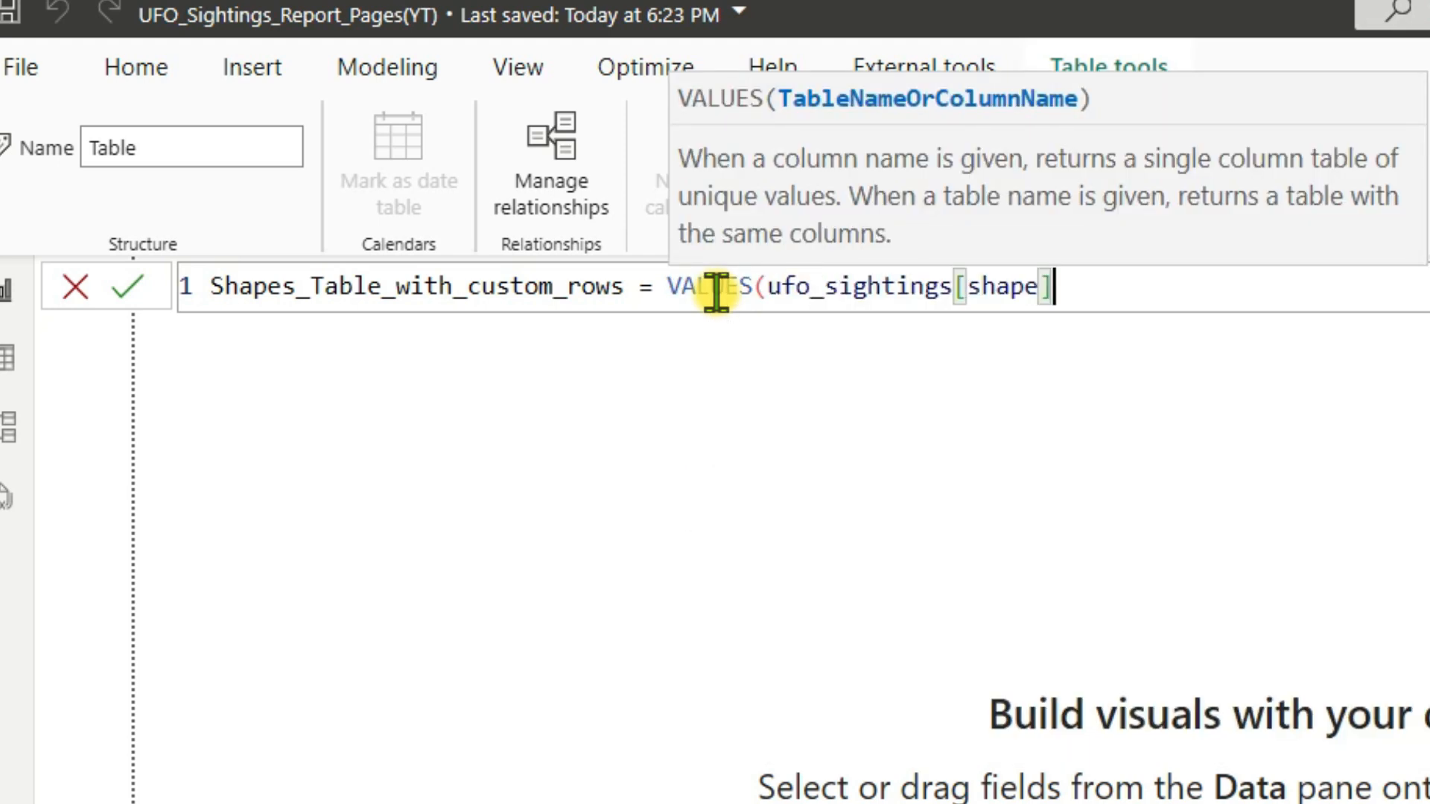
{"action": "type", "text": ")"}
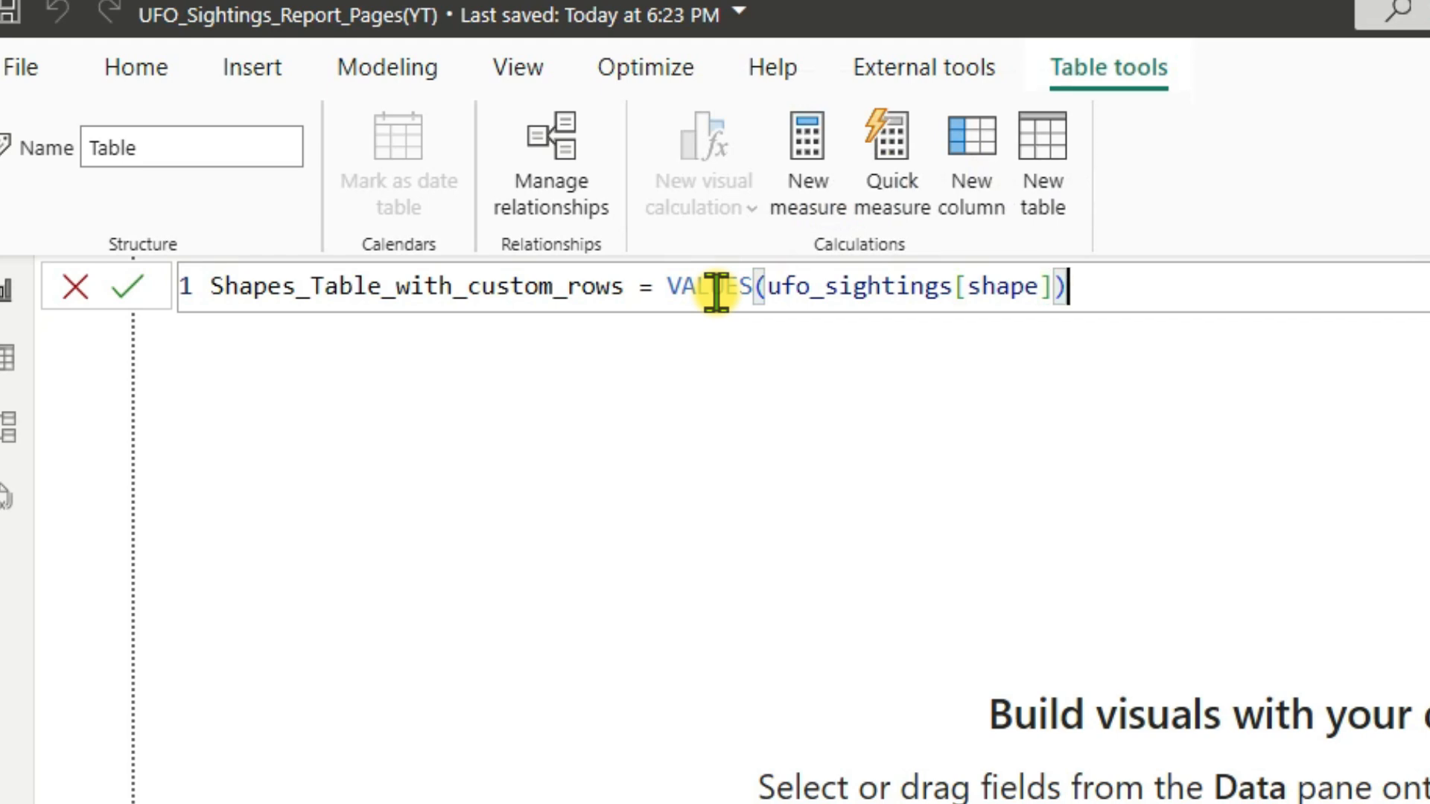
{"action": "left_click", "coordinate": [127, 286]}
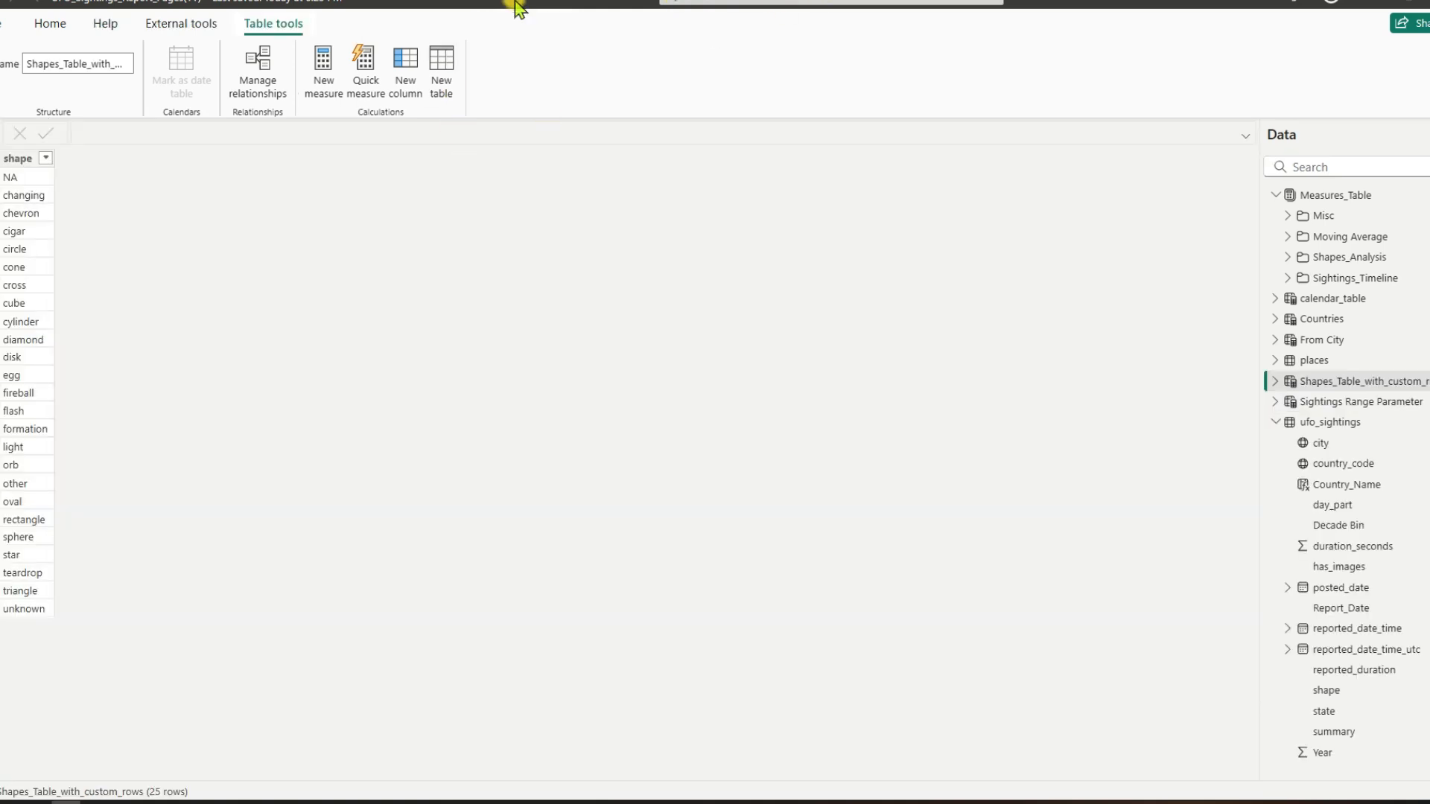
{"action": "left_click_drag", "start_coordinate": [3, 145], "coordinate": [65, 628]}
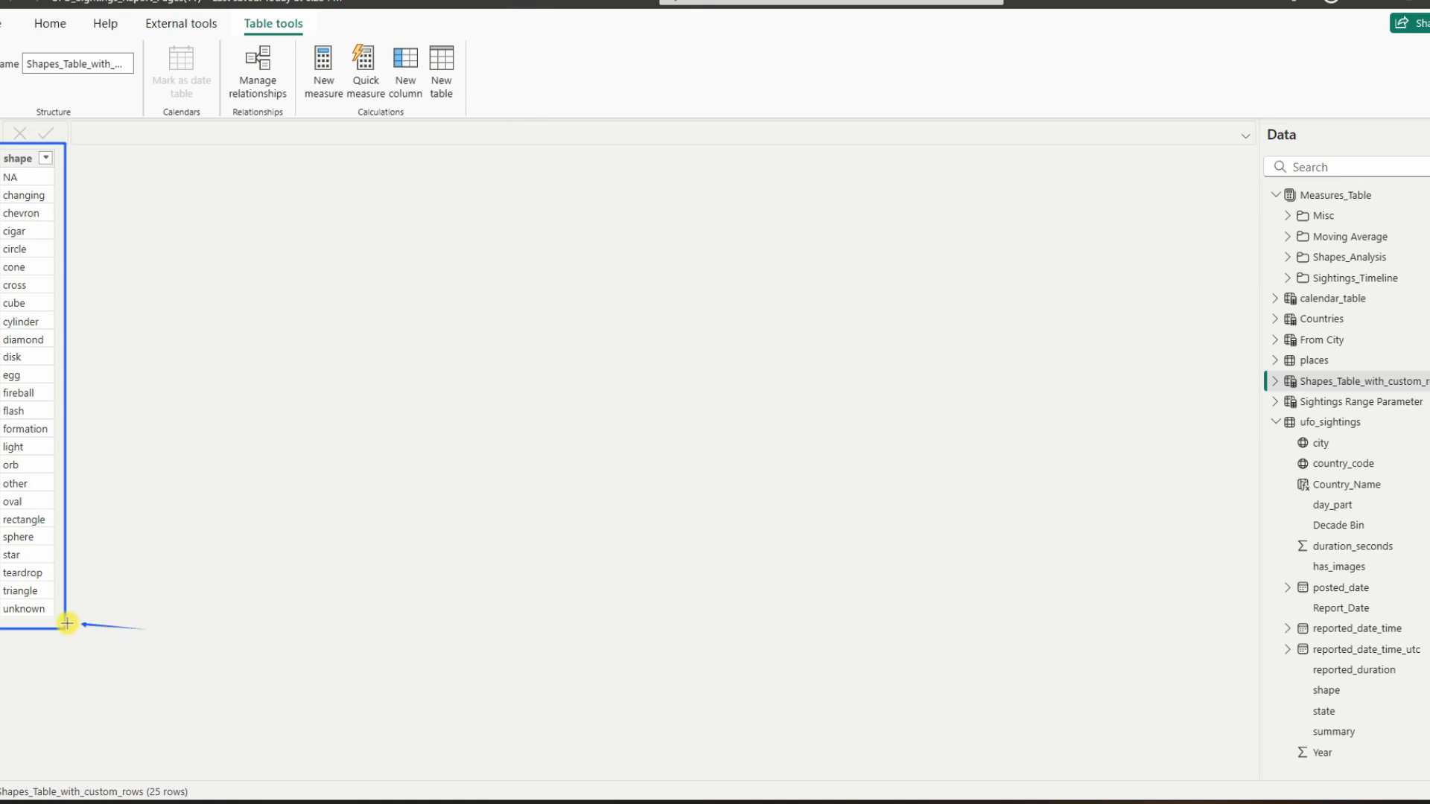
{"action": "left_click_drag", "start_coordinate": [29, 646], "coordinate": [15, 668]}
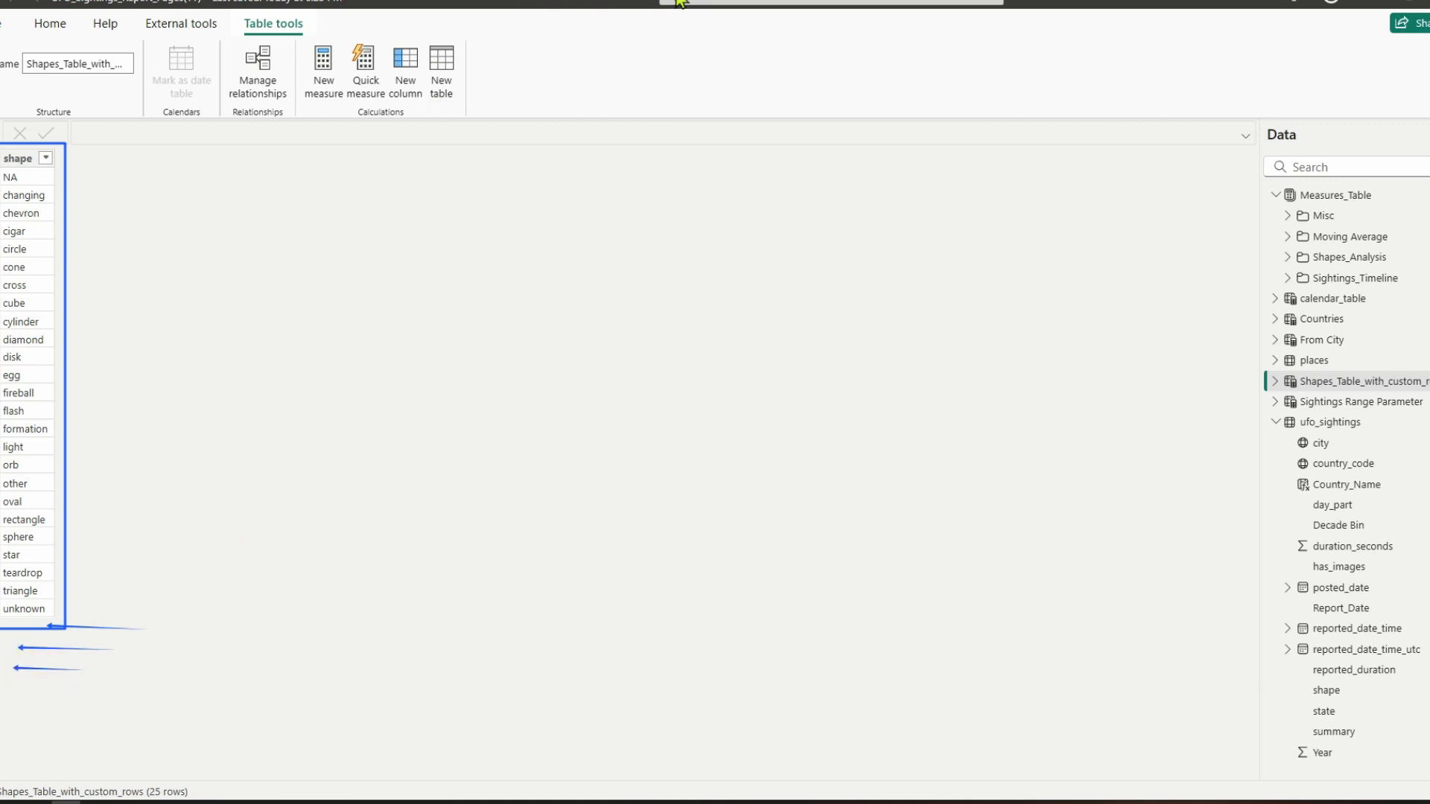
{"action": "key", "text": "Escape"}
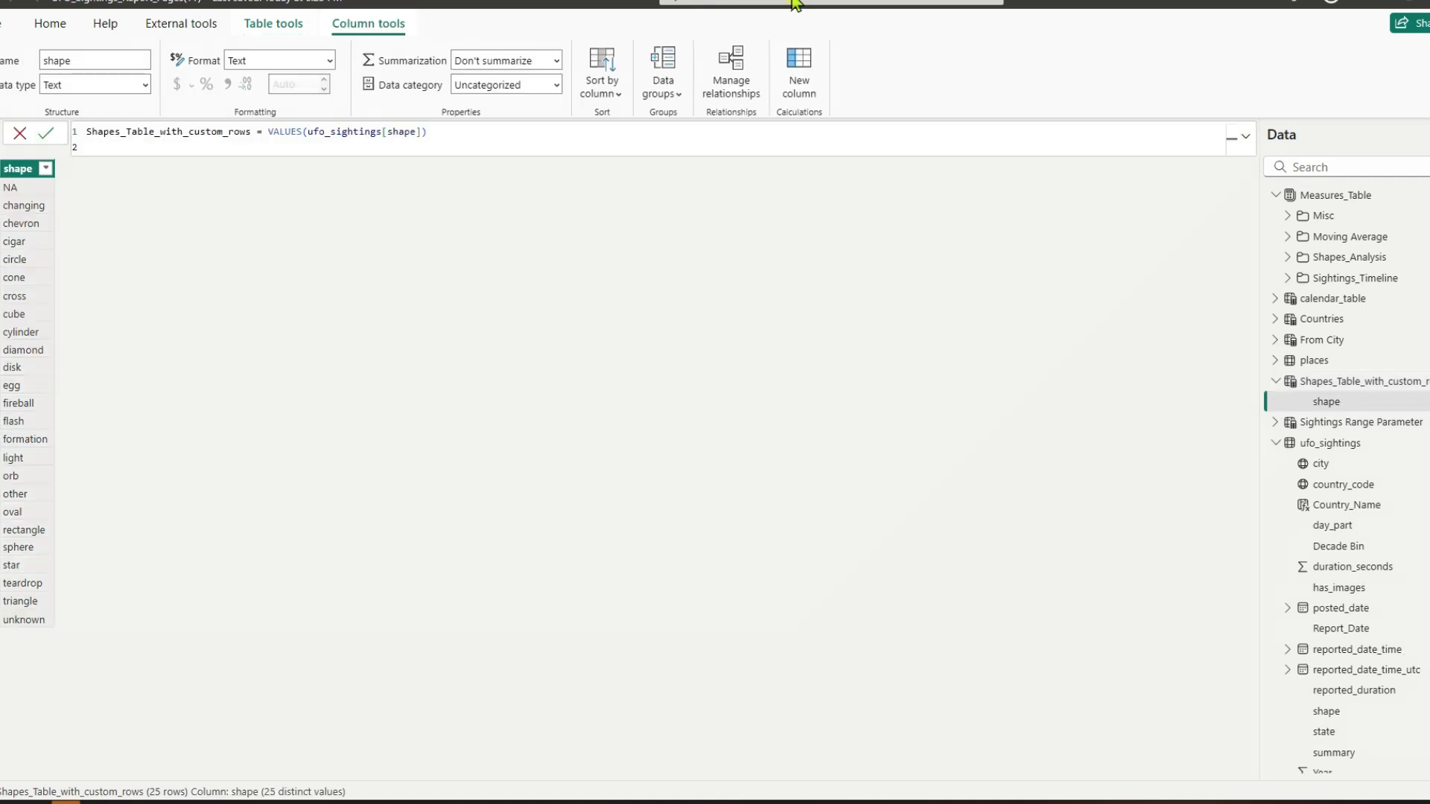
Wrap the VALUES expression in a UNION function as its first argument, indented on its own line and followed by a comma.
{"action": "left_click", "coordinate": [269, 133]}
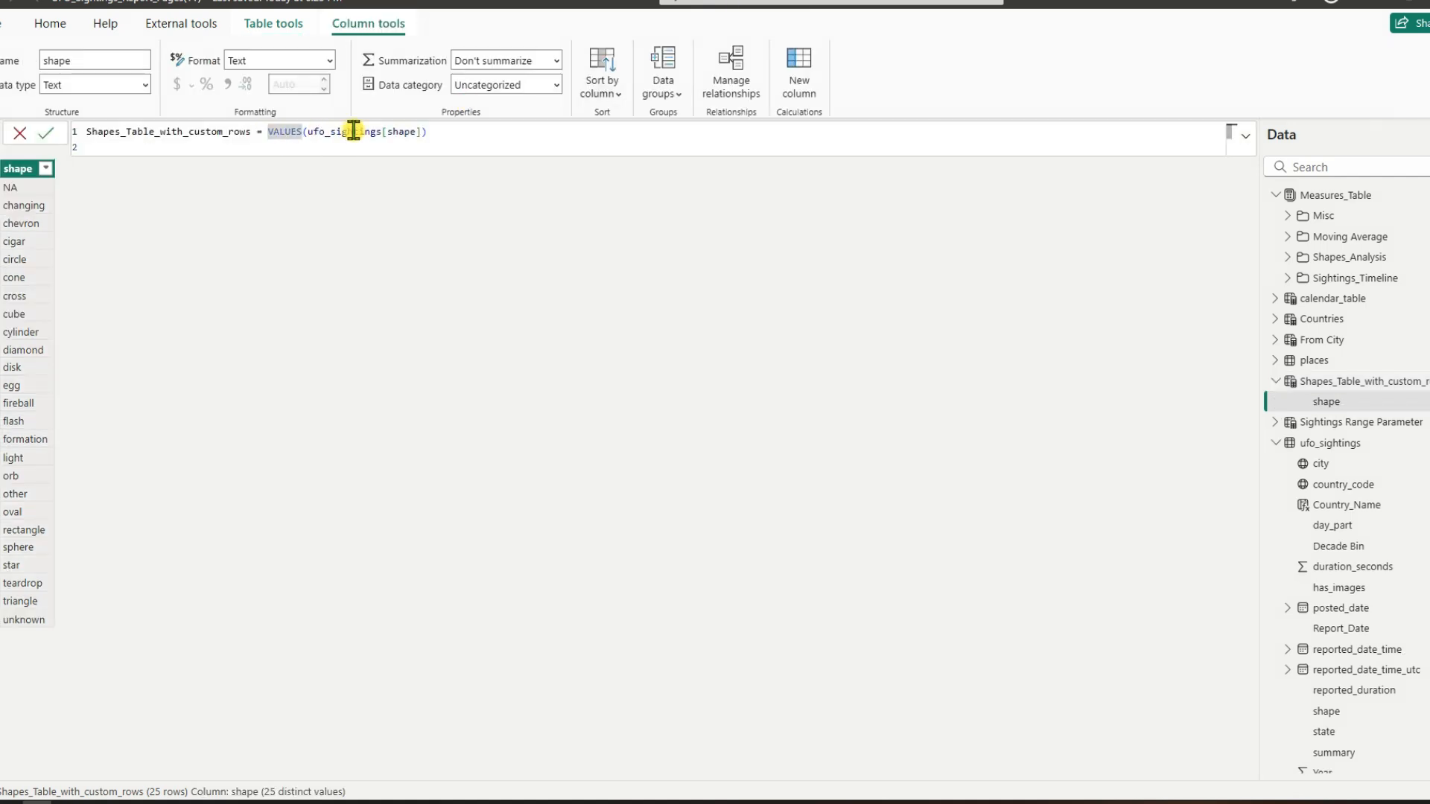
{"action": "type", "text": "UNION("}
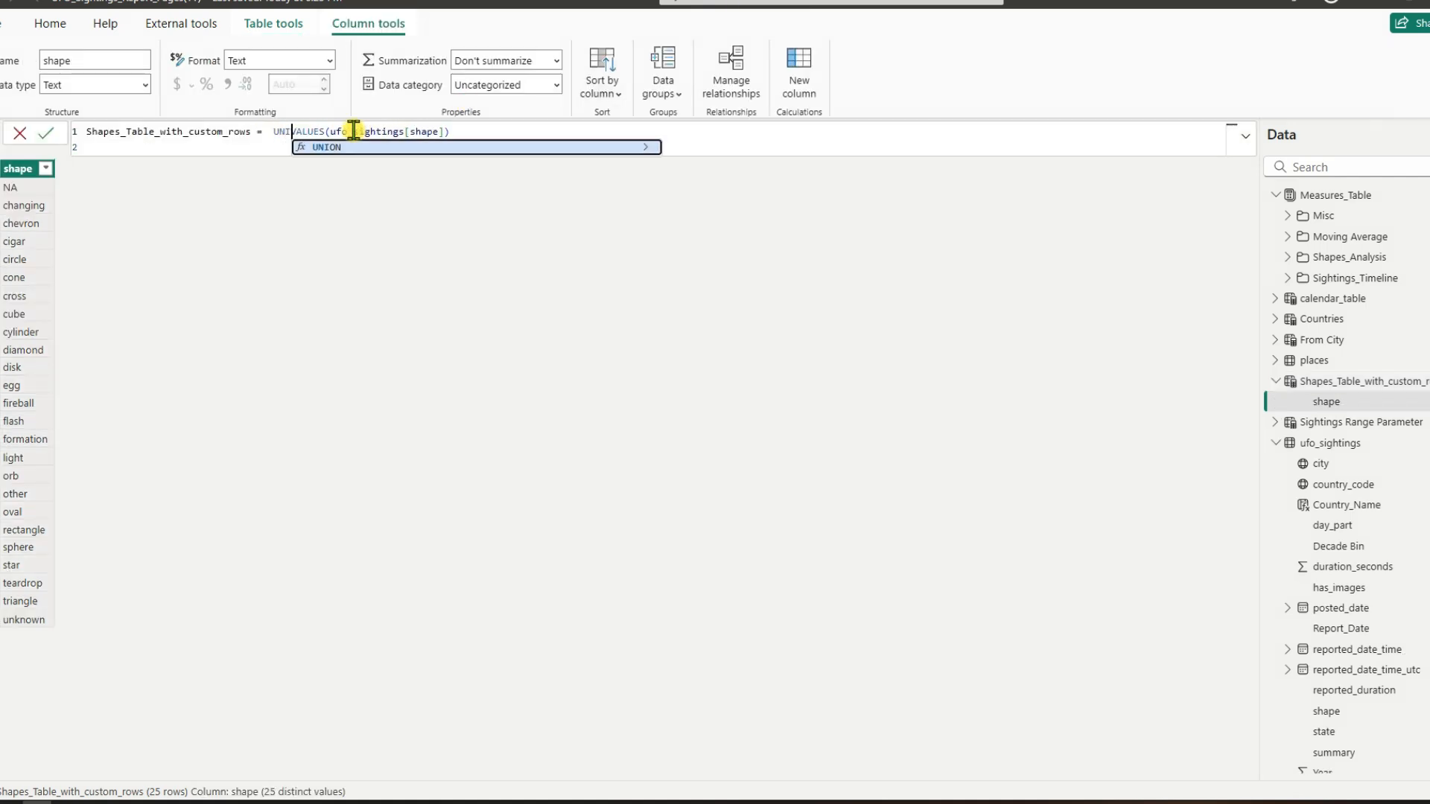
{"action": "key", "text": "shift+Return"}
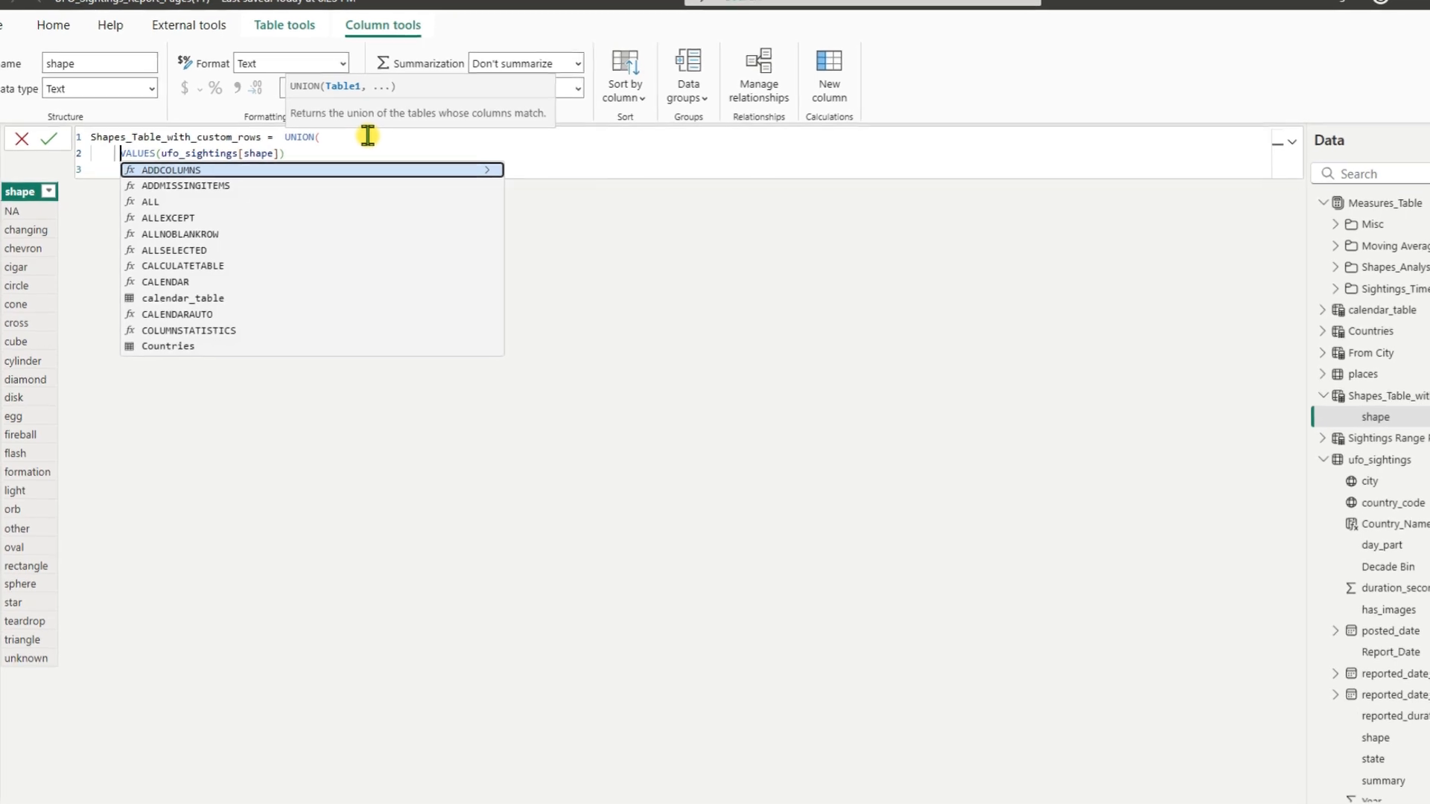
{"action": "key", "text": "Tab"}
{"action": "key", "text": "Tab"}
{"action": "key", "text": "Tab"}
{"action": "key", "text": "Tab"}
{"action": "key", "text": "Tab"}
{"action": "key", "text": "Tab"}
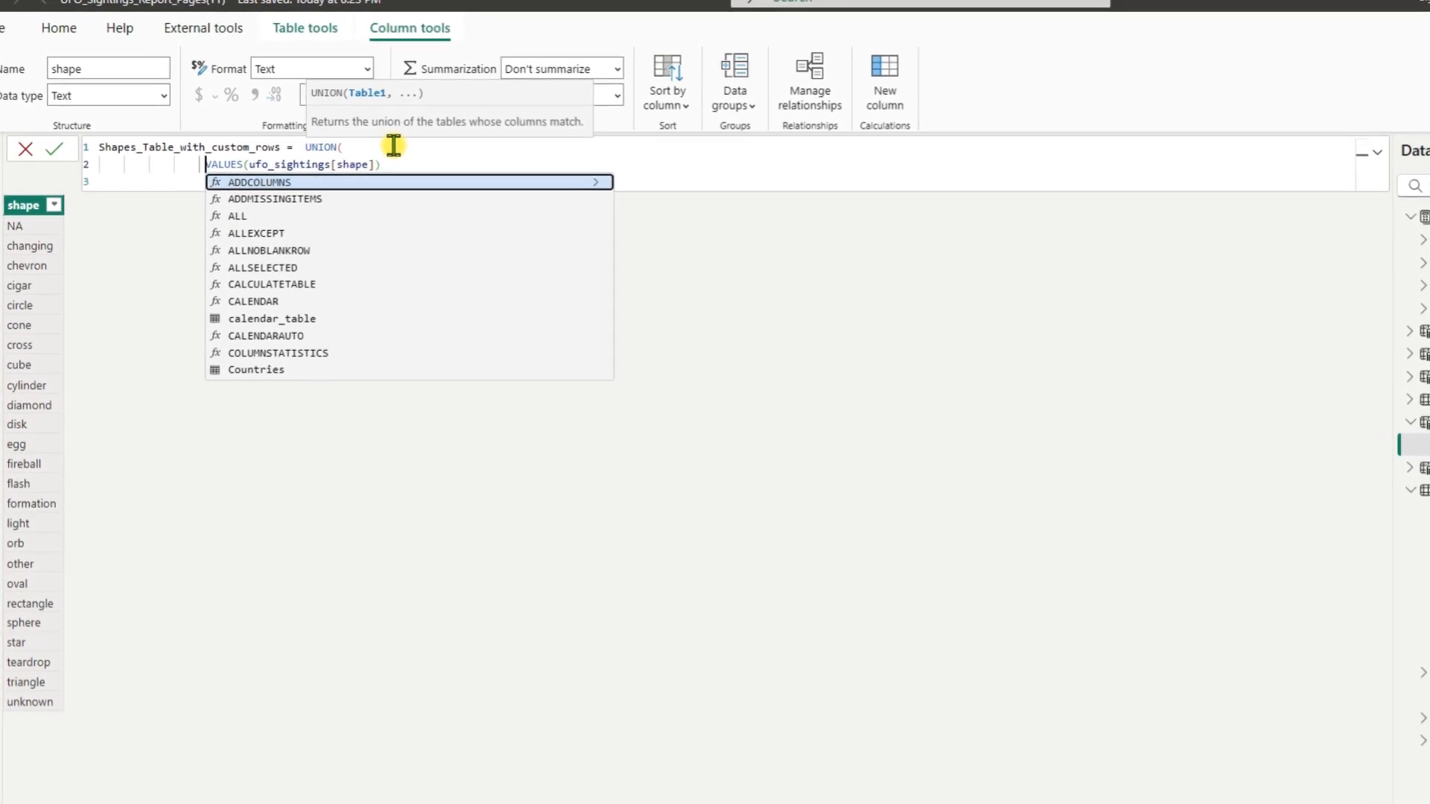
{"action": "key", "text": "Tab"}
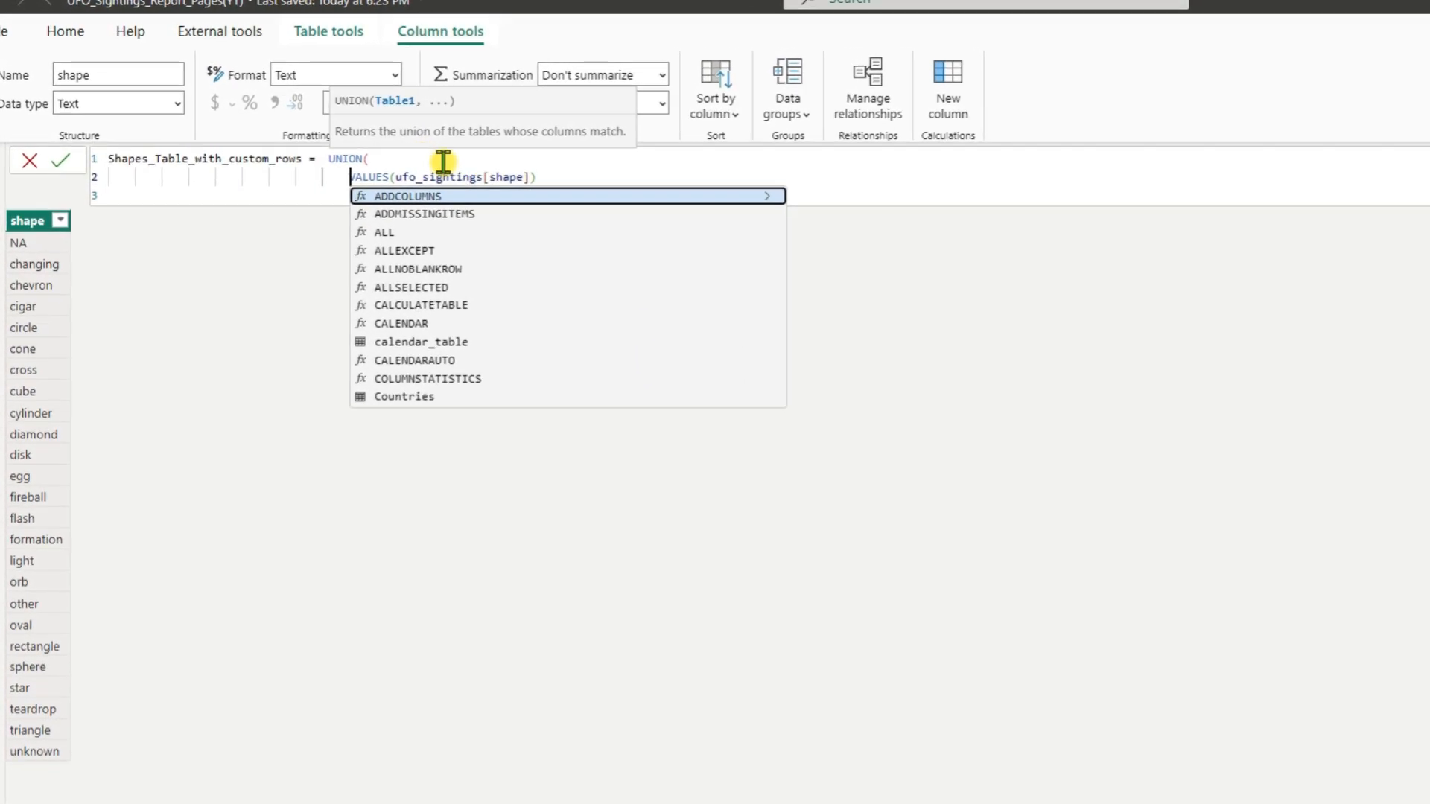
{"action": "key", "text": "Escape"}
{"action": "type", "text": ","}
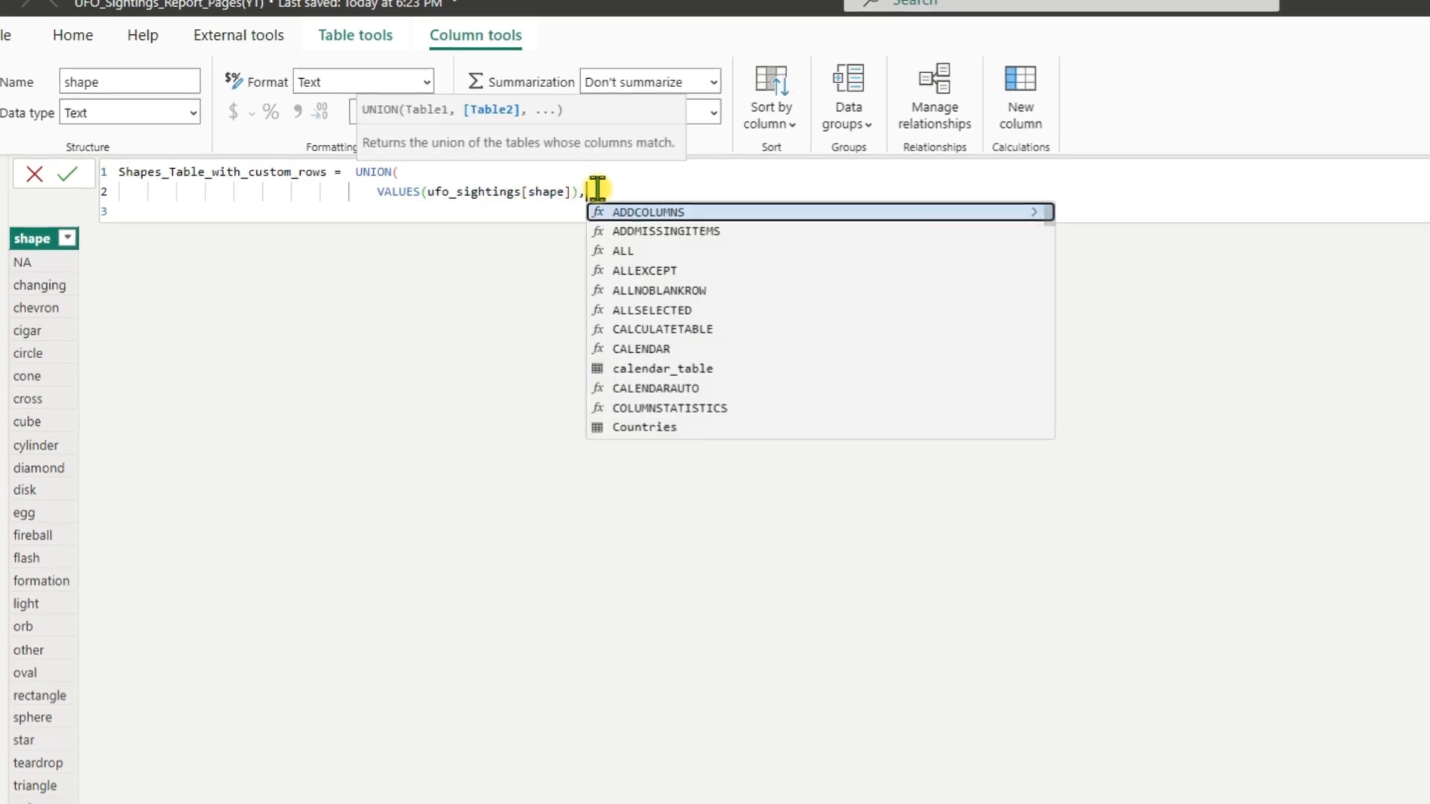
Add ROW("Shape","Other Shapes") on a new line as the second UNION argument.
{"action": "key", "text": "shift+Return"}
{"action": "type", "text": "RO"}
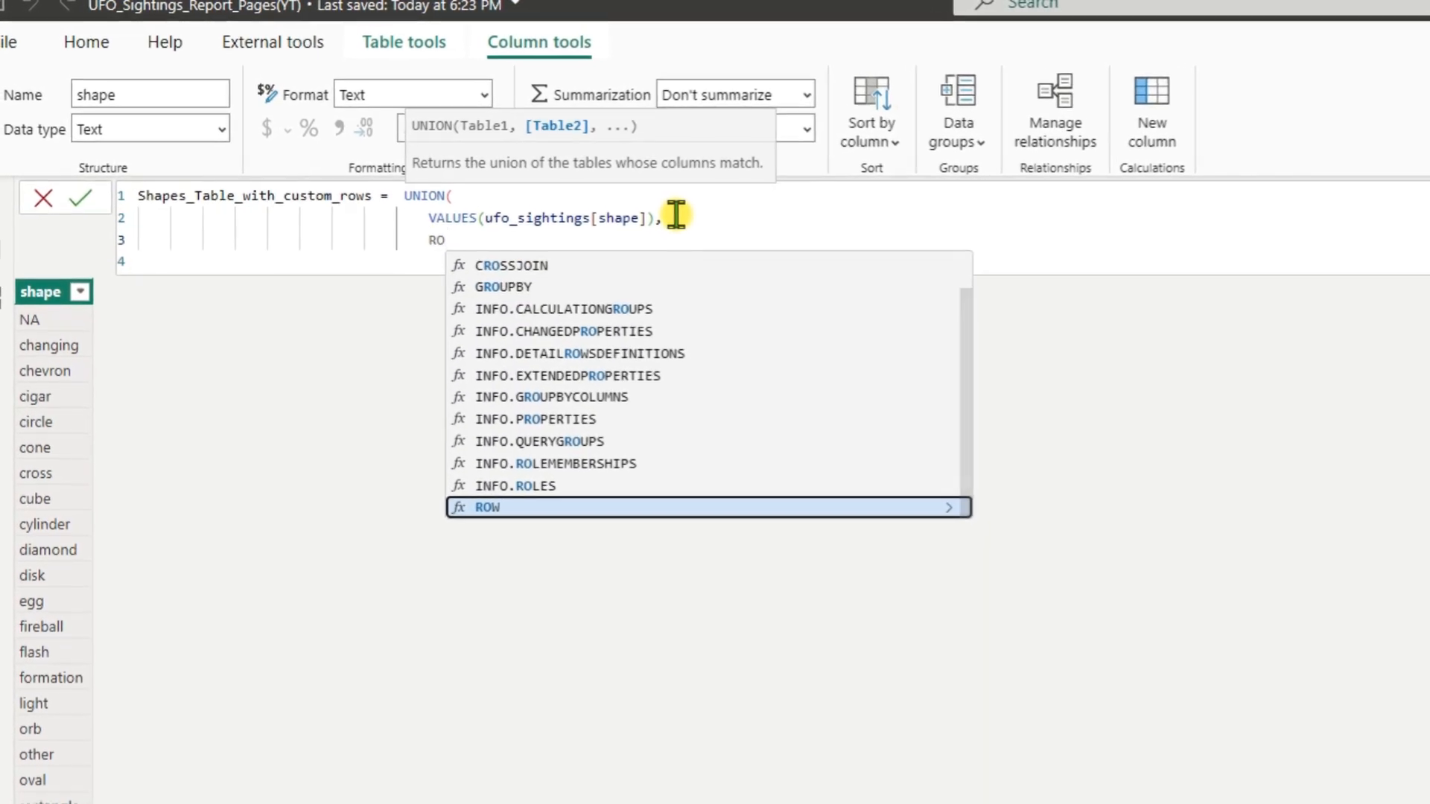
{"action": "key", "text": "Tab"}
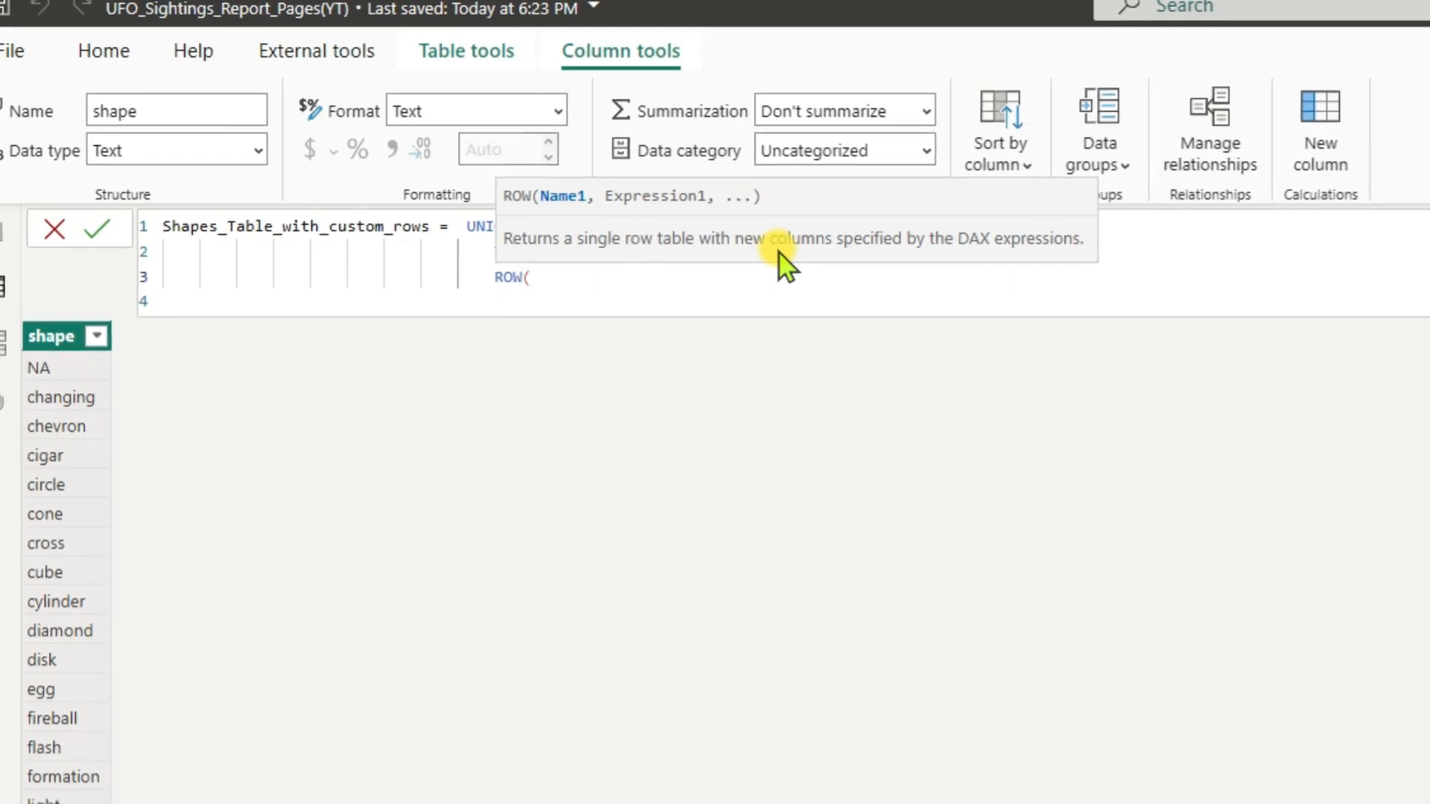
{"action": "type", "text": "\"Sh"}
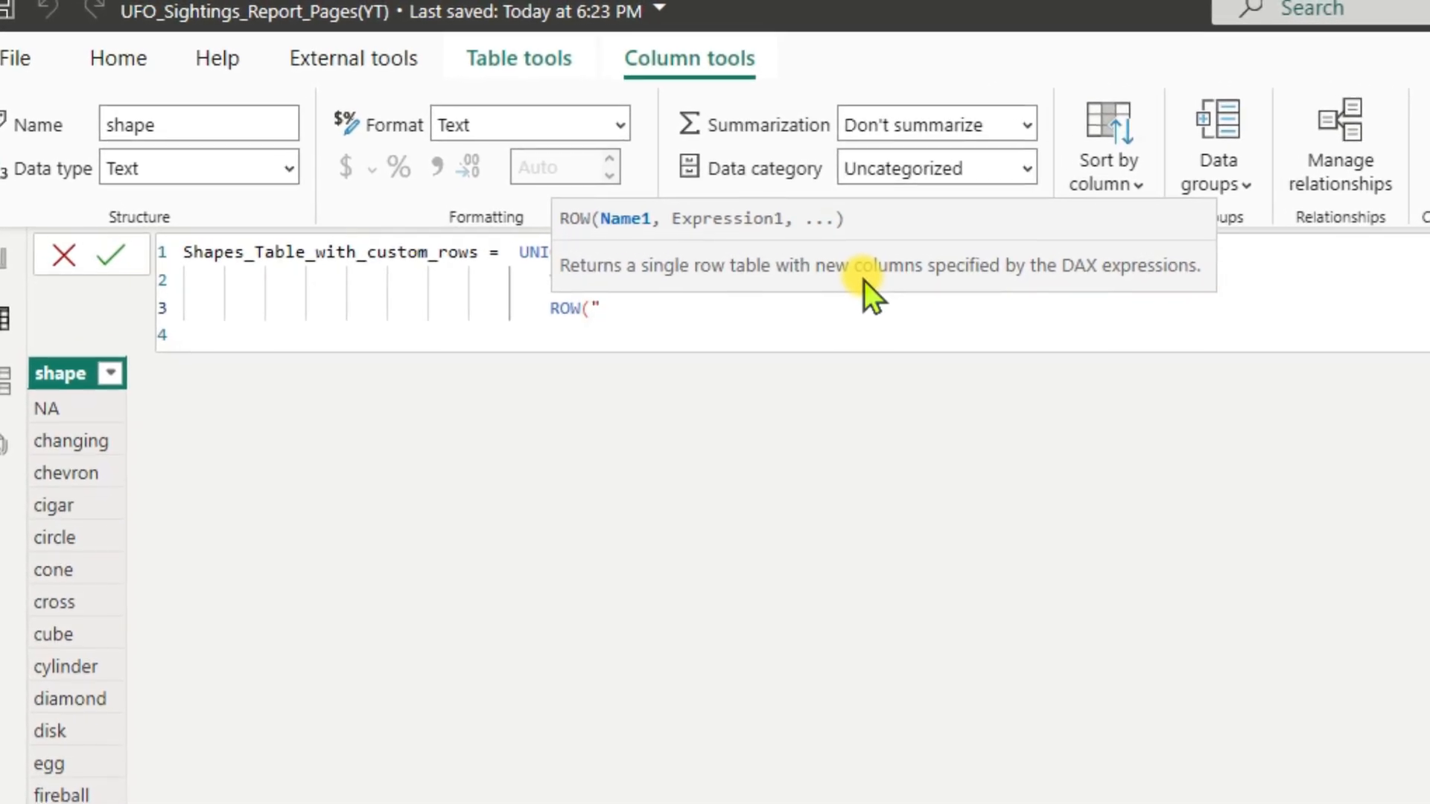
{"action": "type", "text": "ape"}
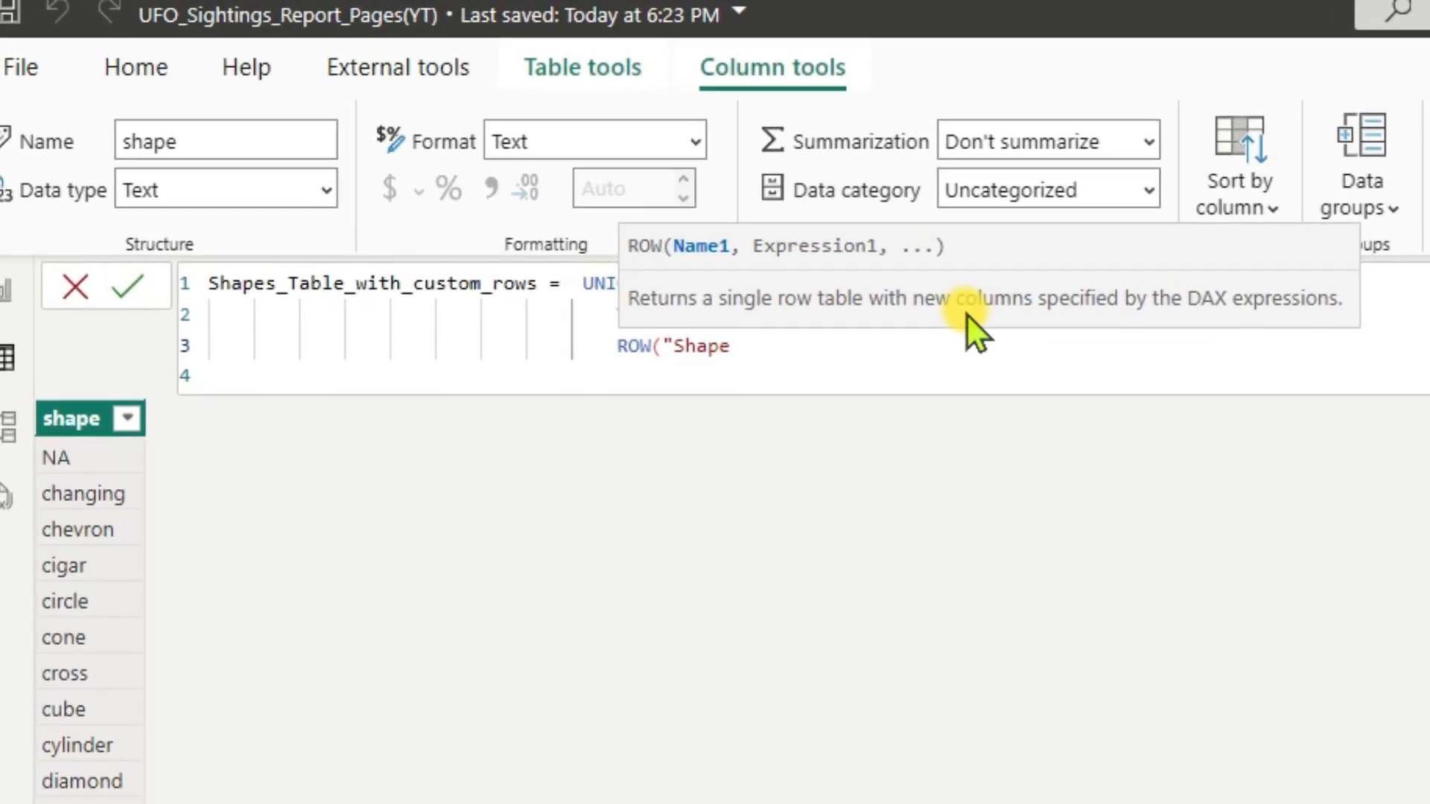
{"action": "key", "text": "BackSpace"}
{"action": "key", "text": "BackSpace"}
{"action": "key", "text": "BackSpace"}
{"action": "key", "text": "BackSpace"}
{"action": "type", "text": "hape\",\"Othe"}
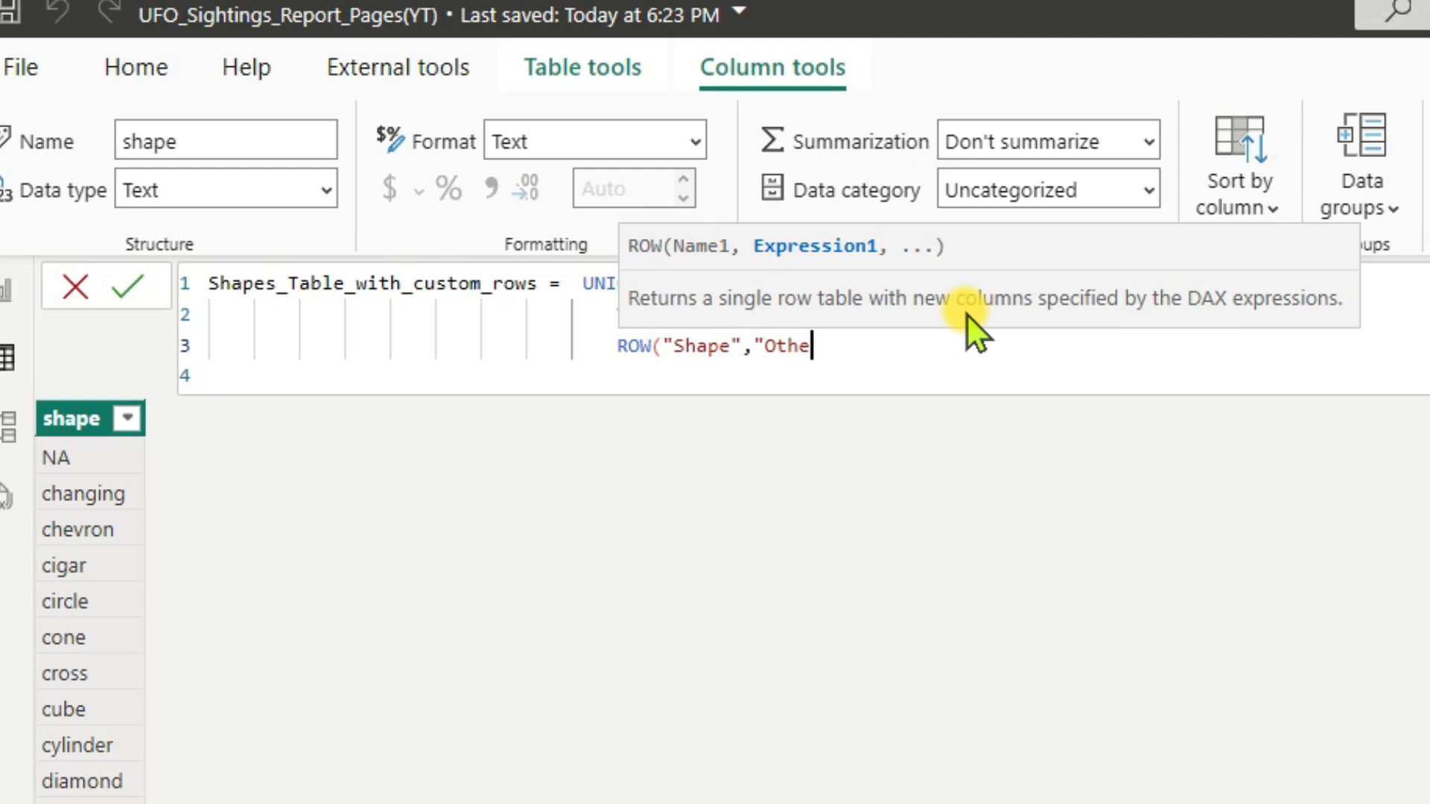
{"action": "type", "text": "r Shapes\")"}
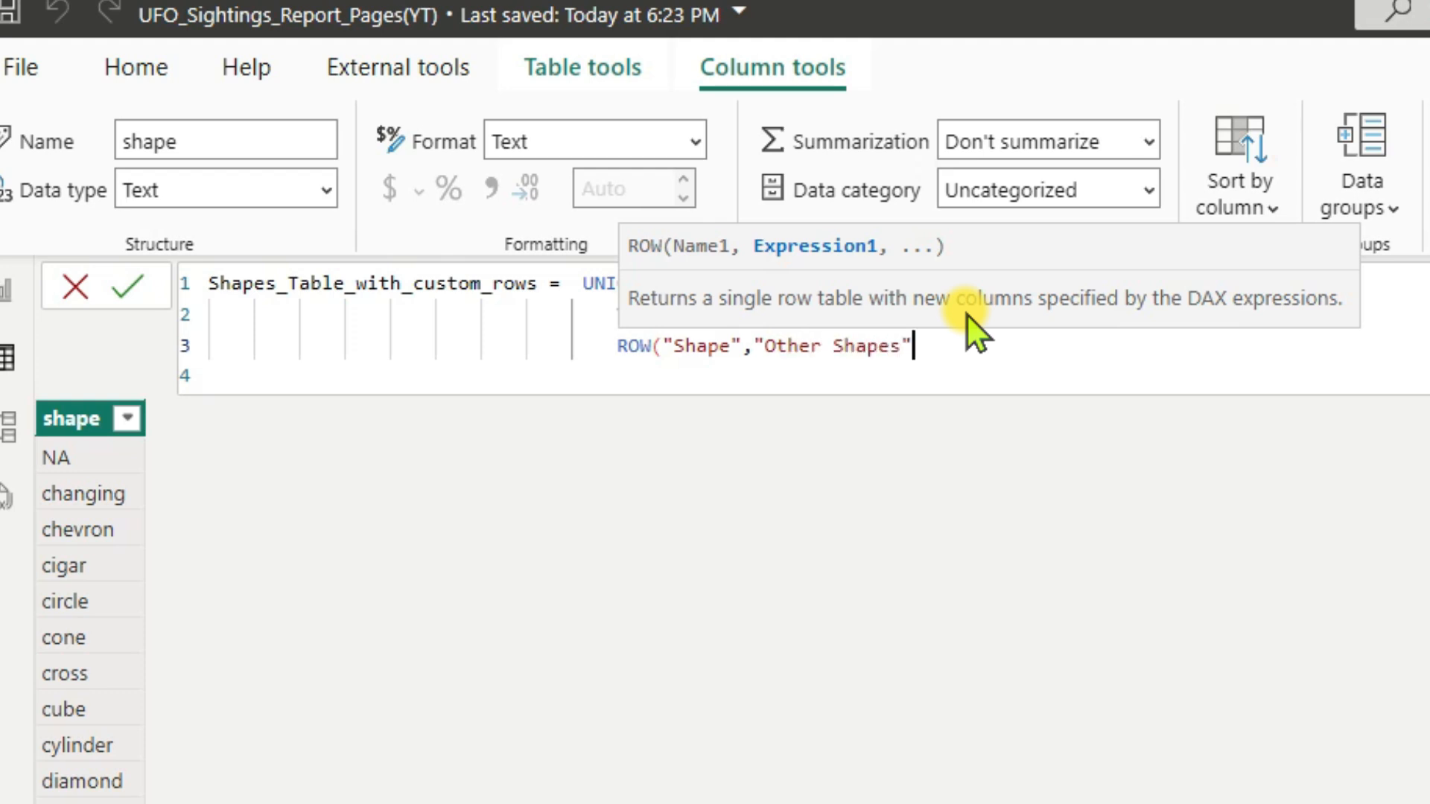
Add {"Grand Total"} as the third UNION argument, close the function and commit the formula.
{"action": "type", "text": ","}
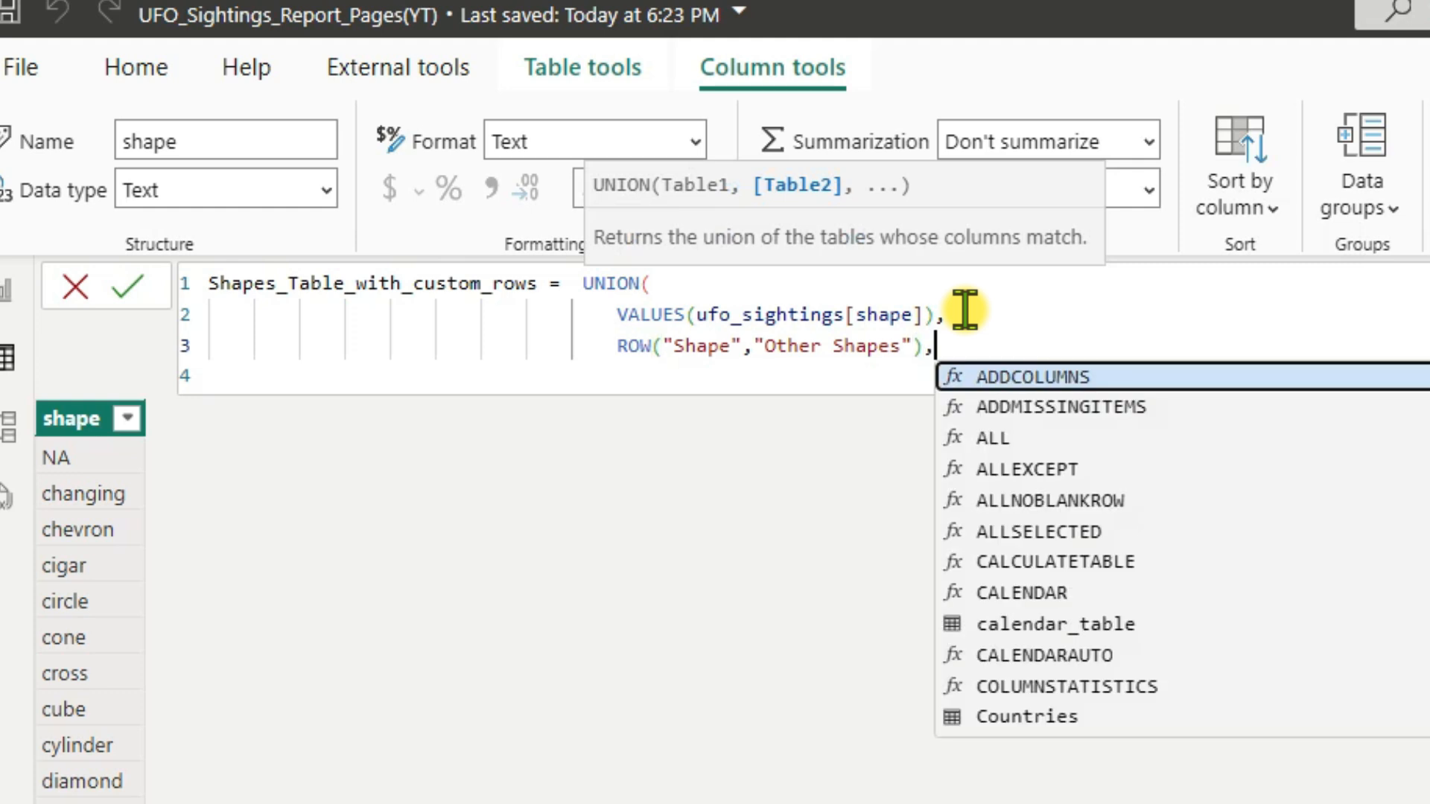
{"action": "type", "text": "{"}
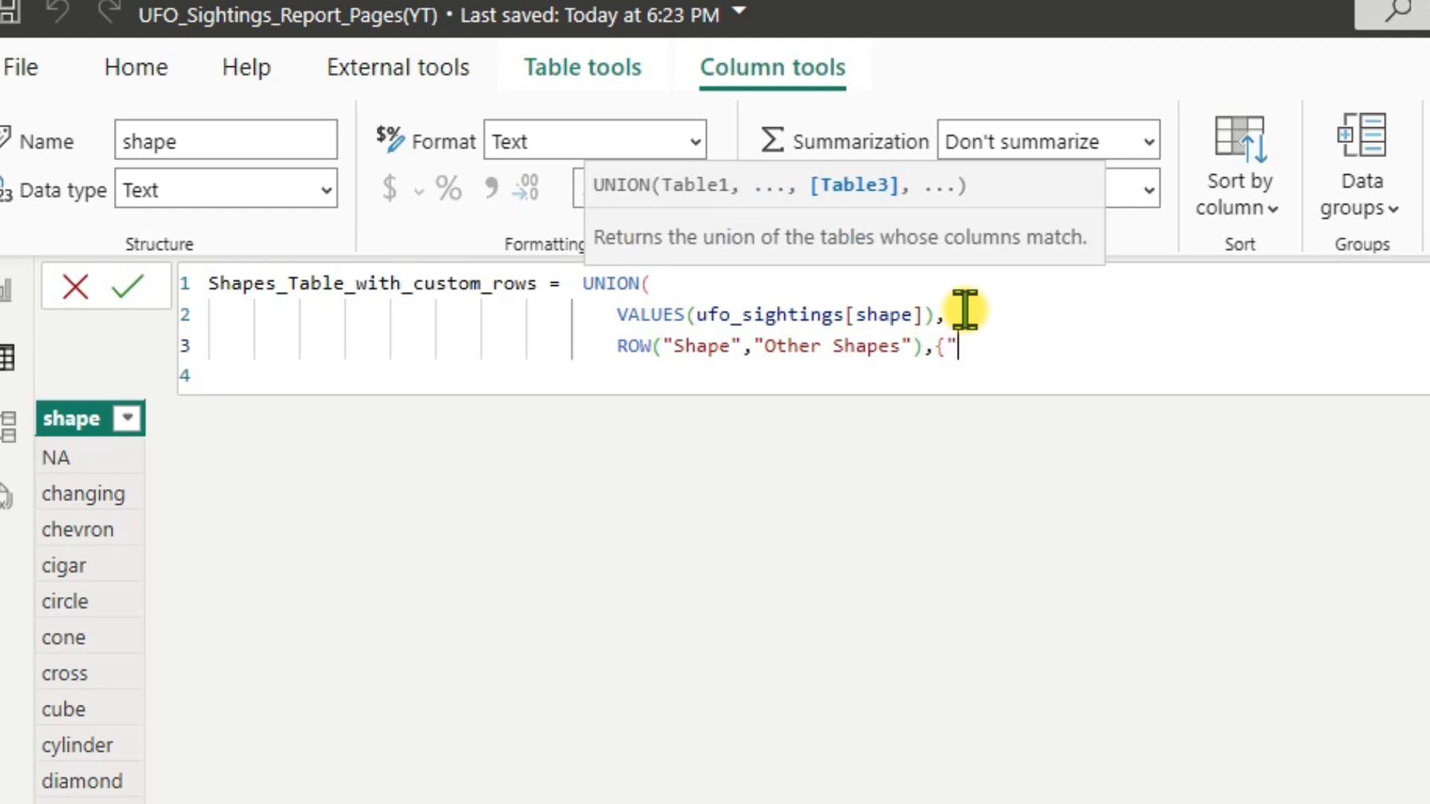
{"action": "type", "text": "\"Grand Total\""}
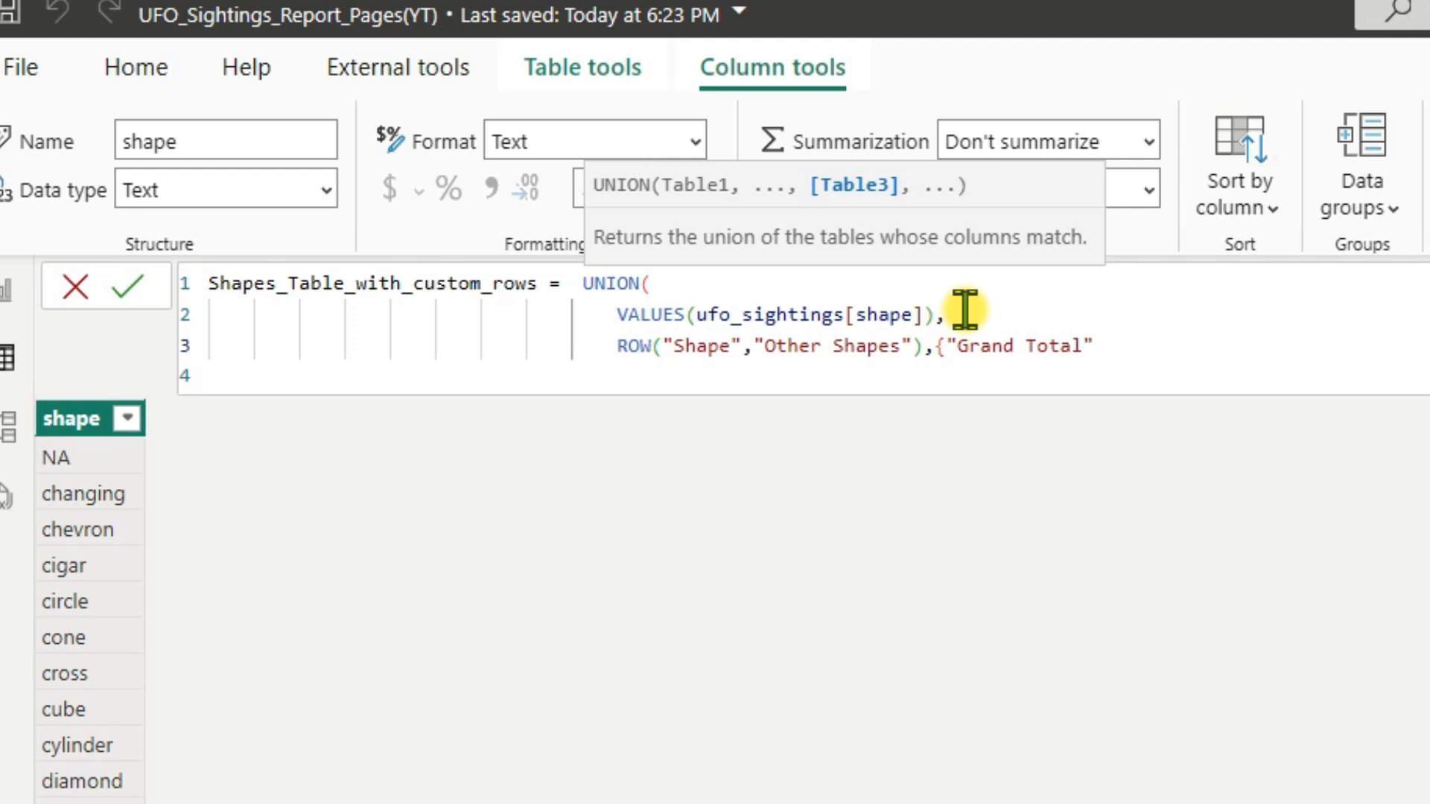
{"action": "type", "text": "}"}
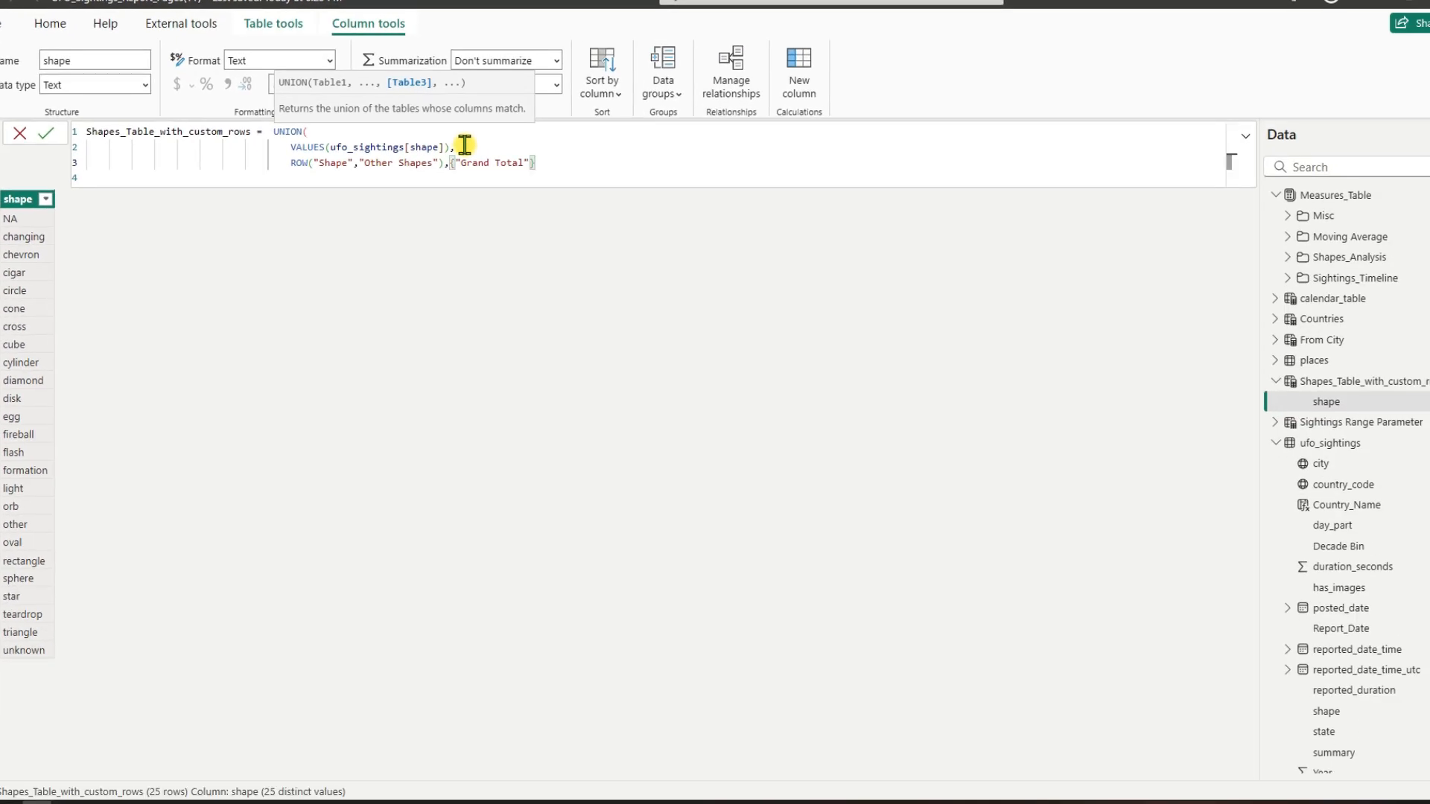
{"action": "type", "text": ")"}
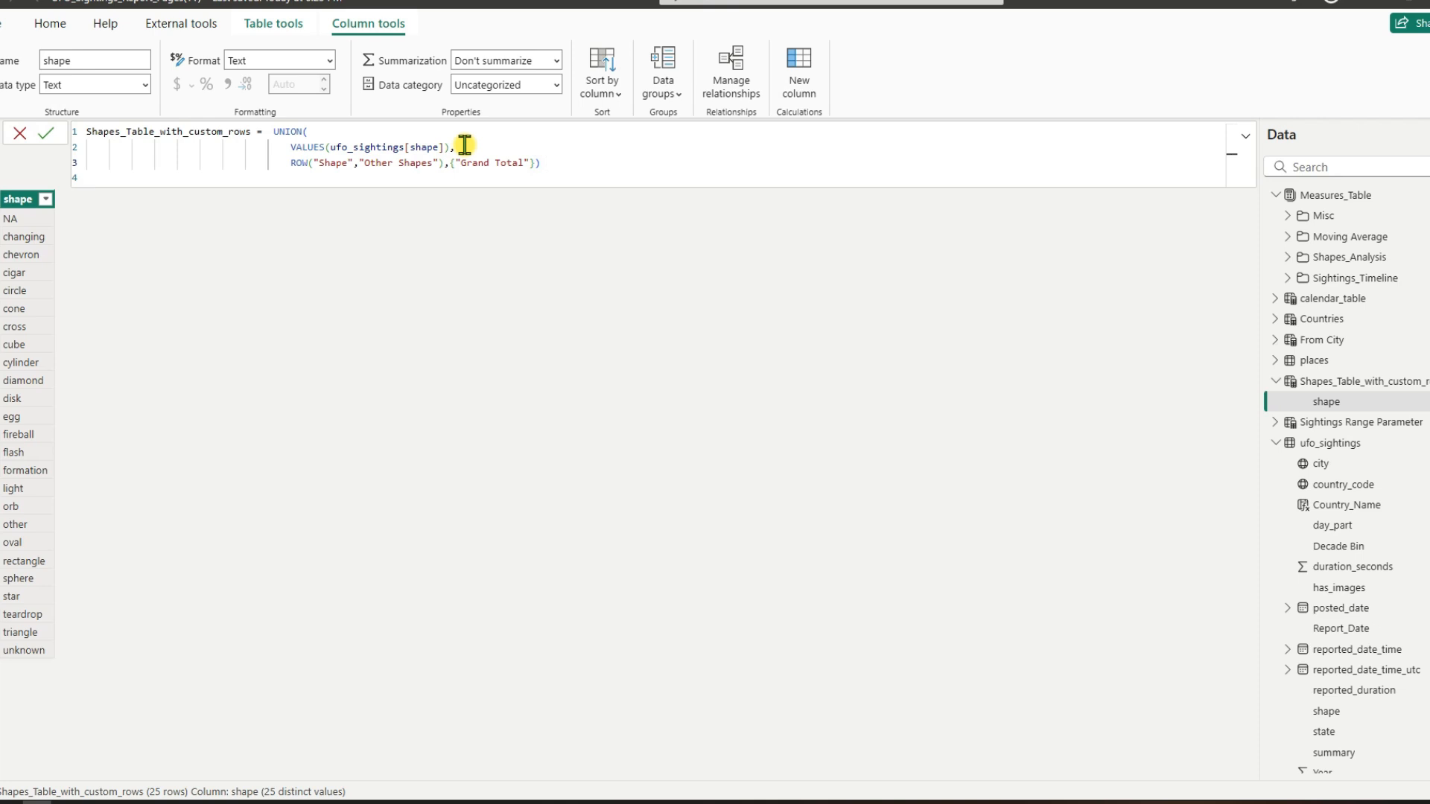
{"action": "left_click", "coordinate": [41, 136]}
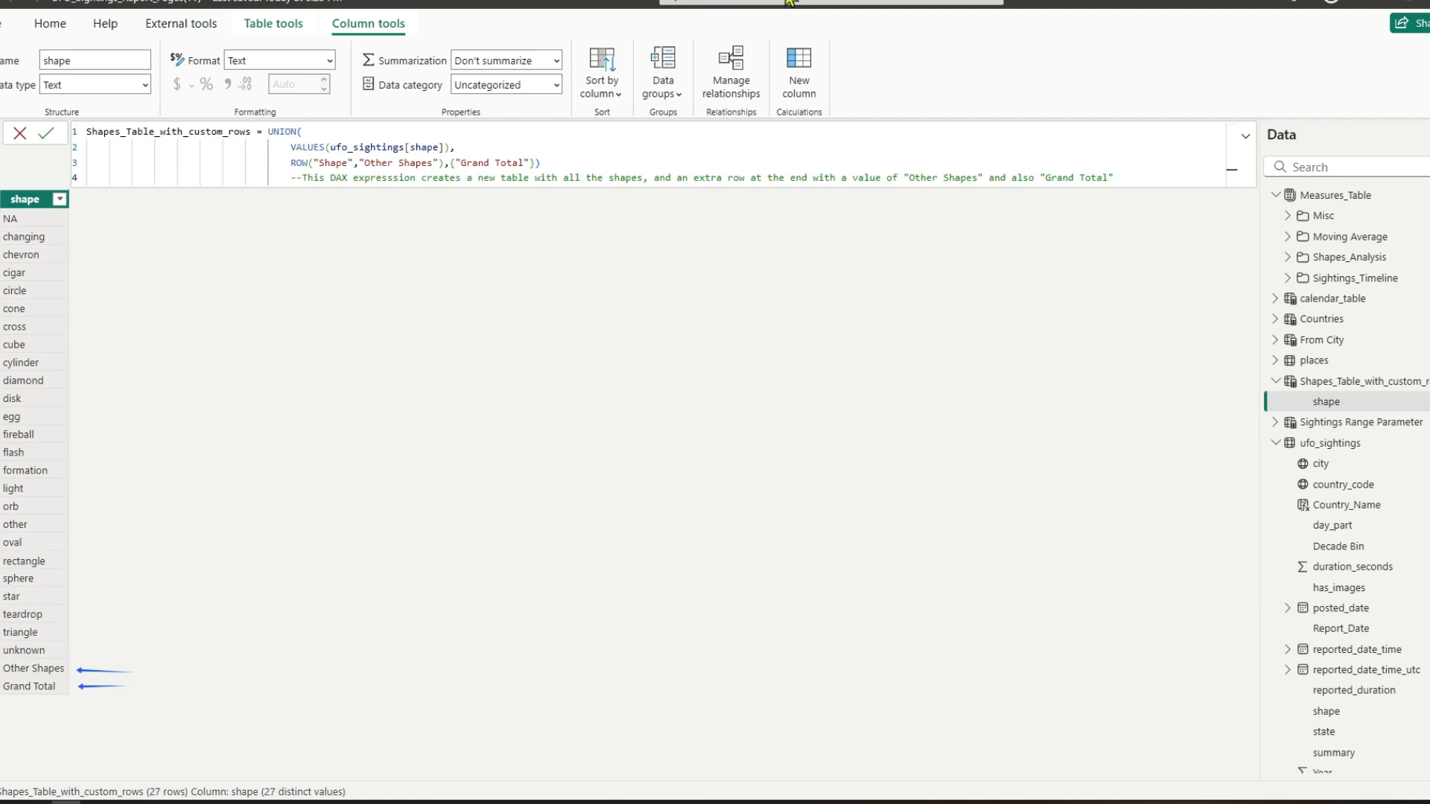
Commit the Shapes_Table_with_custom_rows formula with its closing comment describing the extra "Other Shapes" and "Grand Total" rows.
{"action": "left_click_drag", "start_coordinate": [290, 179], "coordinate": [1114, 179]}
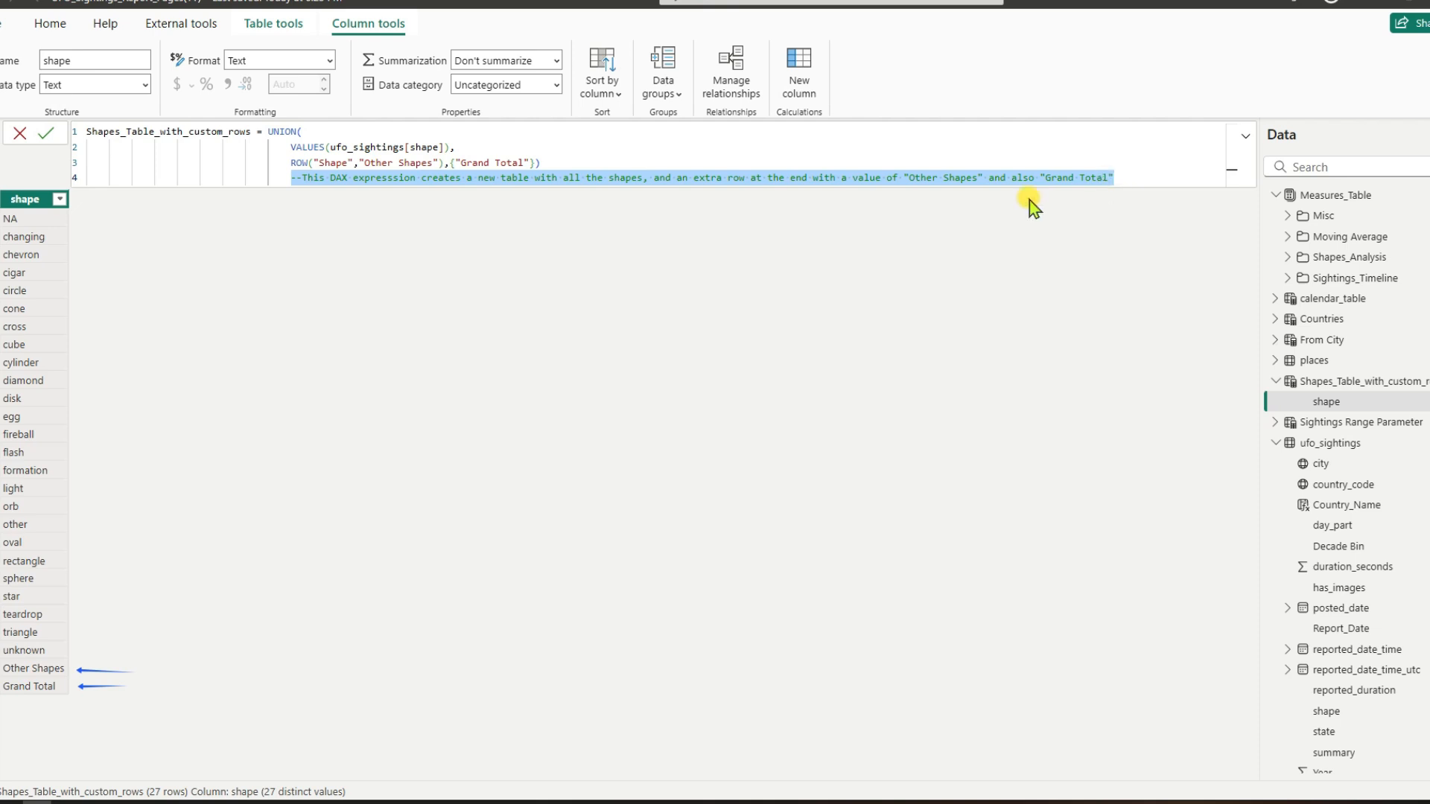
{"action": "left_click", "coordinate": [5, 671]}
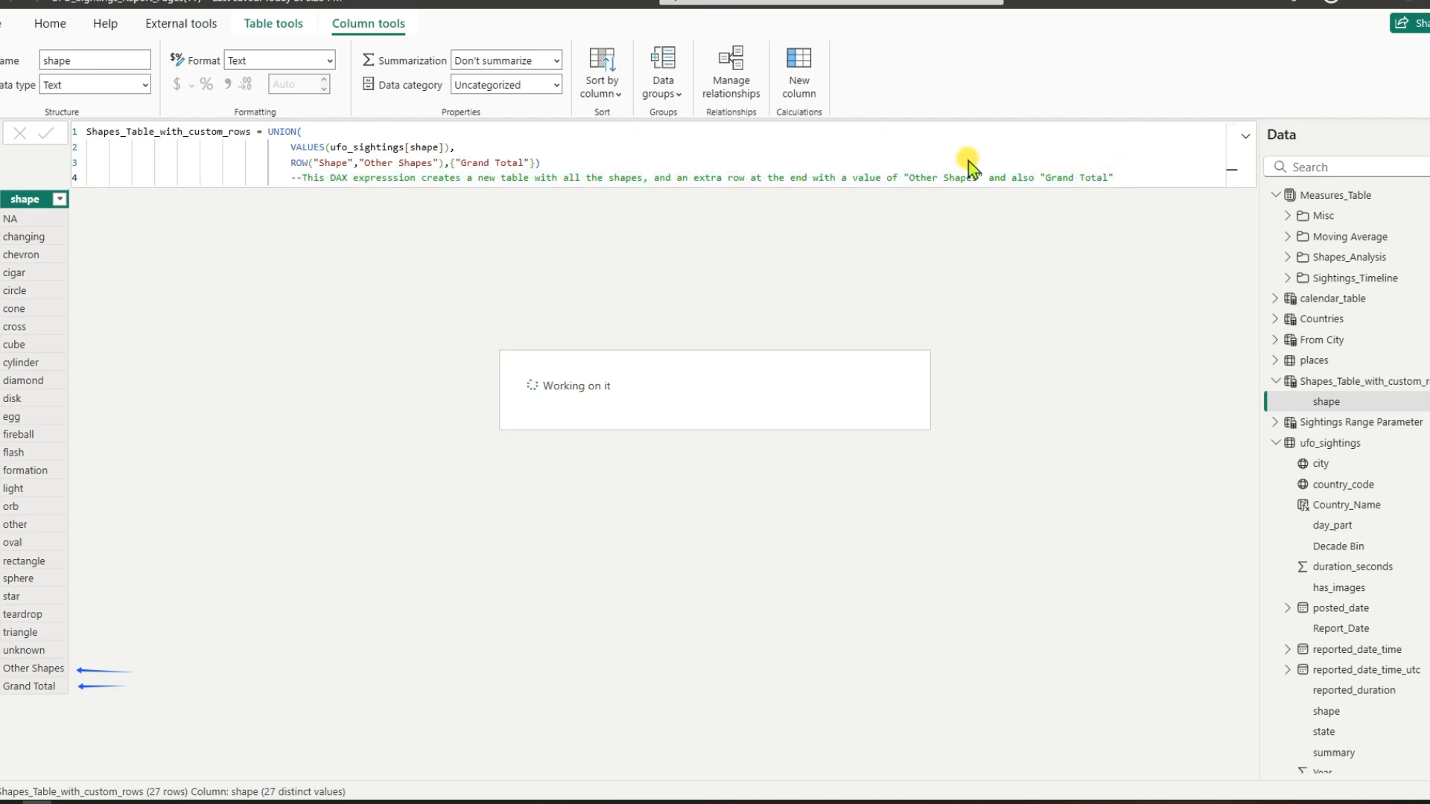
{"action": "left_click", "coordinate": [605, 157]}
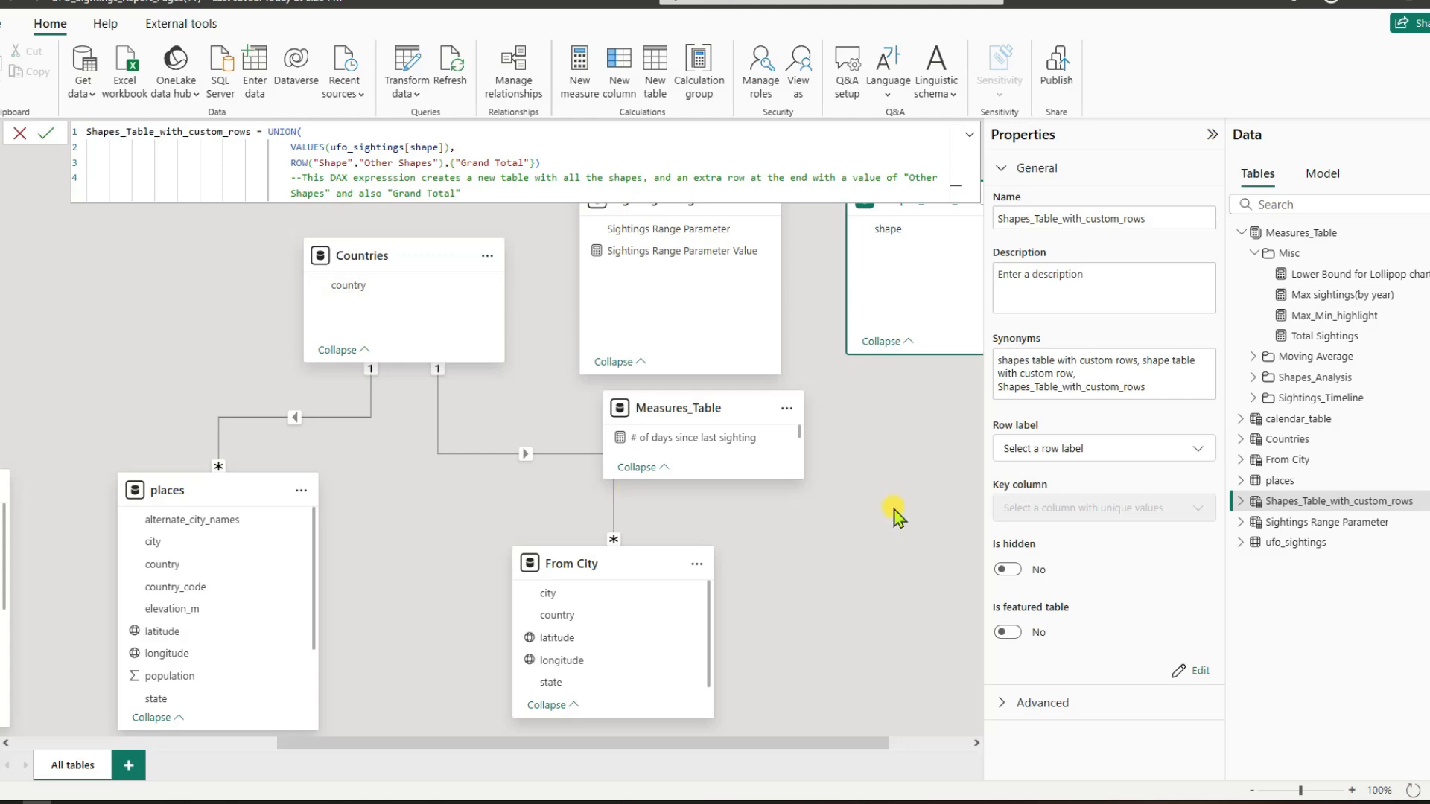
Move the Shapes_Table_with_custom_rows table in the model diagram above ufo_sightings, between calendar_table and Countries.
{"action": "left_click_drag", "start_coordinate": [733, 745], "coordinate": [779, 745]}
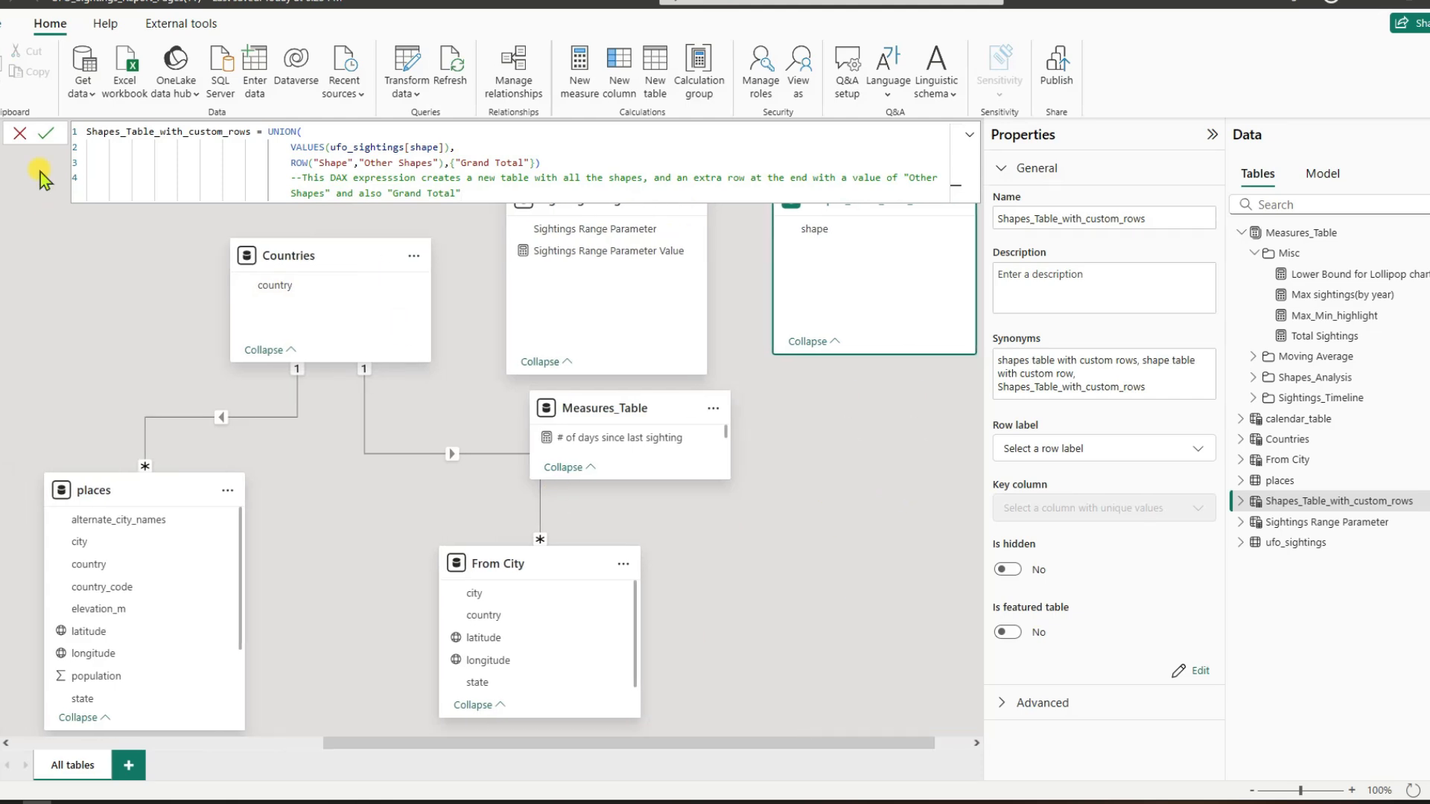
{"action": "left_click", "coordinate": [21, 133]}
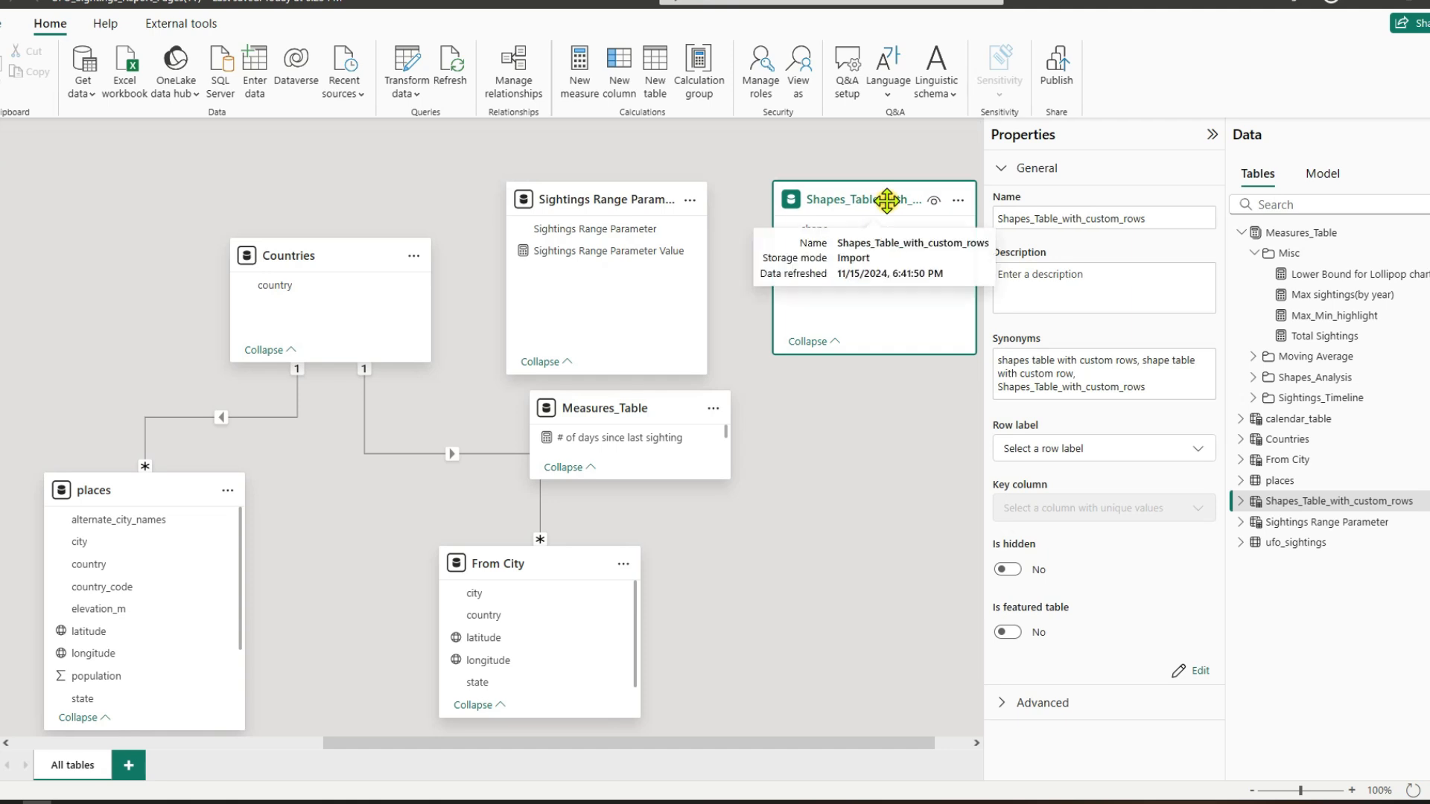
{"action": "left_click_drag", "start_coordinate": [857, 199], "coordinate": [163, 203]}
{"action": "left_click_drag", "start_coordinate": [517, 743], "coordinate": [319, 757]}
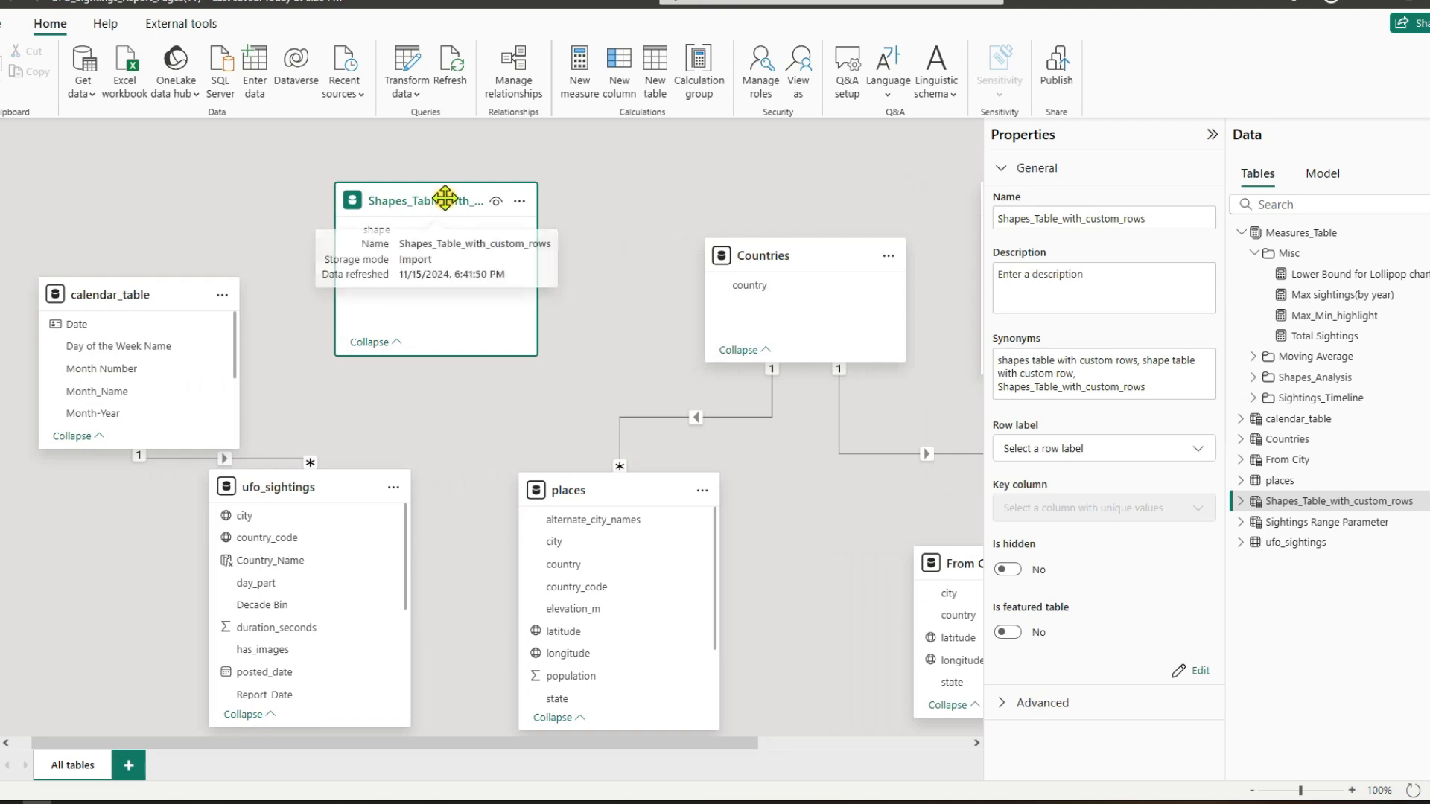
{"action": "left_click_drag", "start_coordinate": [446, 197], "coordinate": [401, 195]}
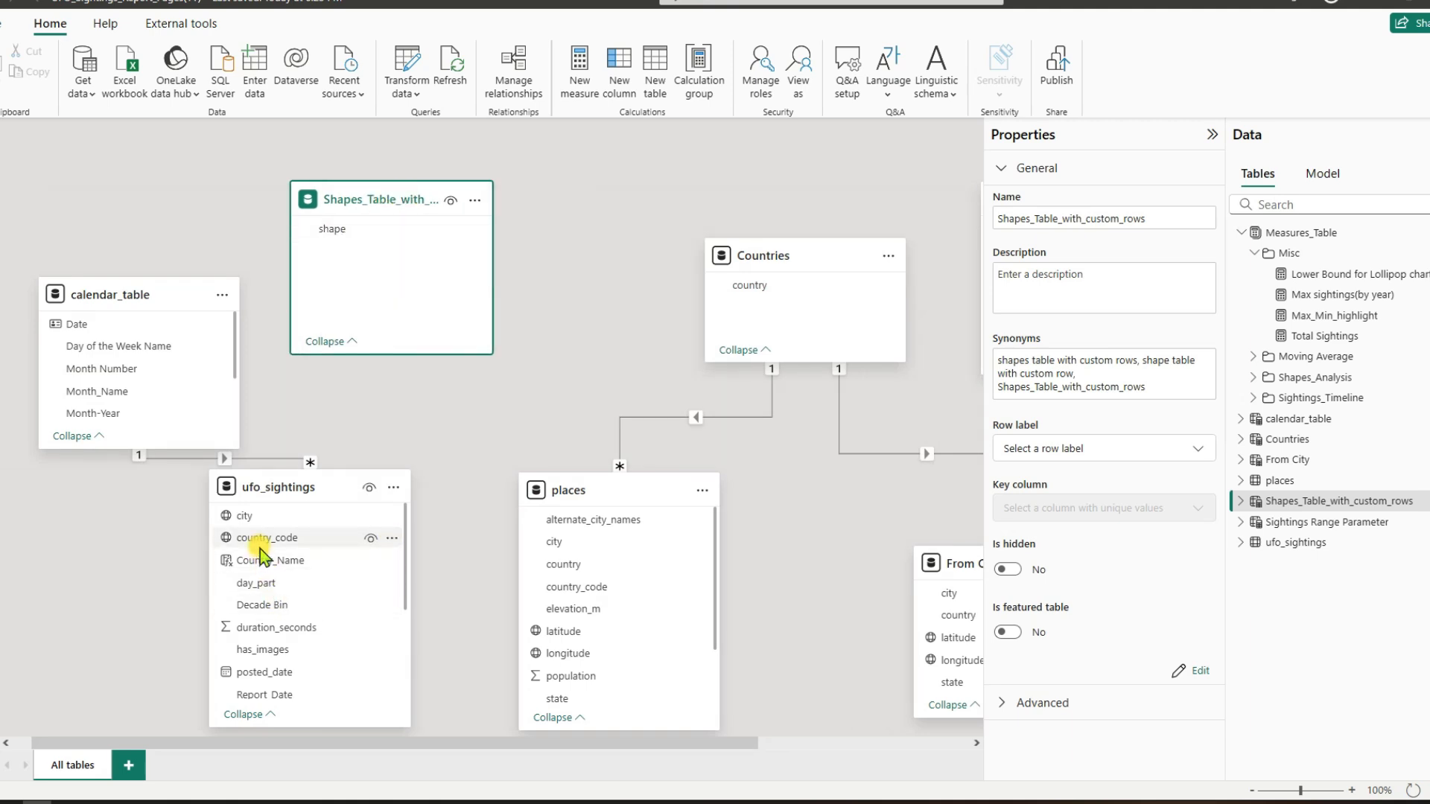
Create an active many-to-one relationship with single cross-filter direction from the ufo_sightings shape column to the Shapes_Table_with_custom_rows shape column.
{"action": "left_click_drag", "start_coordinate": [404, 588], "coordinate": [403, 659]}
{"action": "left_click", "coordinate": [261, 660]}
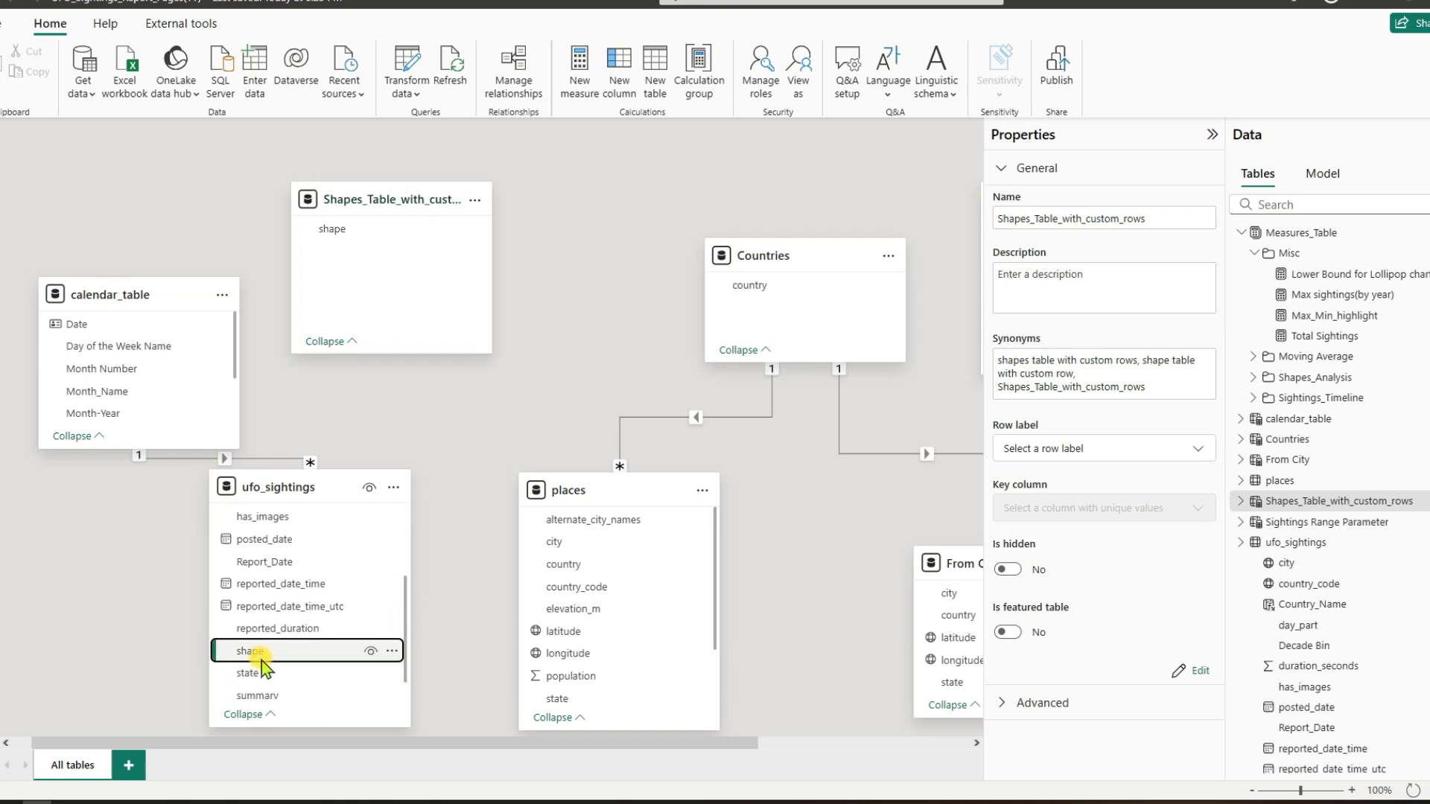
{"action": "left_click", "coordinate": [365, 229]}
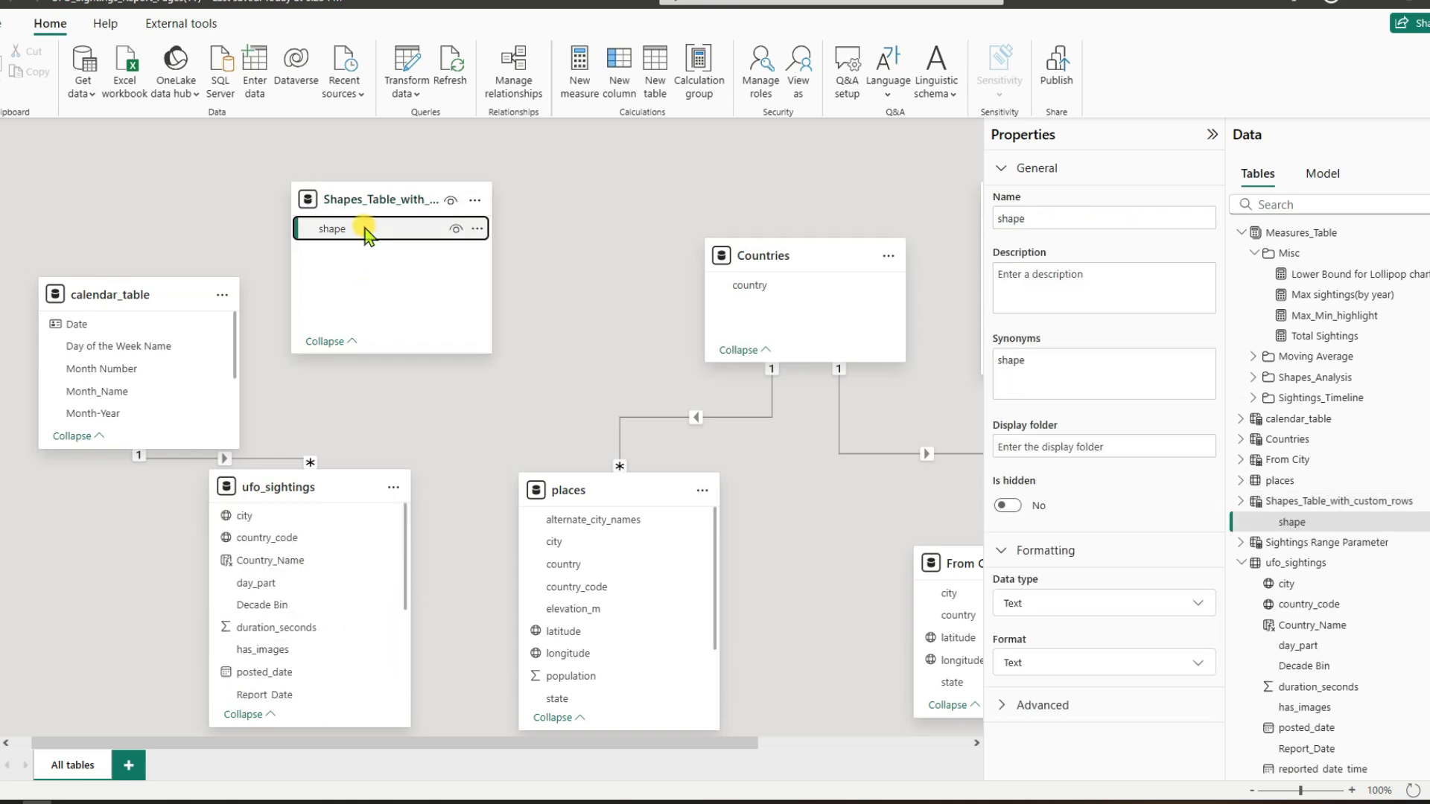
{"action": "left_click", "coordinate": [530, 90]}
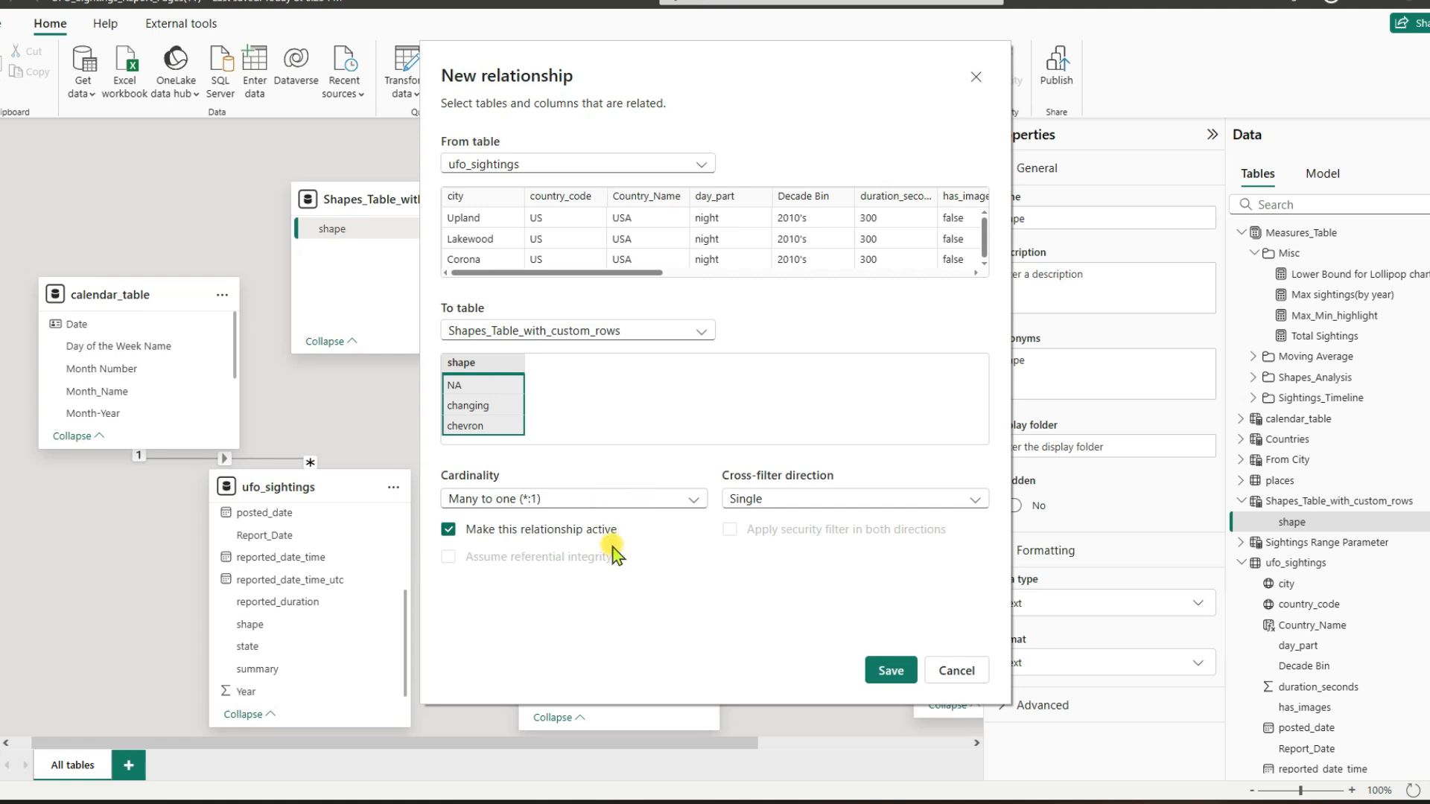
{"action": "left_click", "coordinate": [891, 671]}
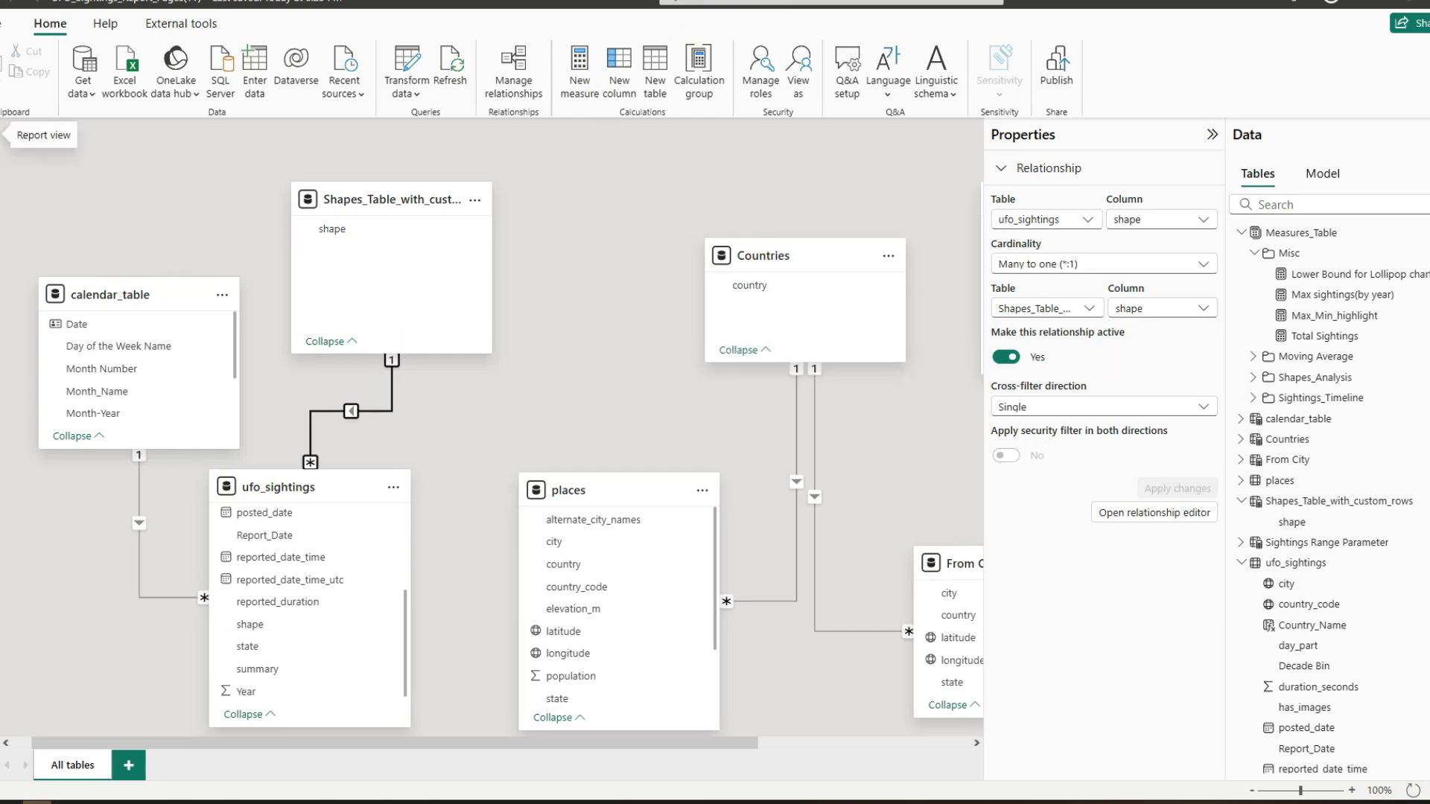
Add a calculated column to Shapes_Table_with_custom_rows that keeps the top 10 shapes by descending Total Sightings and labels the rest "Others_bin".
{"action": "left_click", "coordinate": [0, 138]}
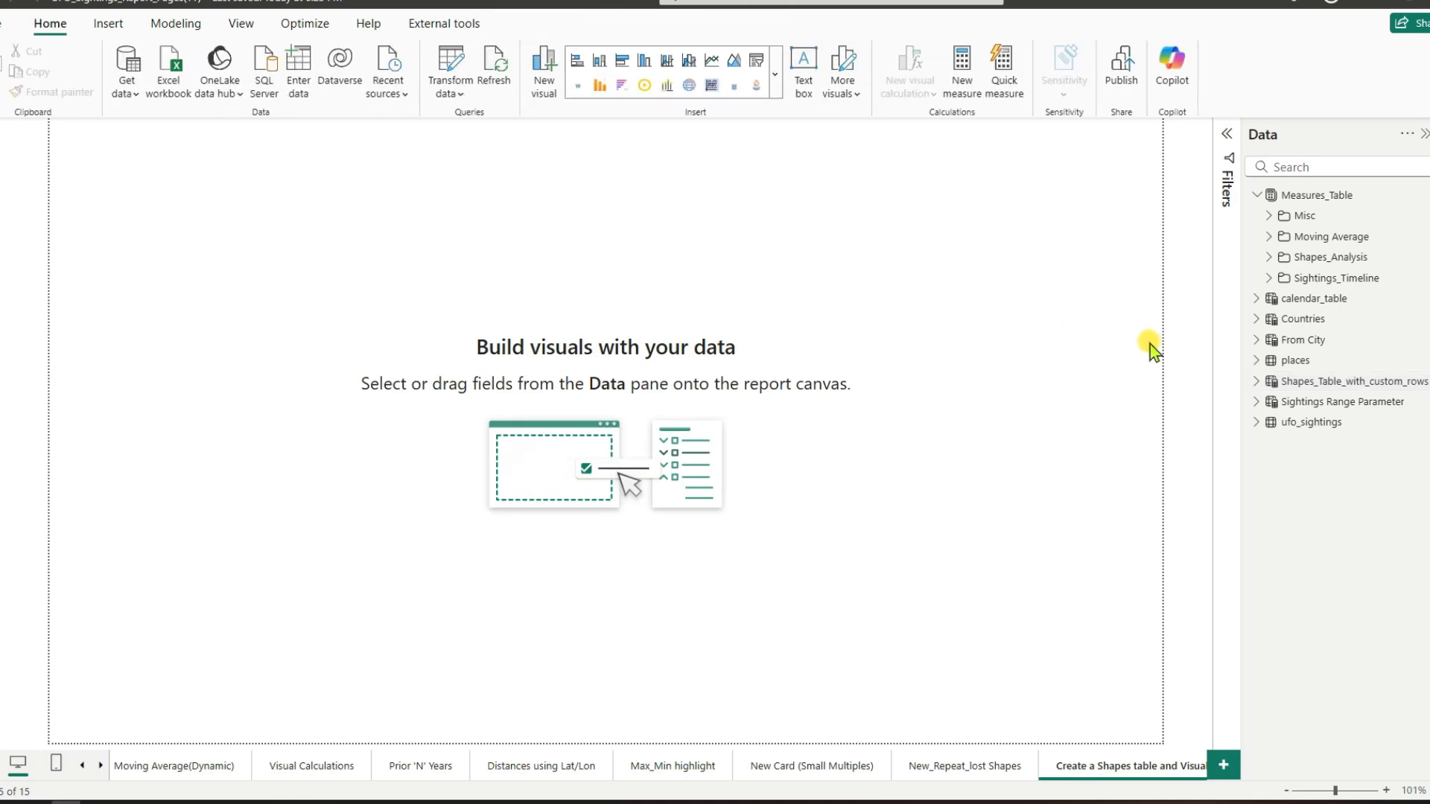
{"action": "left_click", "coordinate": [1293, 389]}
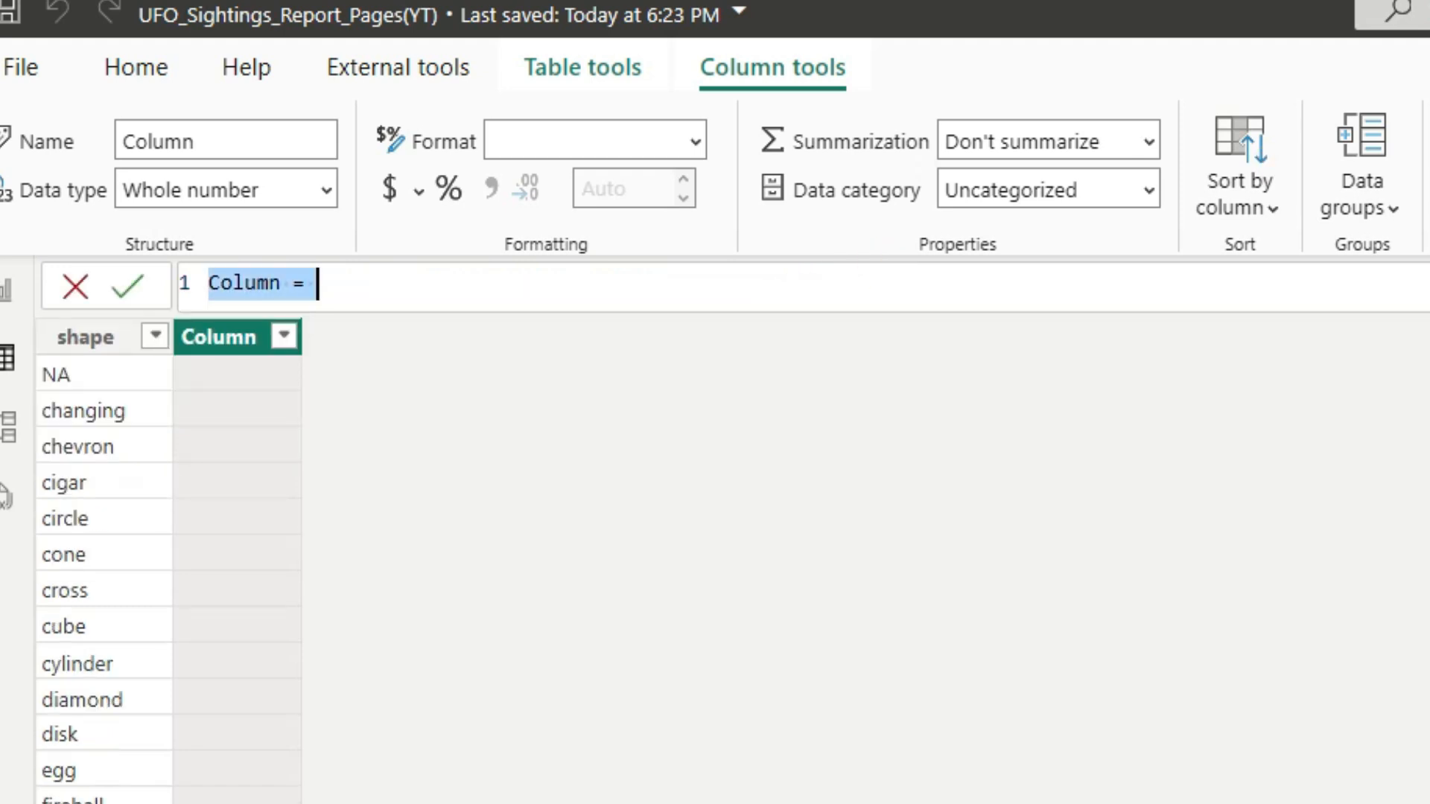
{"action": "type", "text": "Other_Shapes = VAR _Rank = RANKX(ALL('Shapes_Table_with_custom_Rows'),[Total Sightings] ,,DESC ) RETURN IF( _Rank <=10, 'Shapes_Table_with_custom_Rows'[shape], \"Others_bin\" )"}
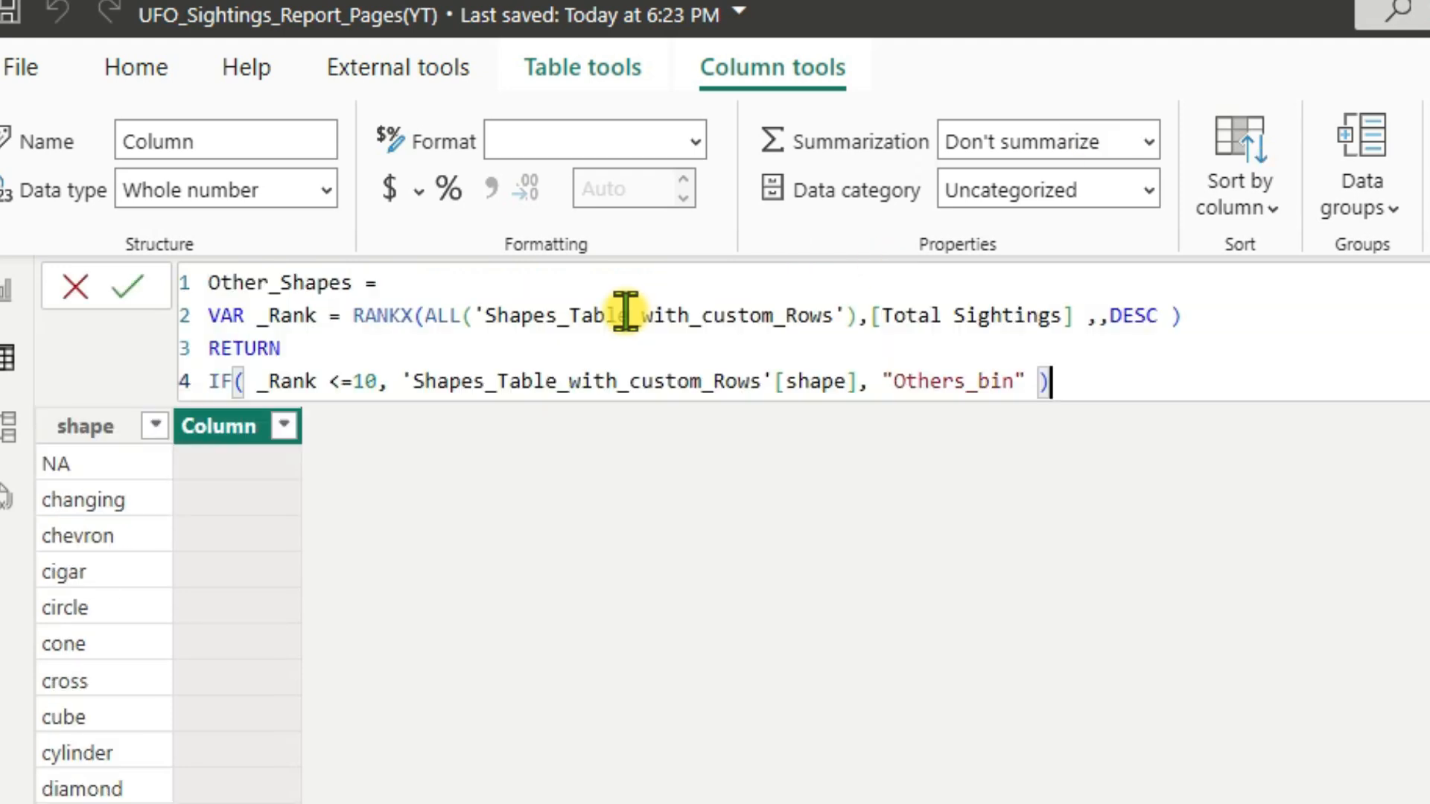
Rename the calculated column in its formula to Other_Shapes(Column) and commit the formula.
{"action": "double_click", "coordinate": [350, 283]}
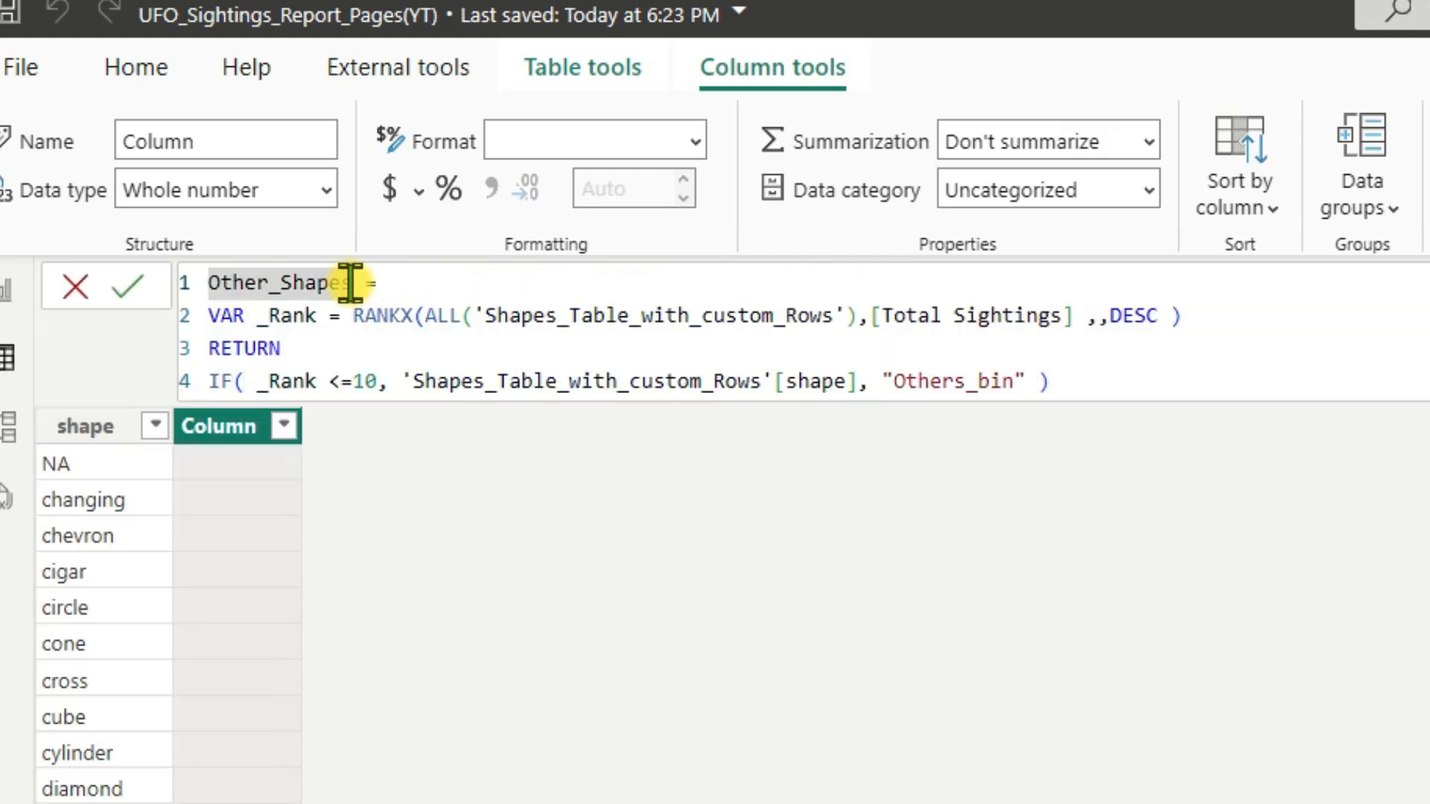
{"action": "left_click", "coordinate": [366, 283]}
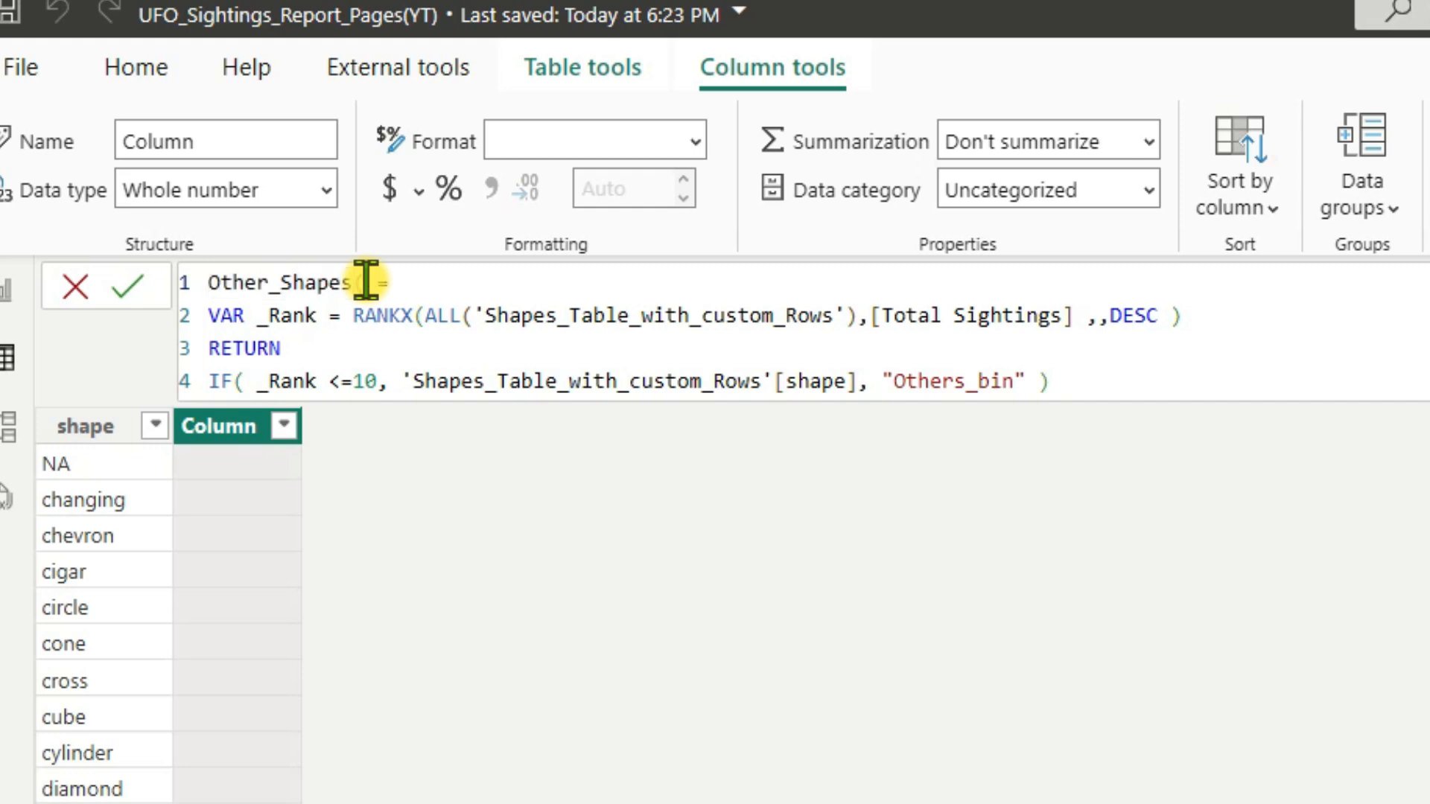
{"action": "type", "text": "_Shapes(Column"}
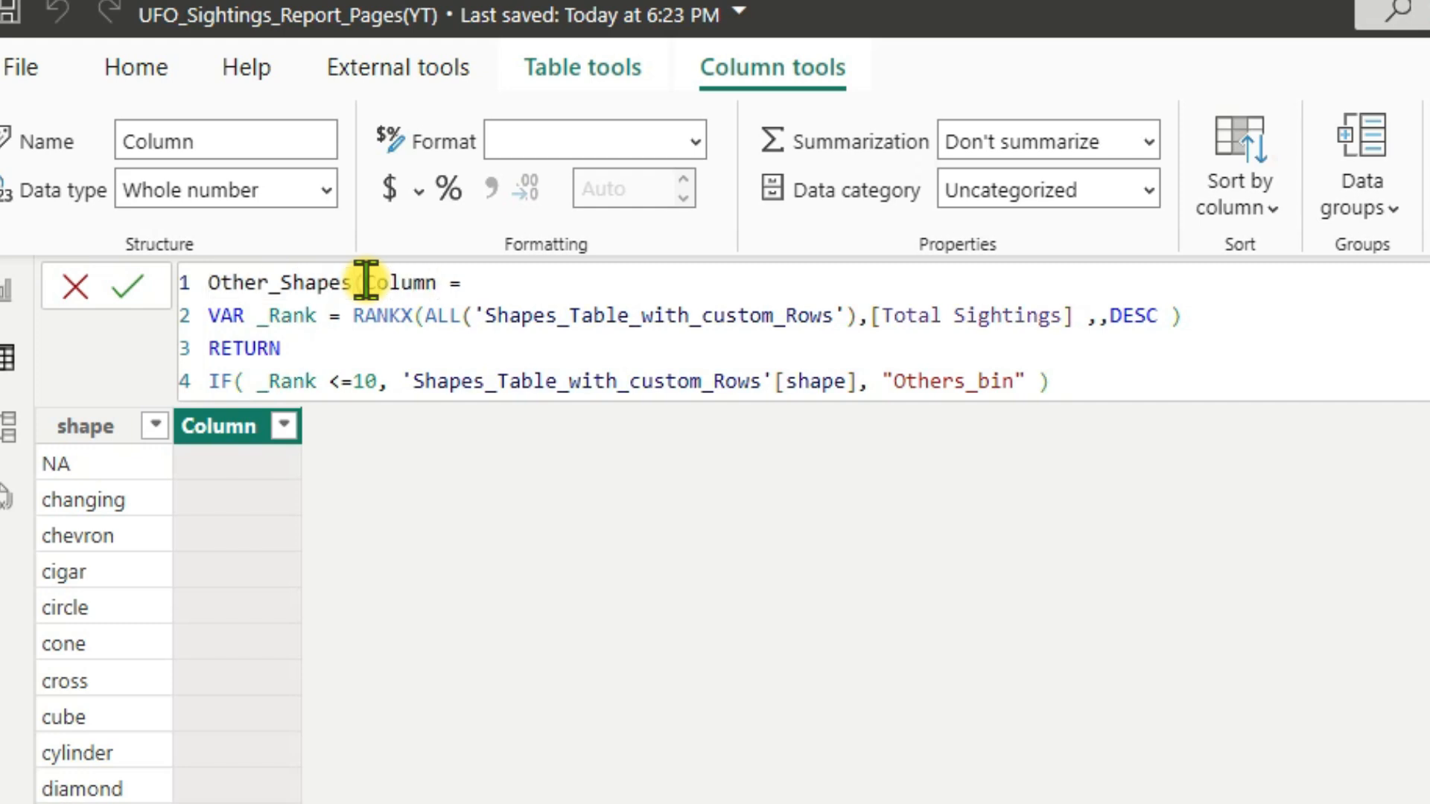
{"action": "type", "text": ")"}
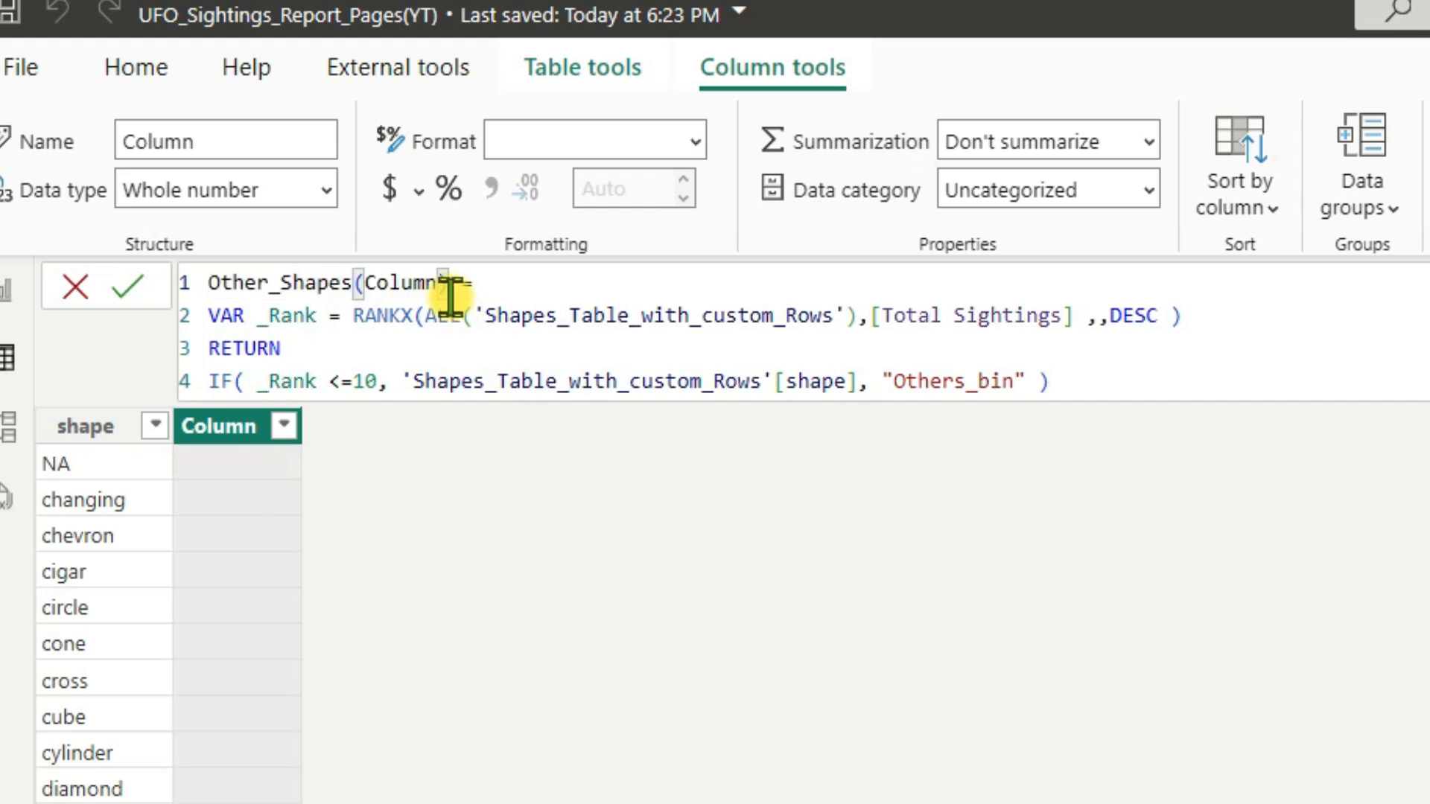
{"action": "left_click", "coordinate": [443, 380]}
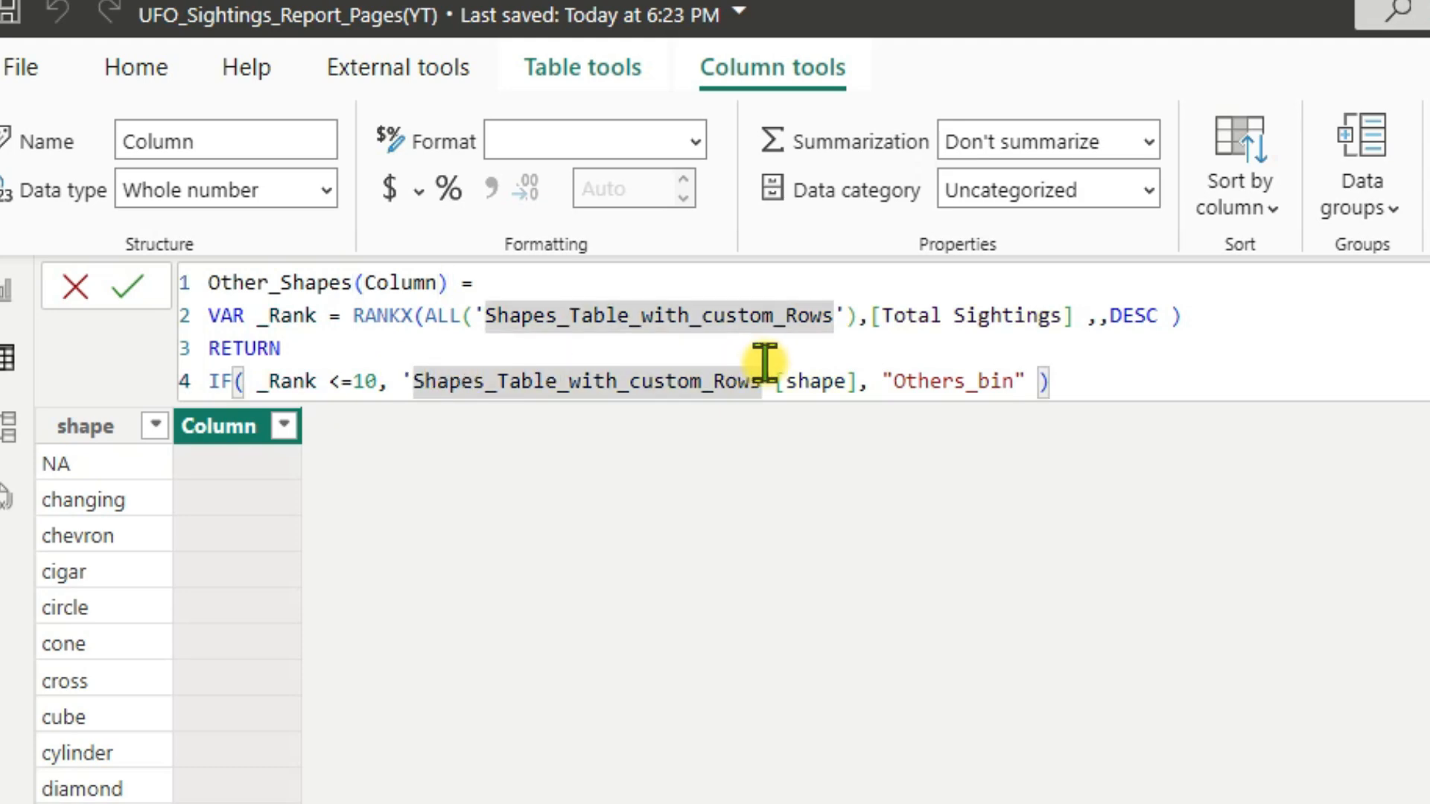
{"action": "left_click", "coordinate": [1051, 364]}
{"action": "left_click", "coordinate": [1073, 382]}
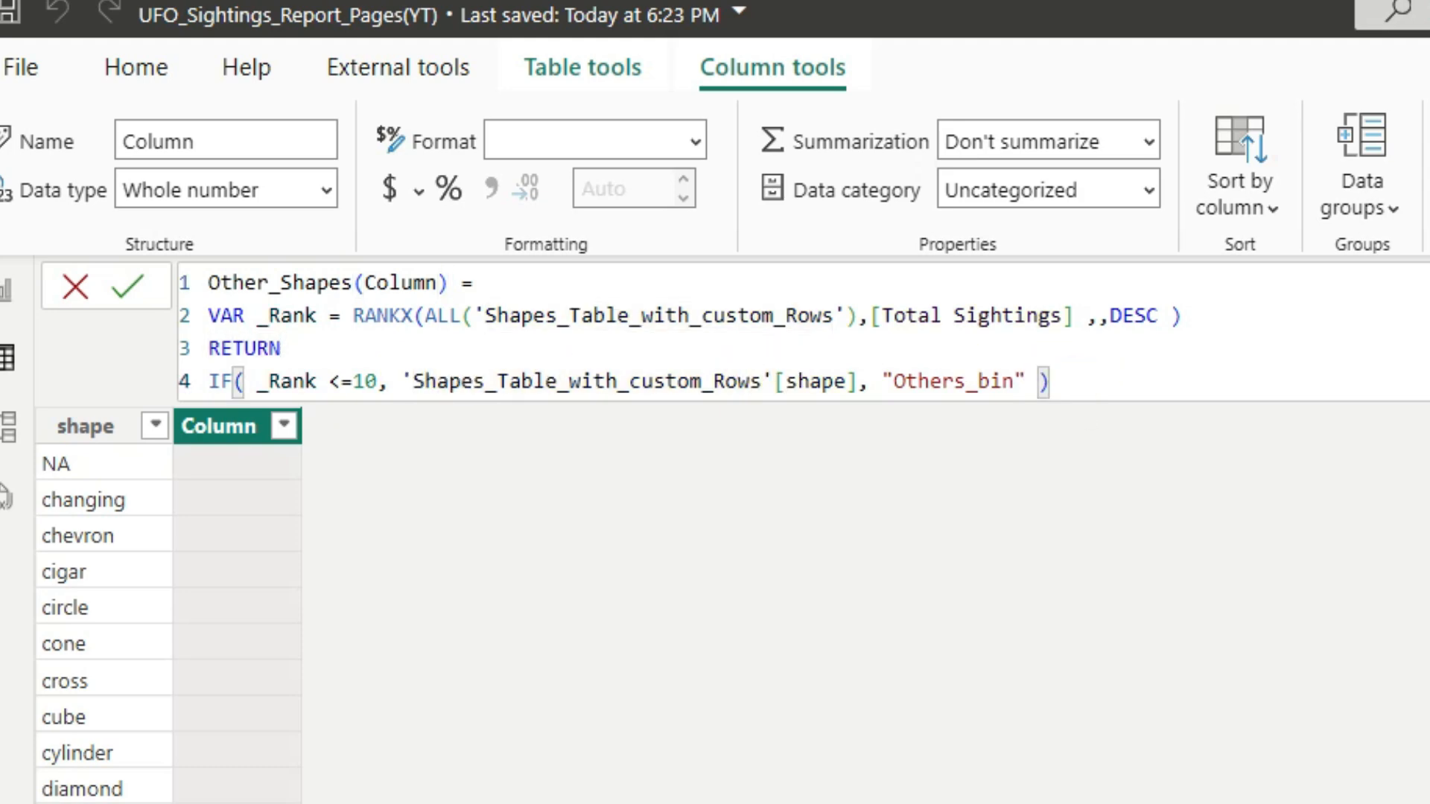
{"action": "left_click", "coordinate": [131, 292]}
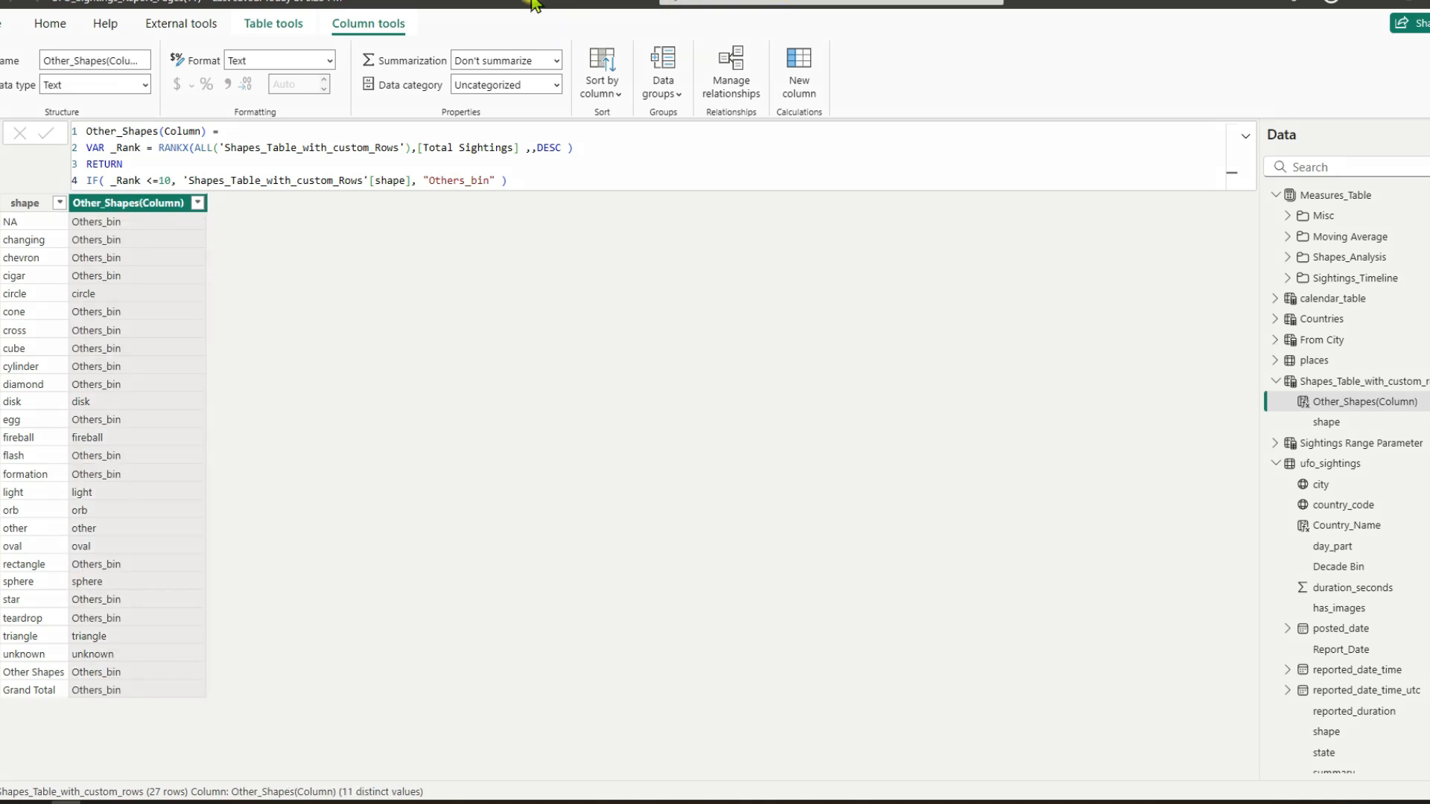
{"action": "left_click_drag", "start_coordinate": [237, 230], "coordinate": [137, 220]}
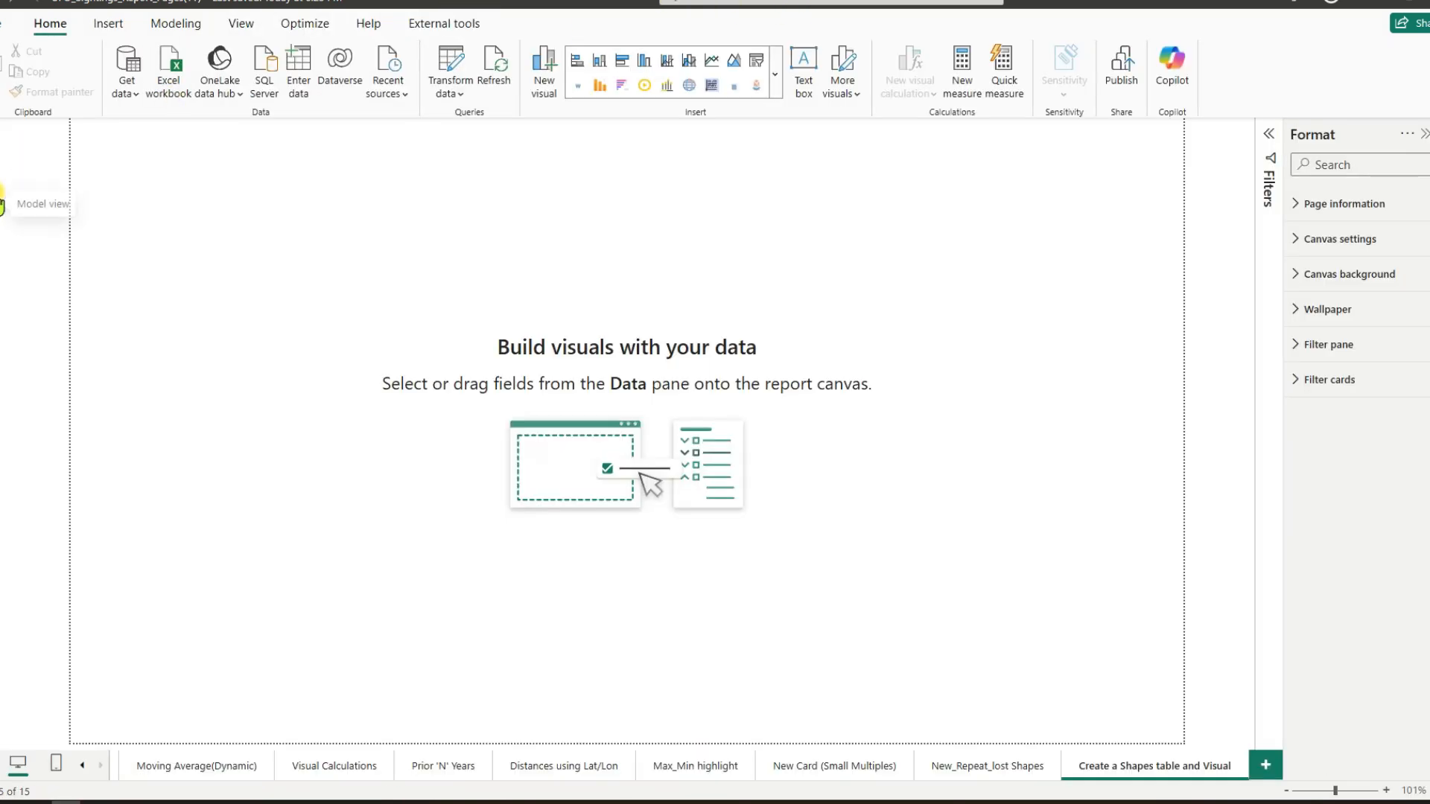
{"action": "left_click", "coordinate": [1, 169]}
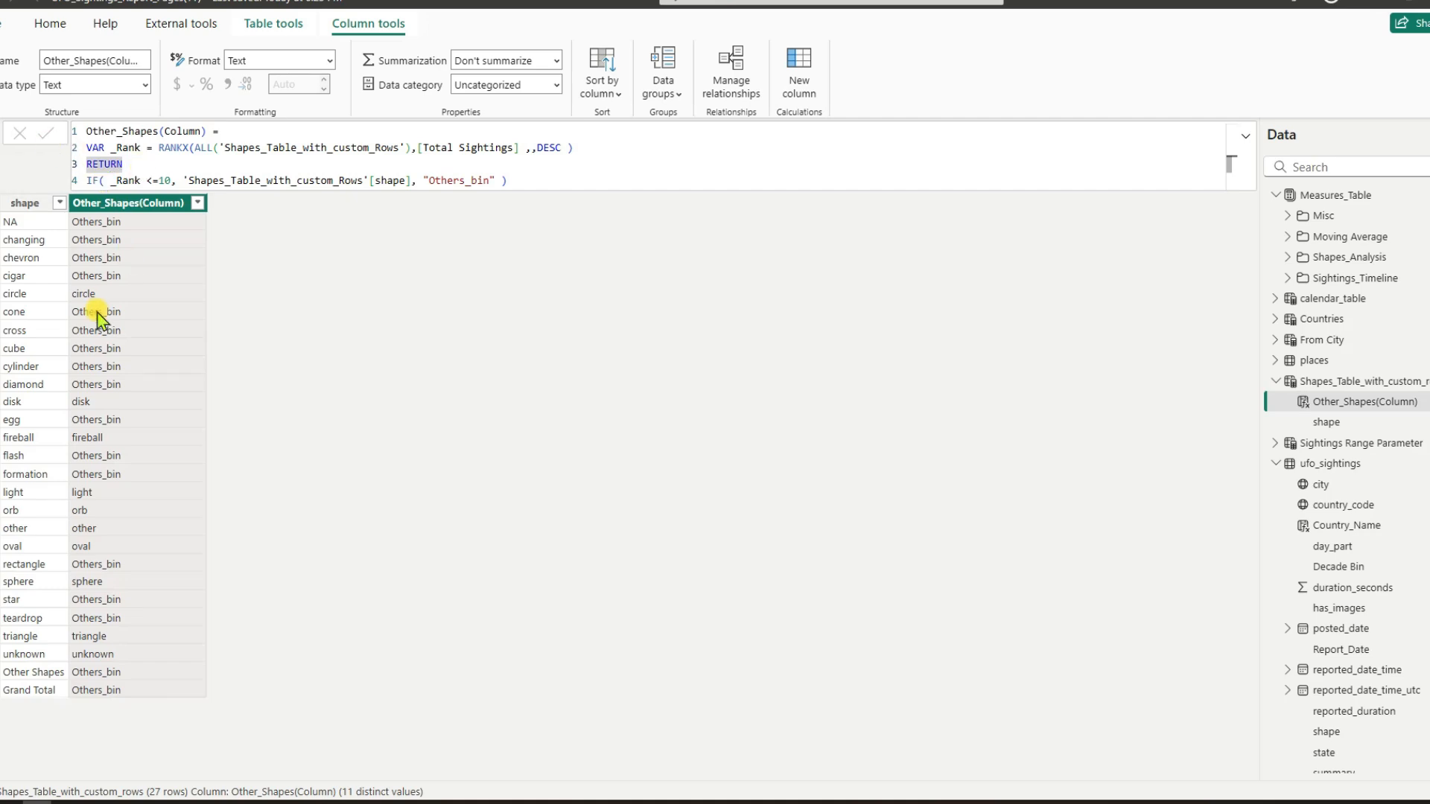
Insert a clustered bar chart on the blank report page and enlarge it across the lower part of the canvas.
{"action": "left_click", "coordinate": [2, 135]}
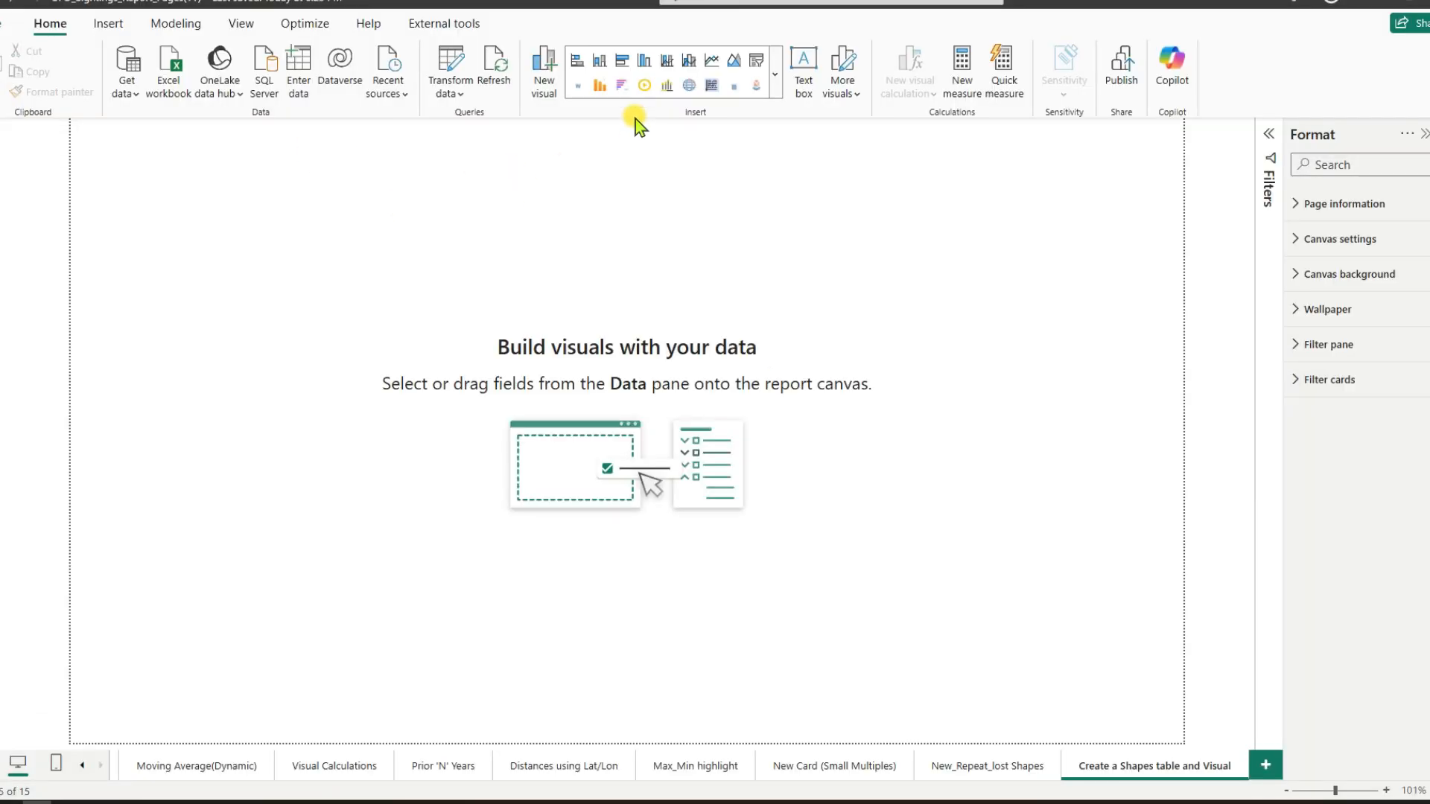
{"action": "left_click", "coordinate": [622, 62]}
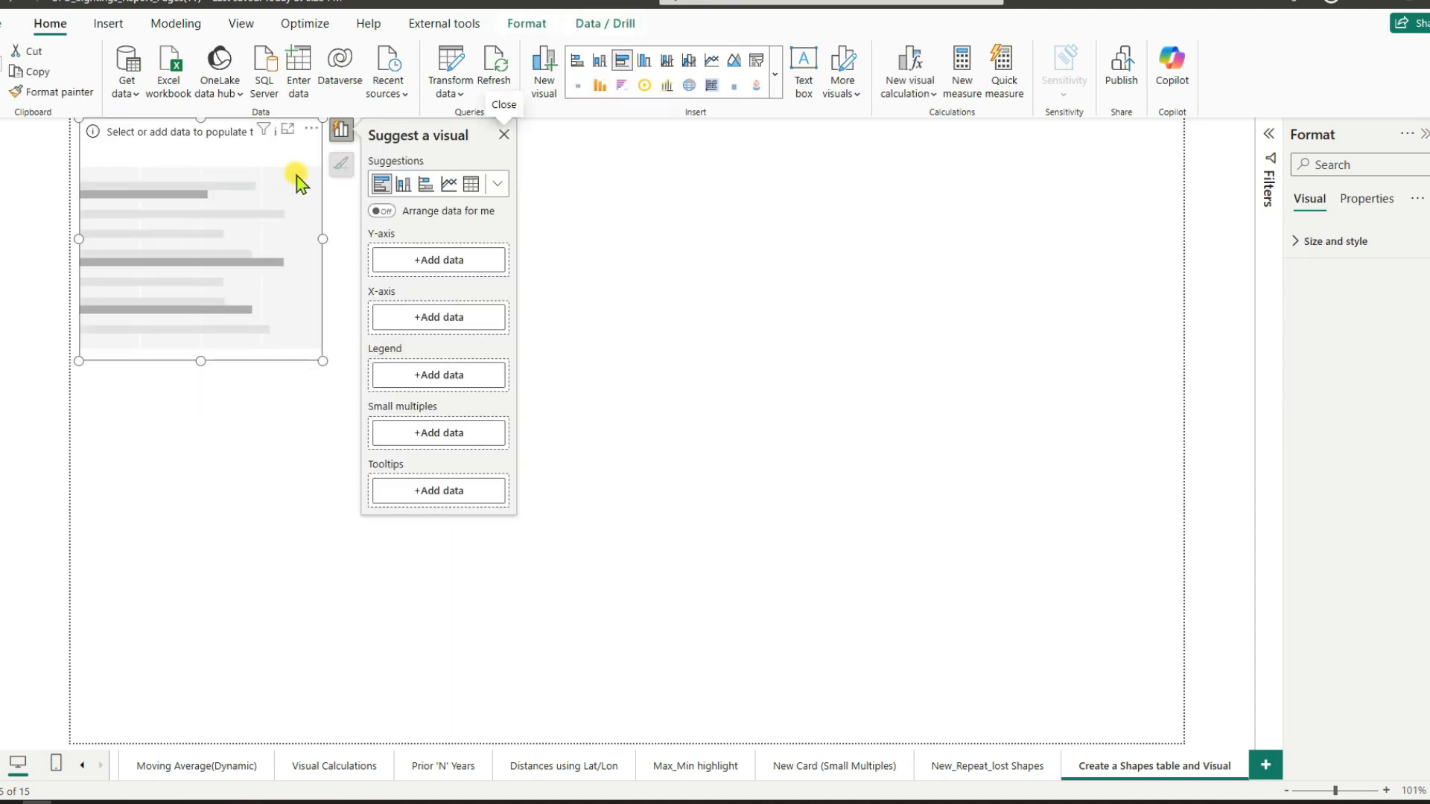
{"action": "left_click_drag", "start_coordinate": [312, 137], "coordinate": [386, 332]}
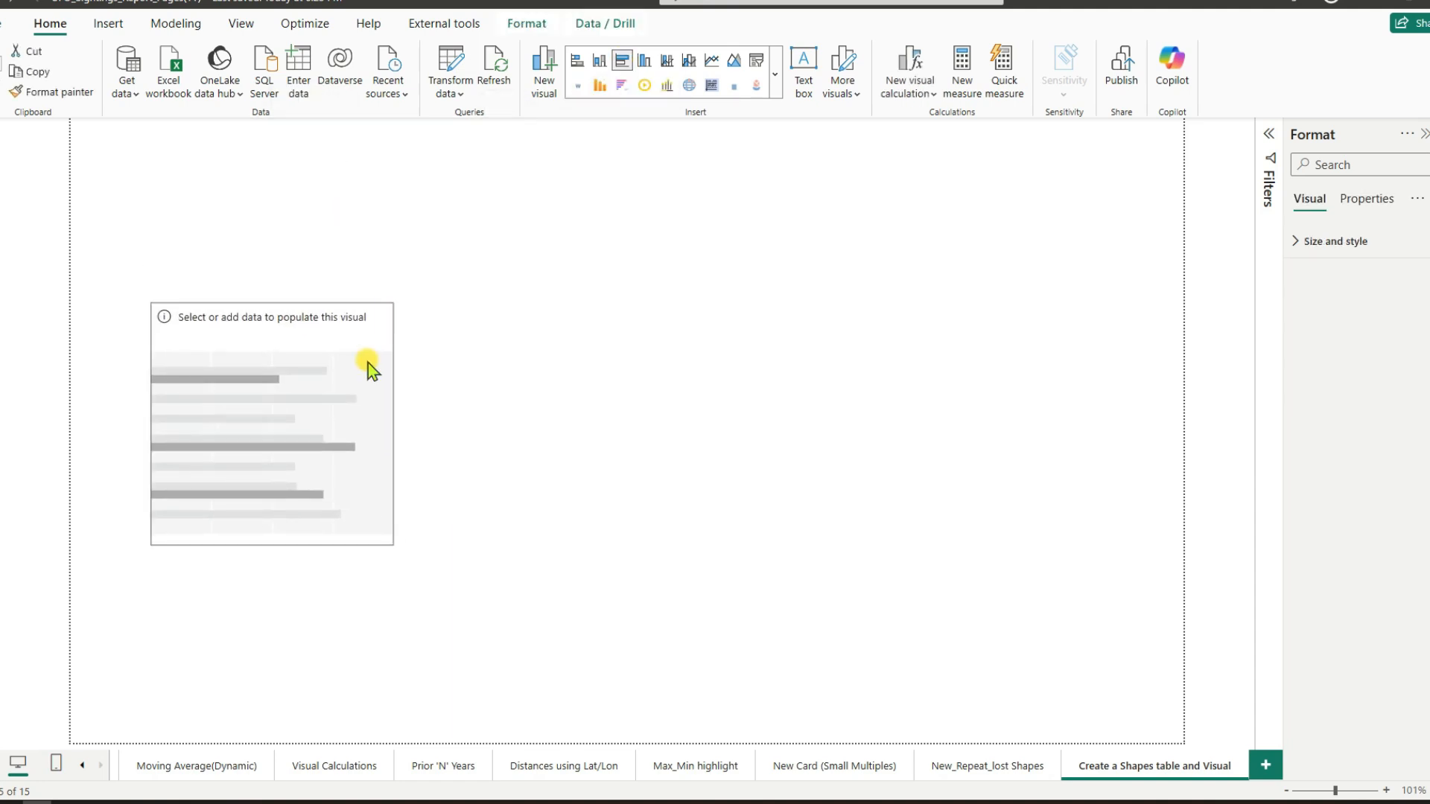
{"action": "left_click_drag", "start_coordinate": [391, 546], "coordinate": [888, 705]}
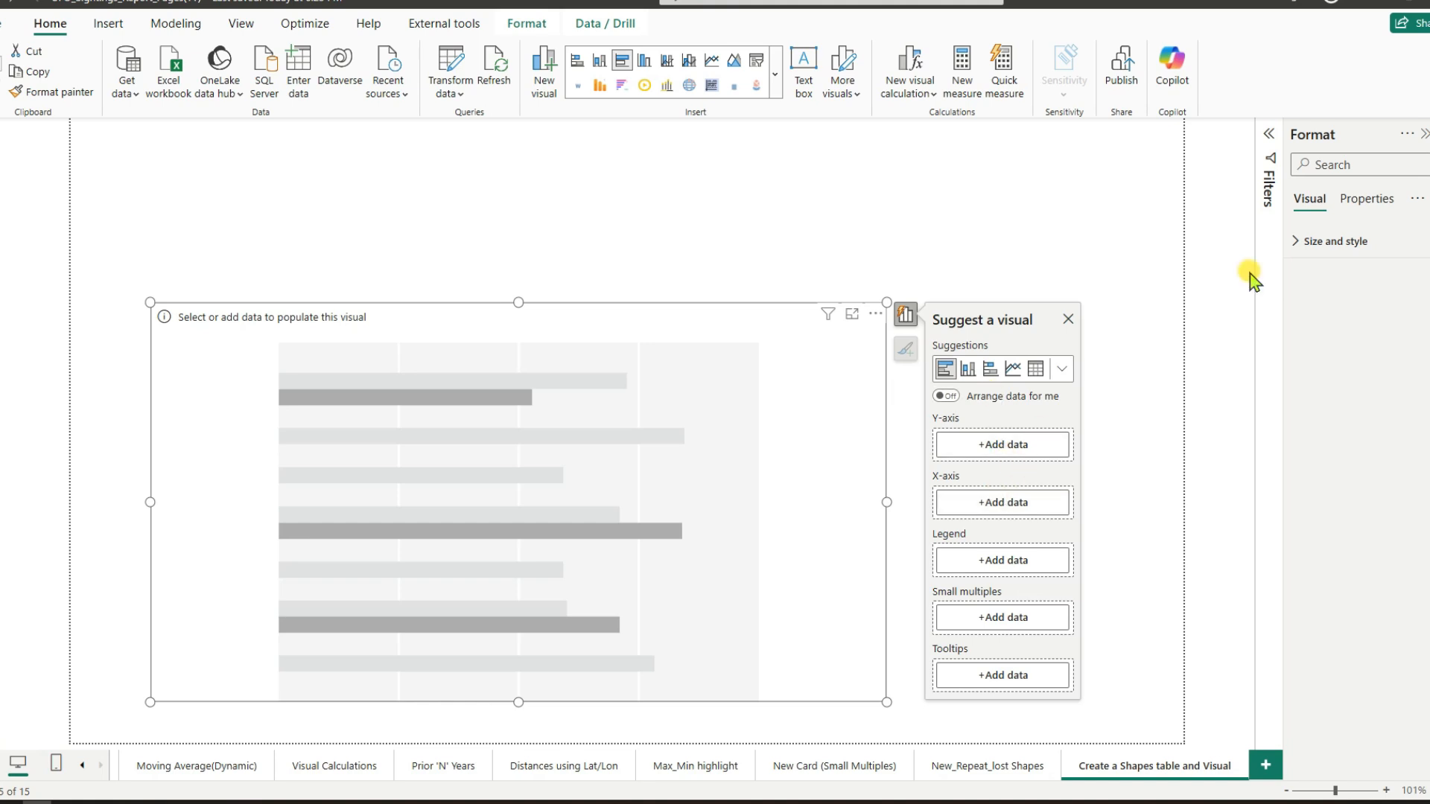
Plot Total Sightings on the chart's X-axis against Other_Shapes(Column) on the Y-axis, and extend the chart upward.
{"action": "left_click", "coordinate": [1429, 141]}
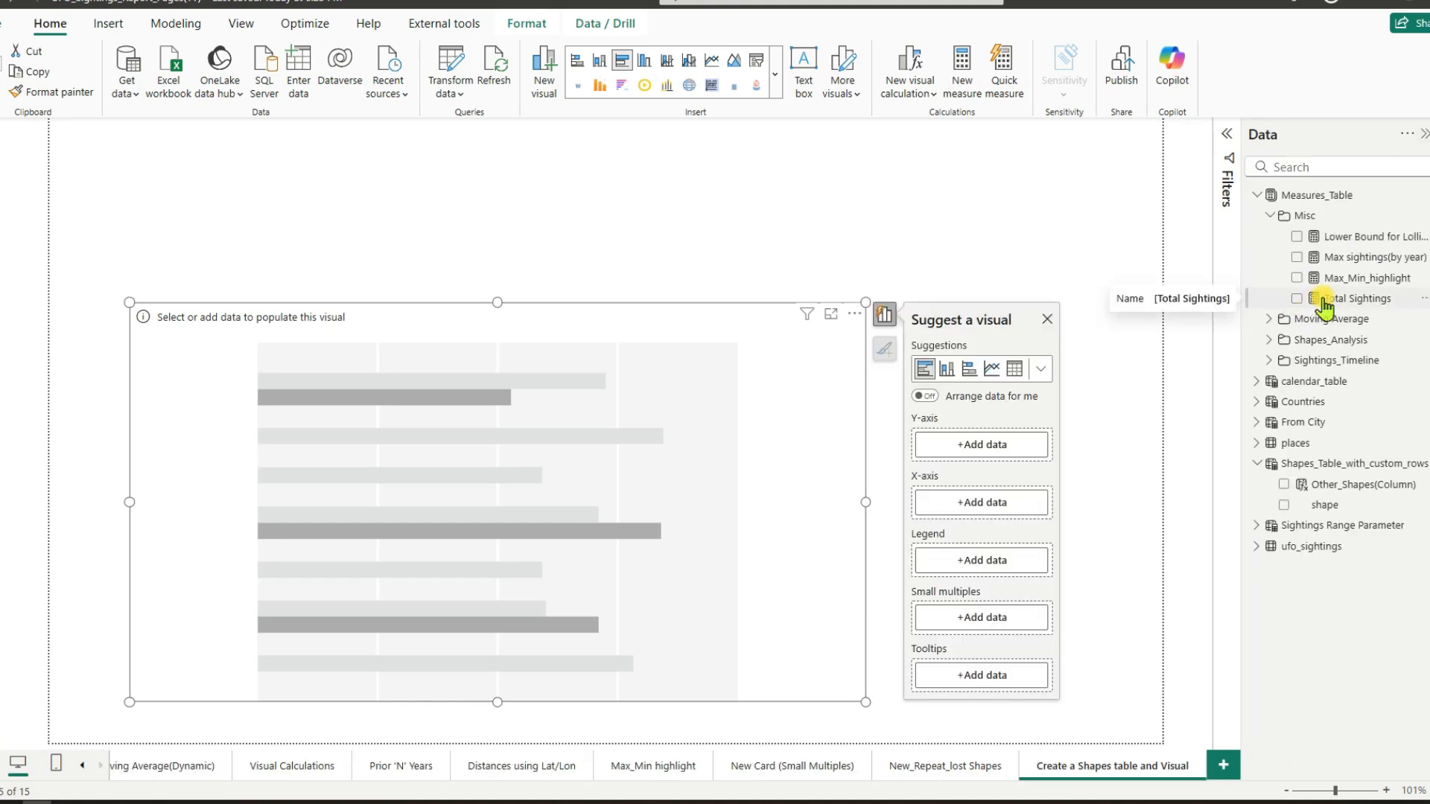
{"action": "left_click_drag", "start_coordinate": [1324, 302], "coordinate": [964, 511]}
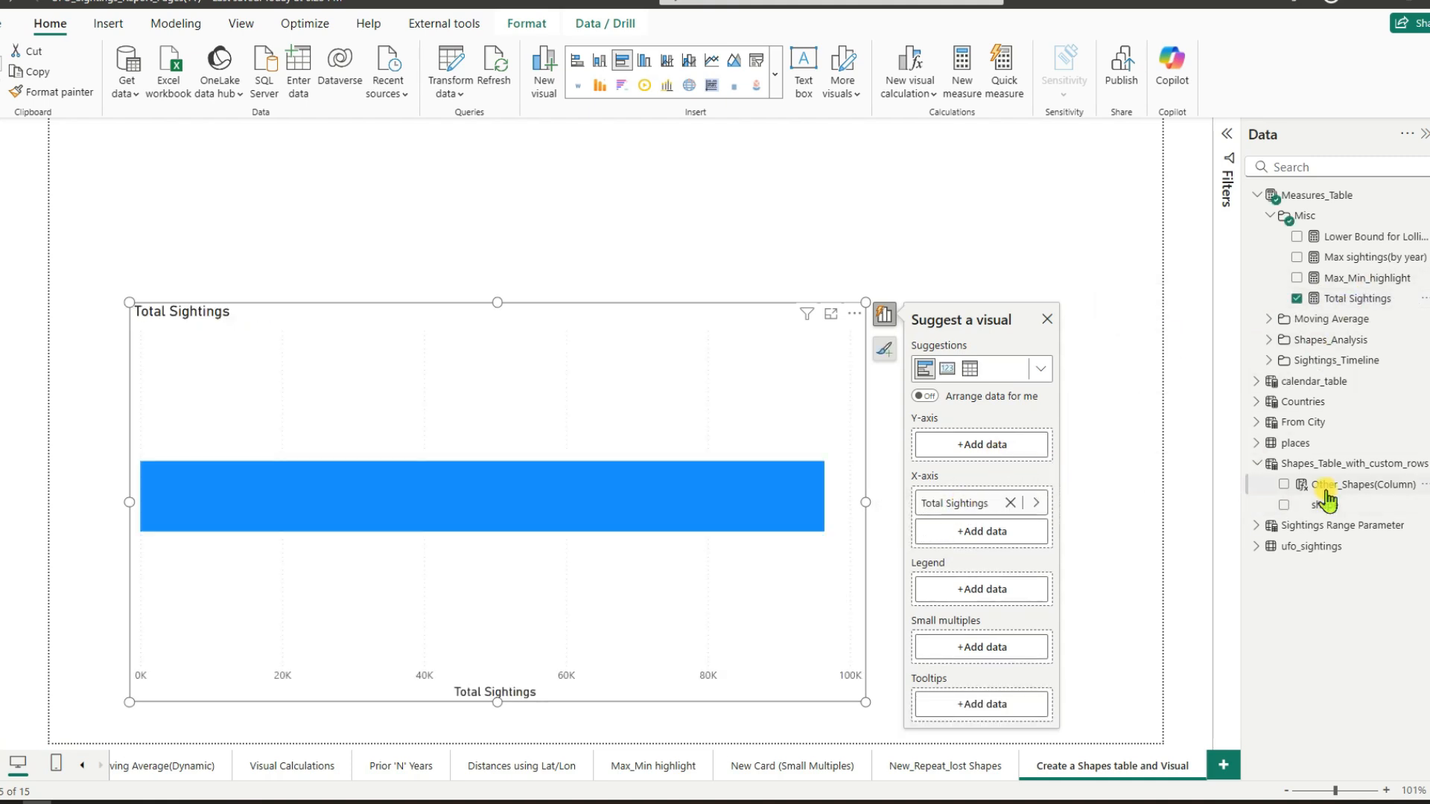
{"action": "left_click_drag", "start_coordinate": [1345, 487], "coordinate": [988, 456]}
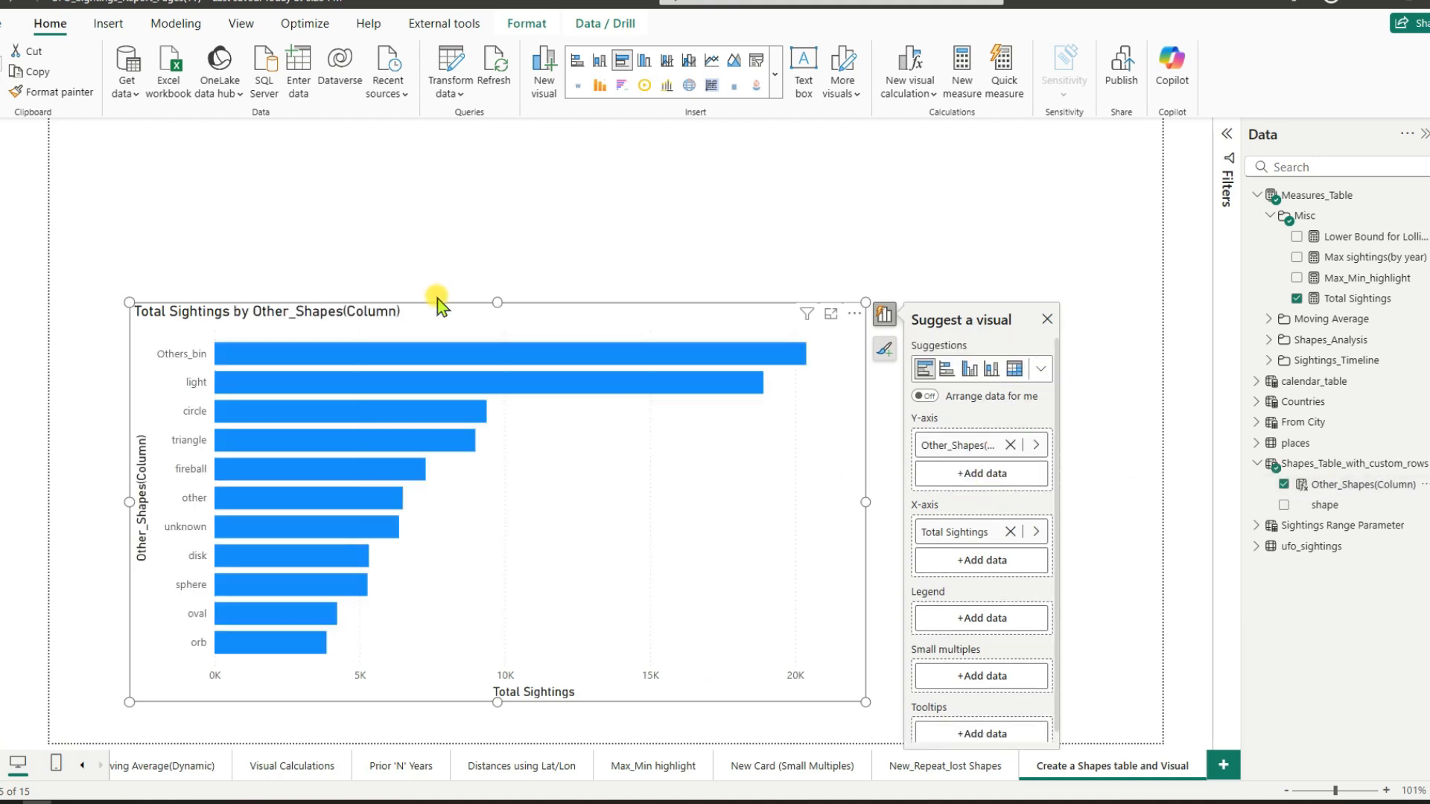
{"action": "left_click_drag", "start_coordinate": [498, 302], "coordinate": [514, 210]}
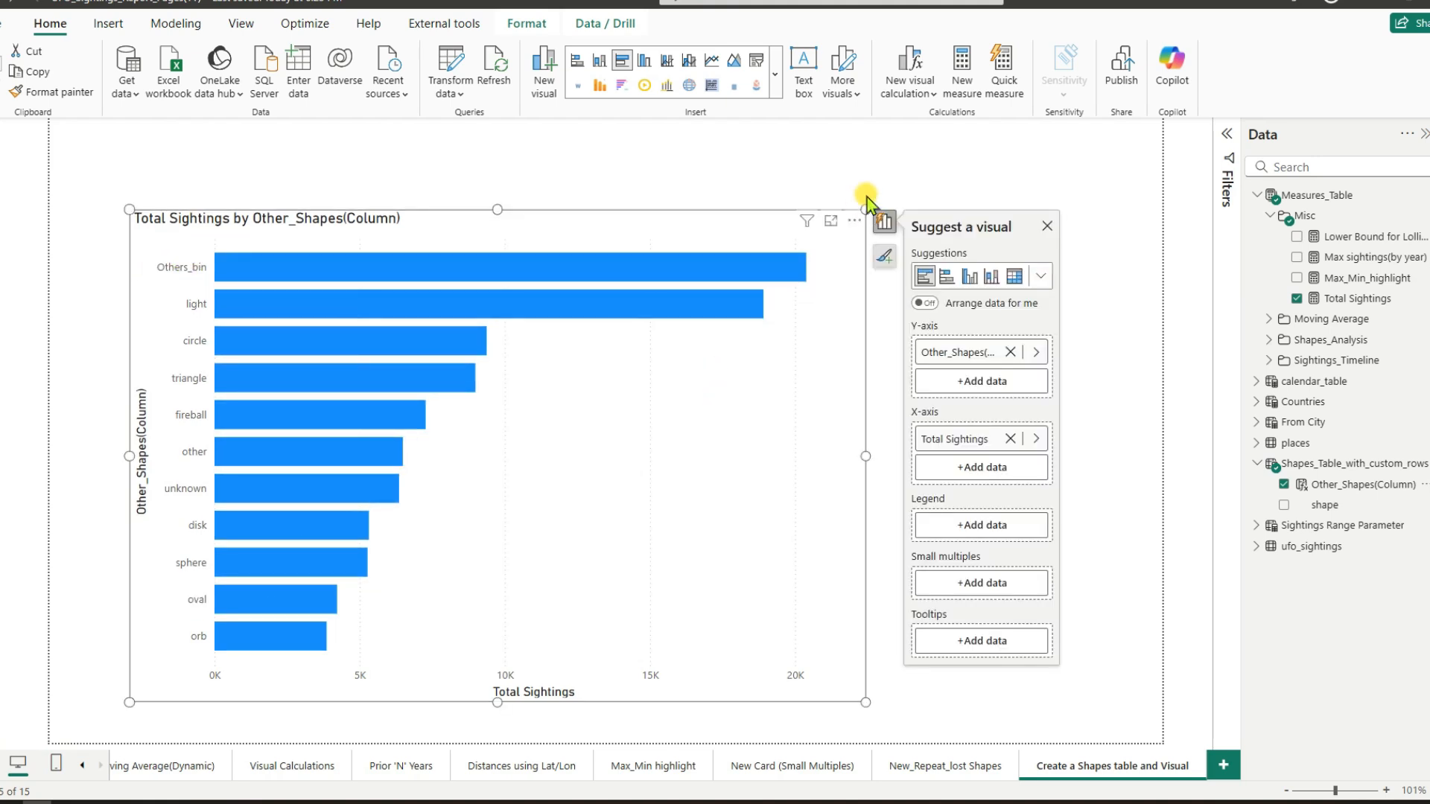
Sort the bar chart in ascending order by Total Sightings and close the visual suggestions.
{"action": "left_click", "coordinate": [855, 221]}
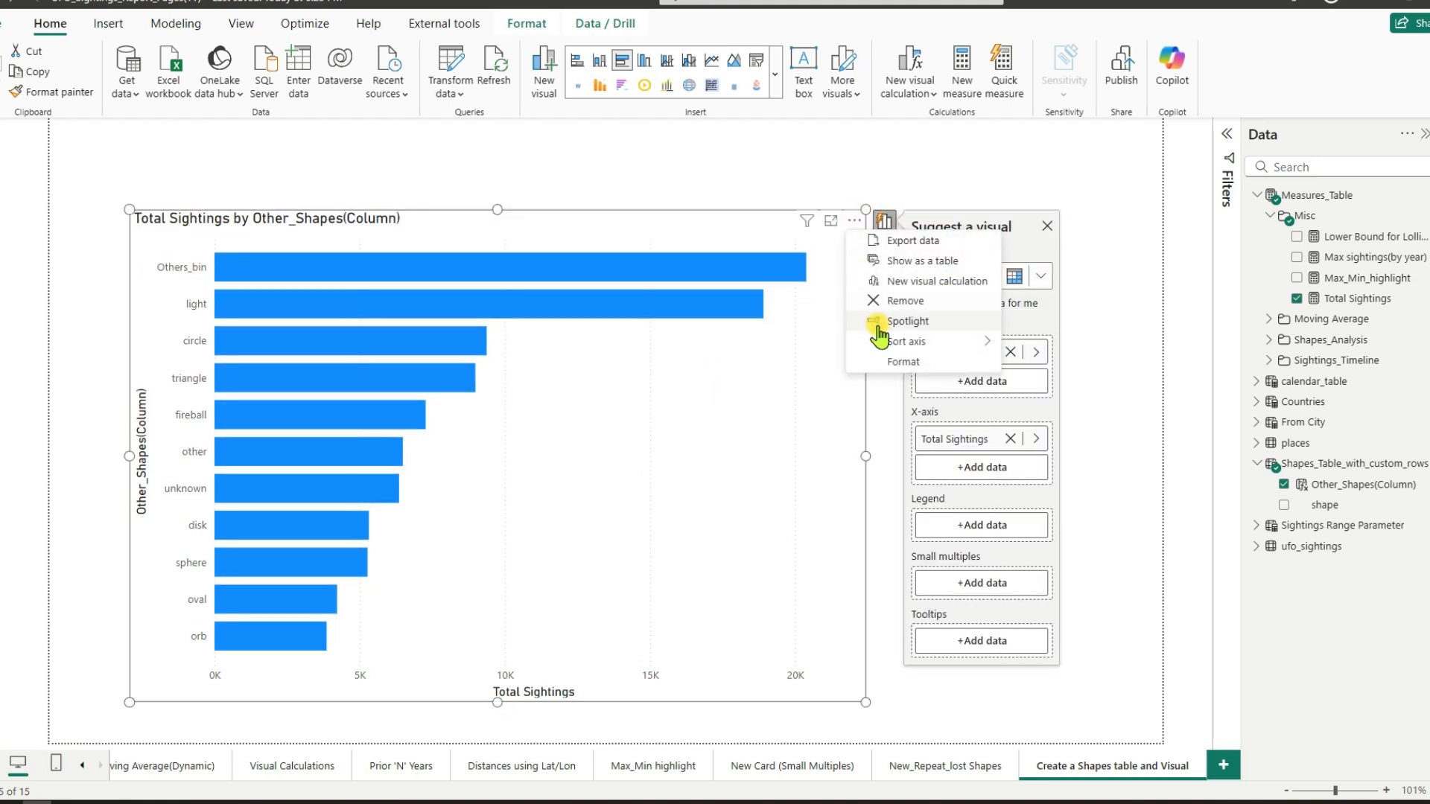
{"action": "mouse_move", "coordinate": [897, 340]}
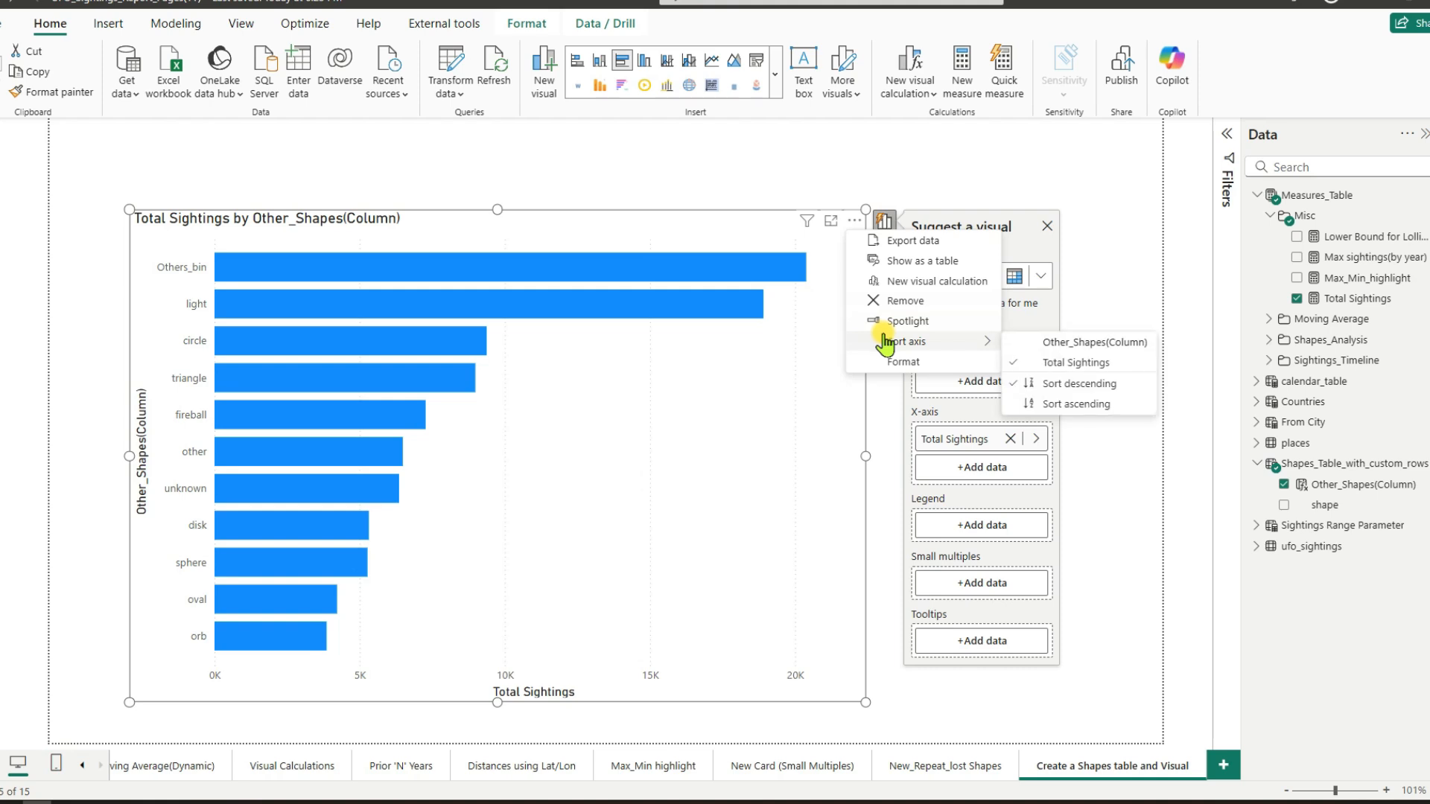
{"action": "left_click", "coordinate": [1064, 406]}
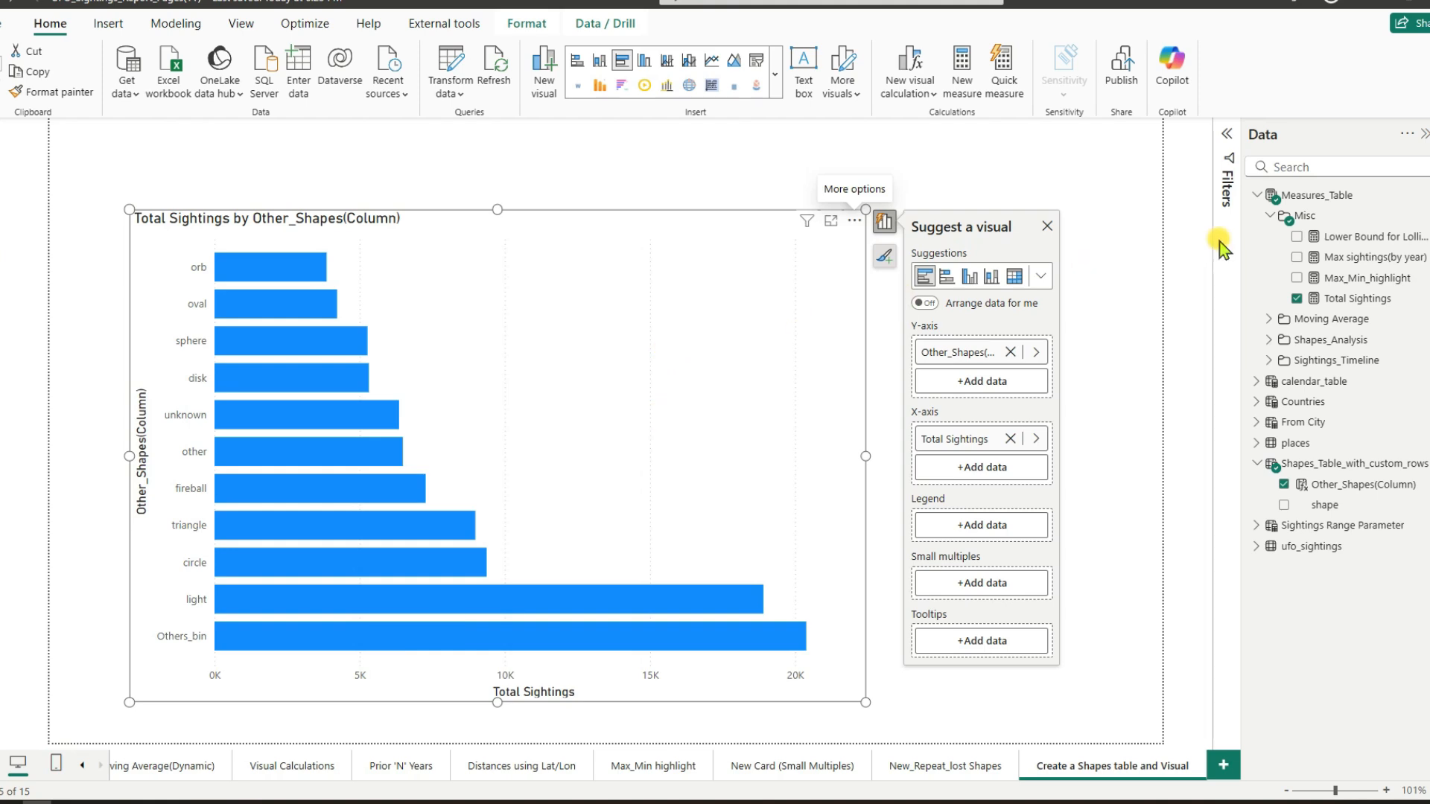
{"action": "left_click", "coordinate": [1047, 227]}
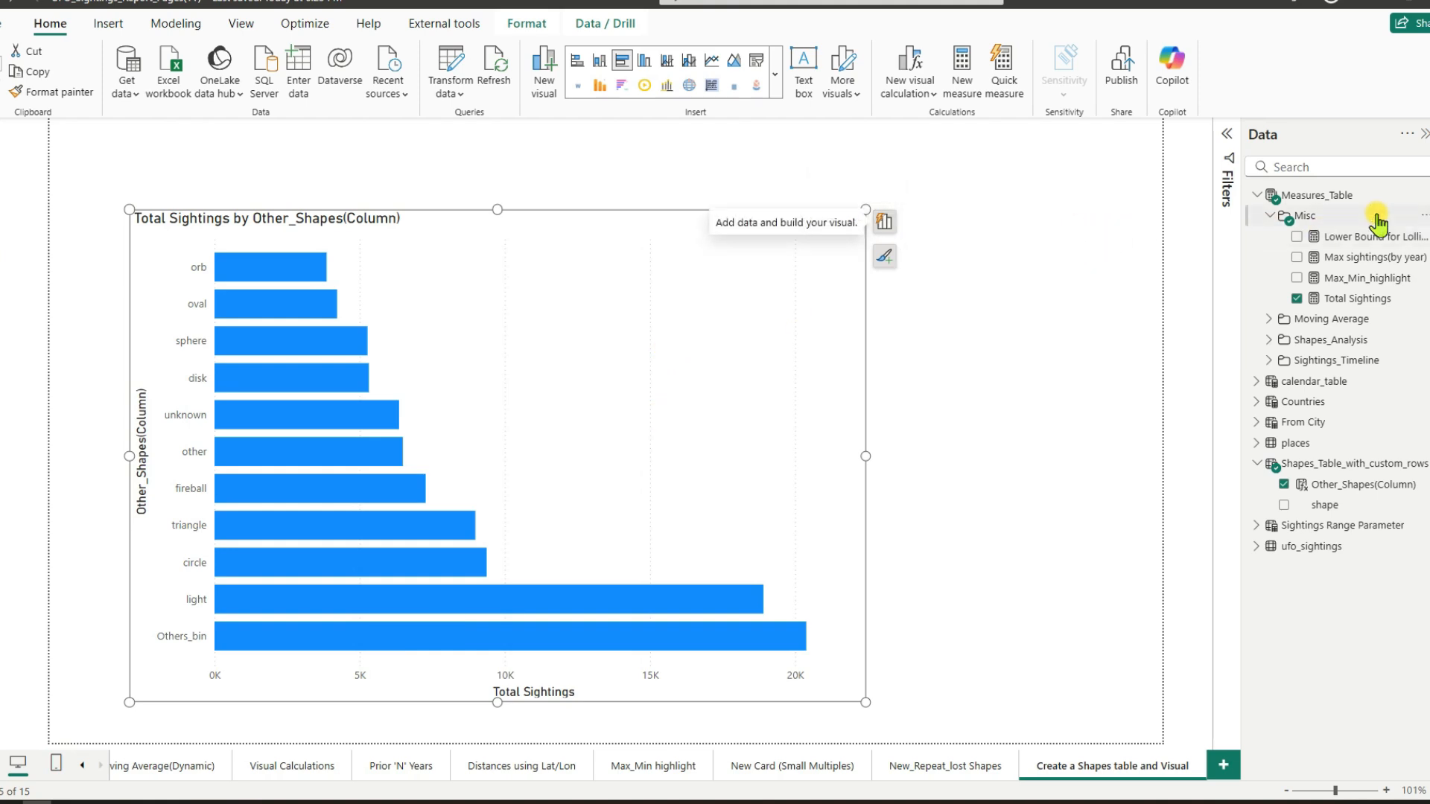
Colour only the Others_bin bar orange in the chart's bar formatting.
{"action": "left_click", "coordinate": [1429, 225]}
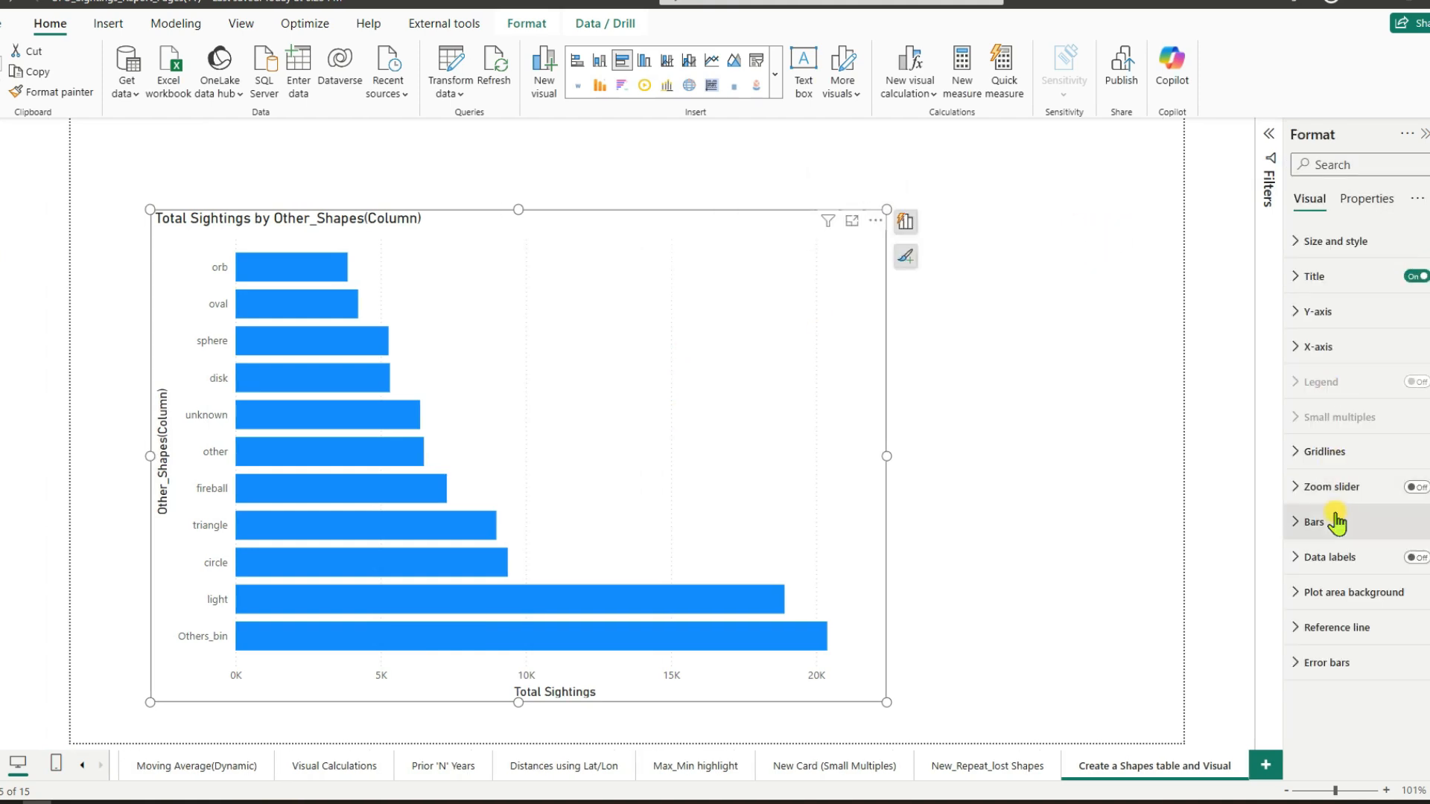
{"action": "left_click", "coordinate": [1297, 530]}
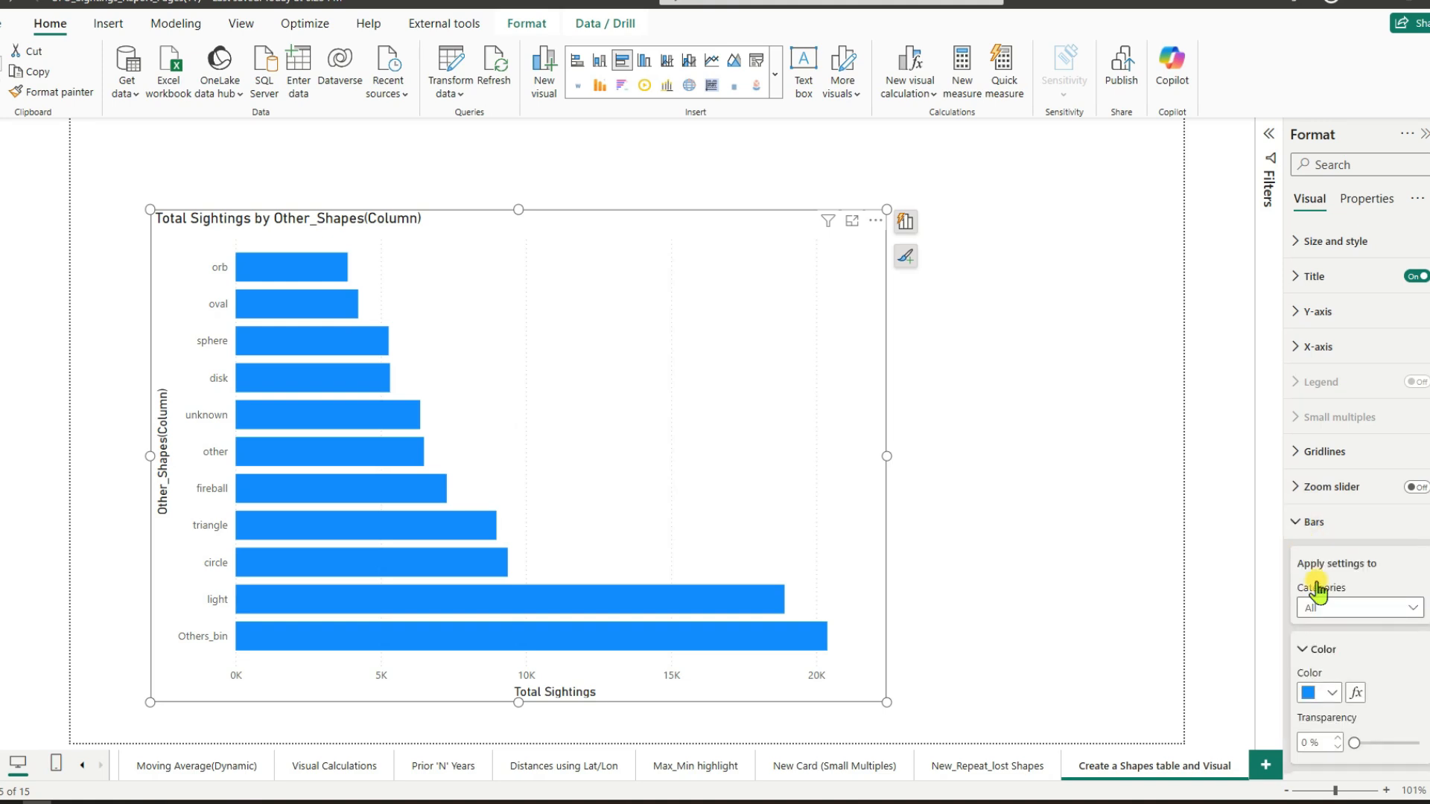
{"action": "left_click", "coordinate": [1366, 610]}
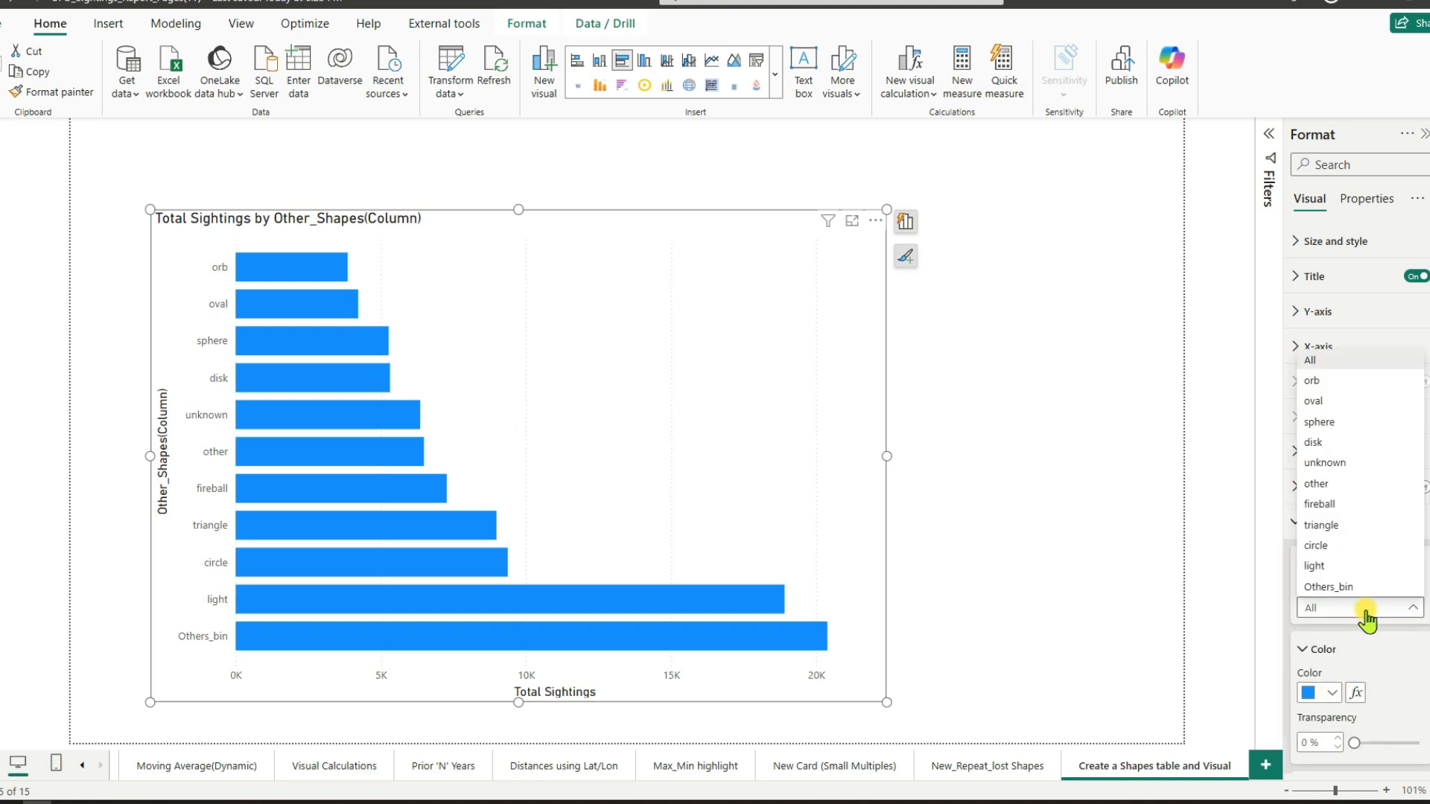
{"action": "left_click", "coordinate": [1356, 591]}
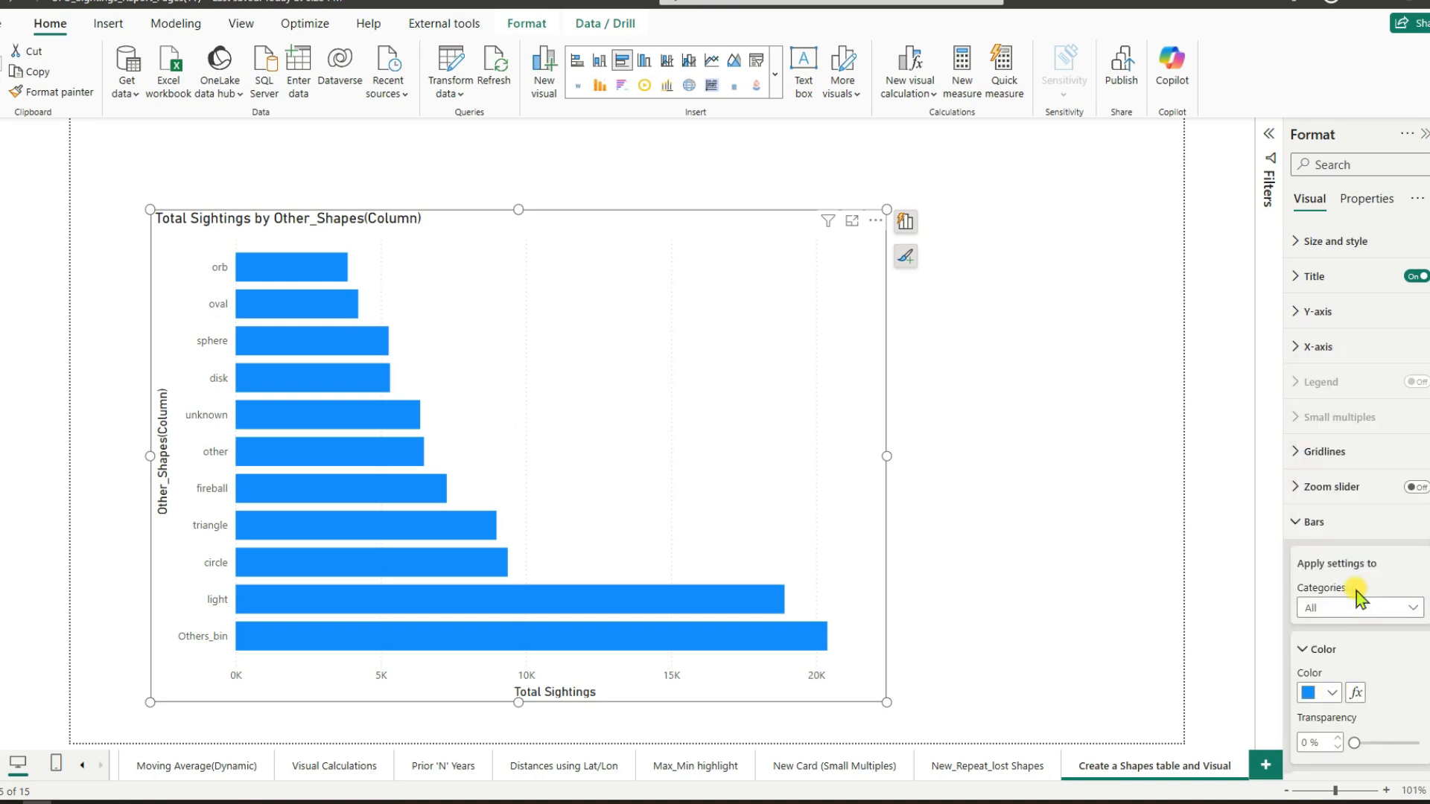
{"action": "left_click", "coordinate": [1333, 694]}
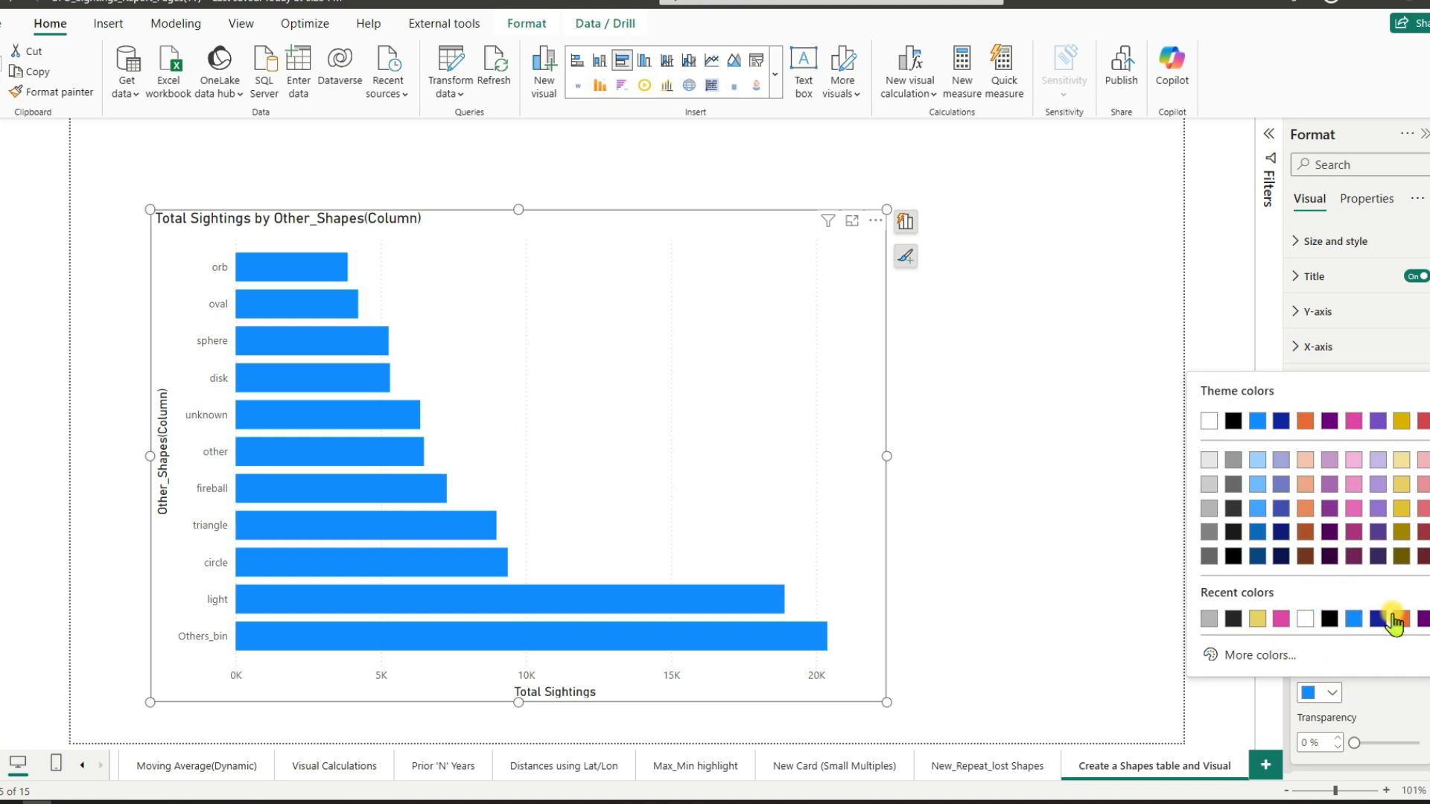
{"action": "left_click", "coordinate": [1398, 618]}
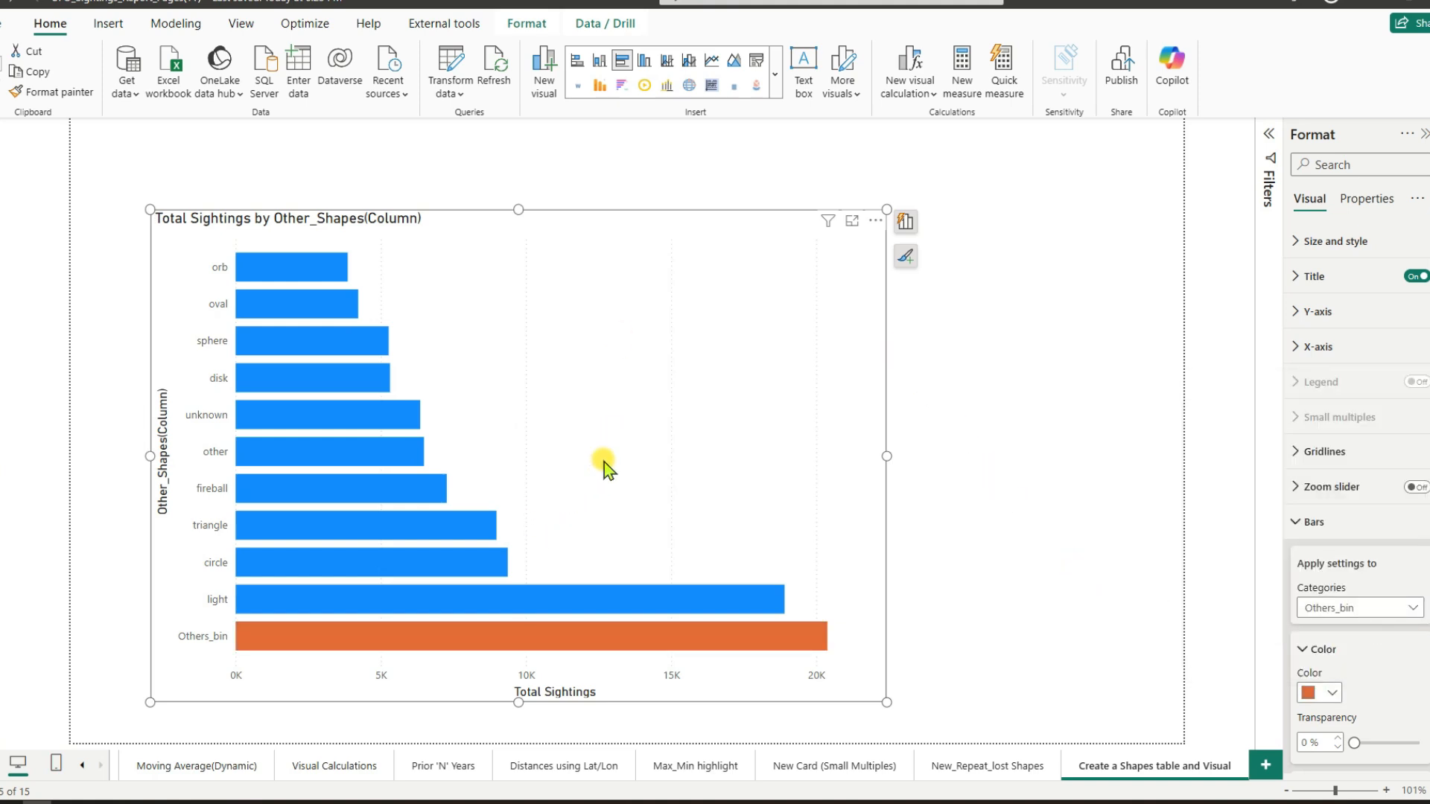
Turn on the bar chart's data labels and set their value display units to None.
{"action": "left_click", "coordinate": [904, 259]}
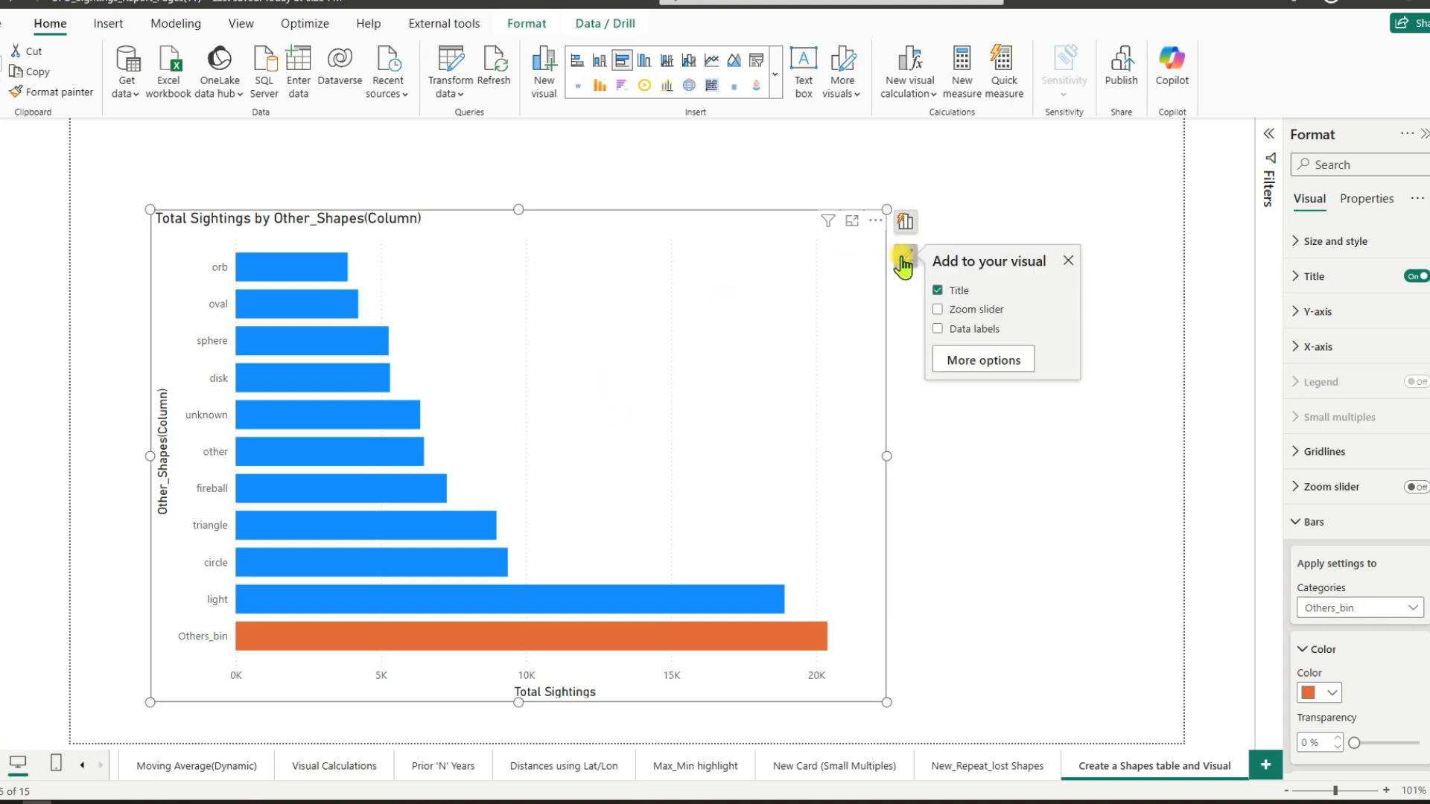
{"action": "left_click", "coordinate": [940, 330]}
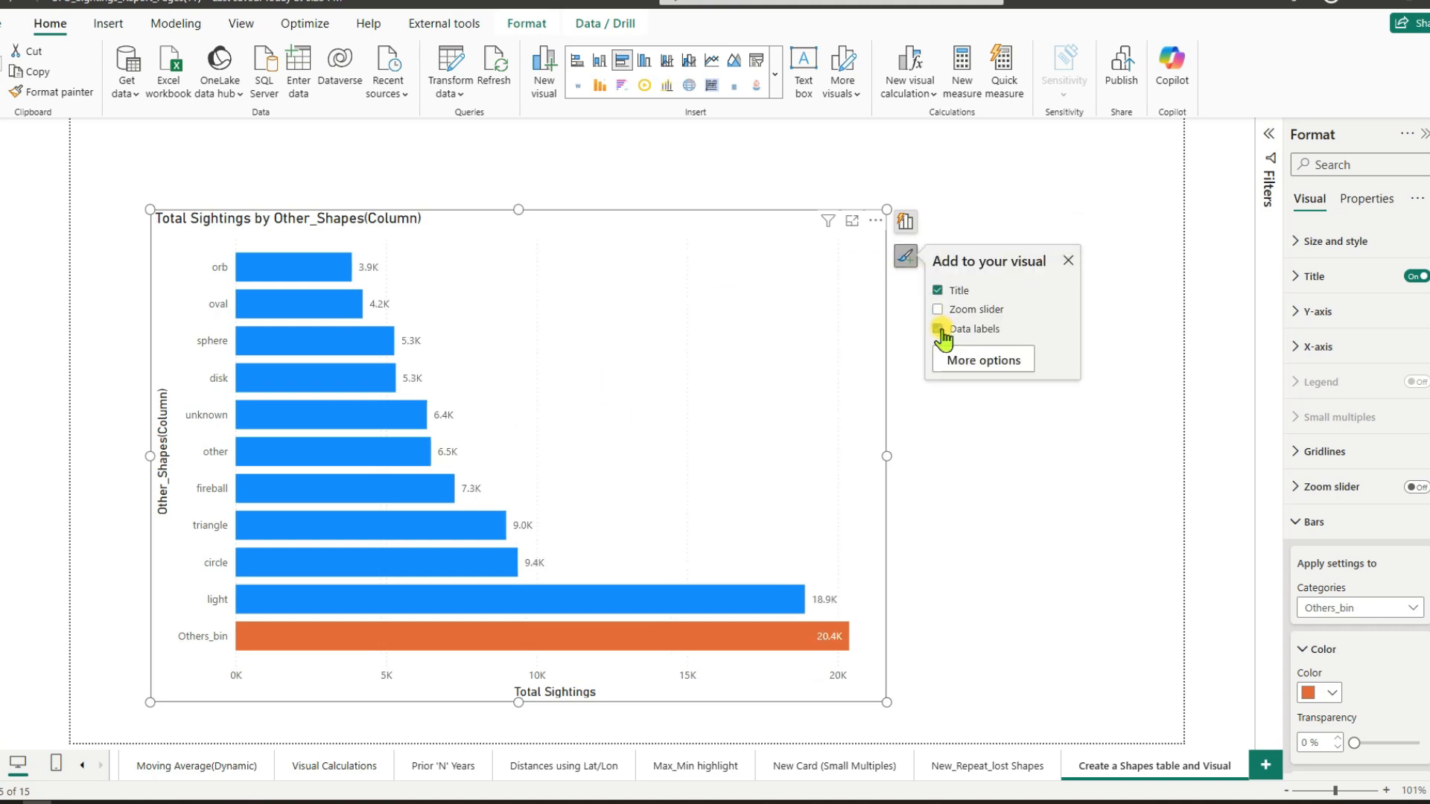
{"action": "left_click", "coordinate": [1299, 524]}
{"action": "left_click", "coordinate": [1294, 560]}
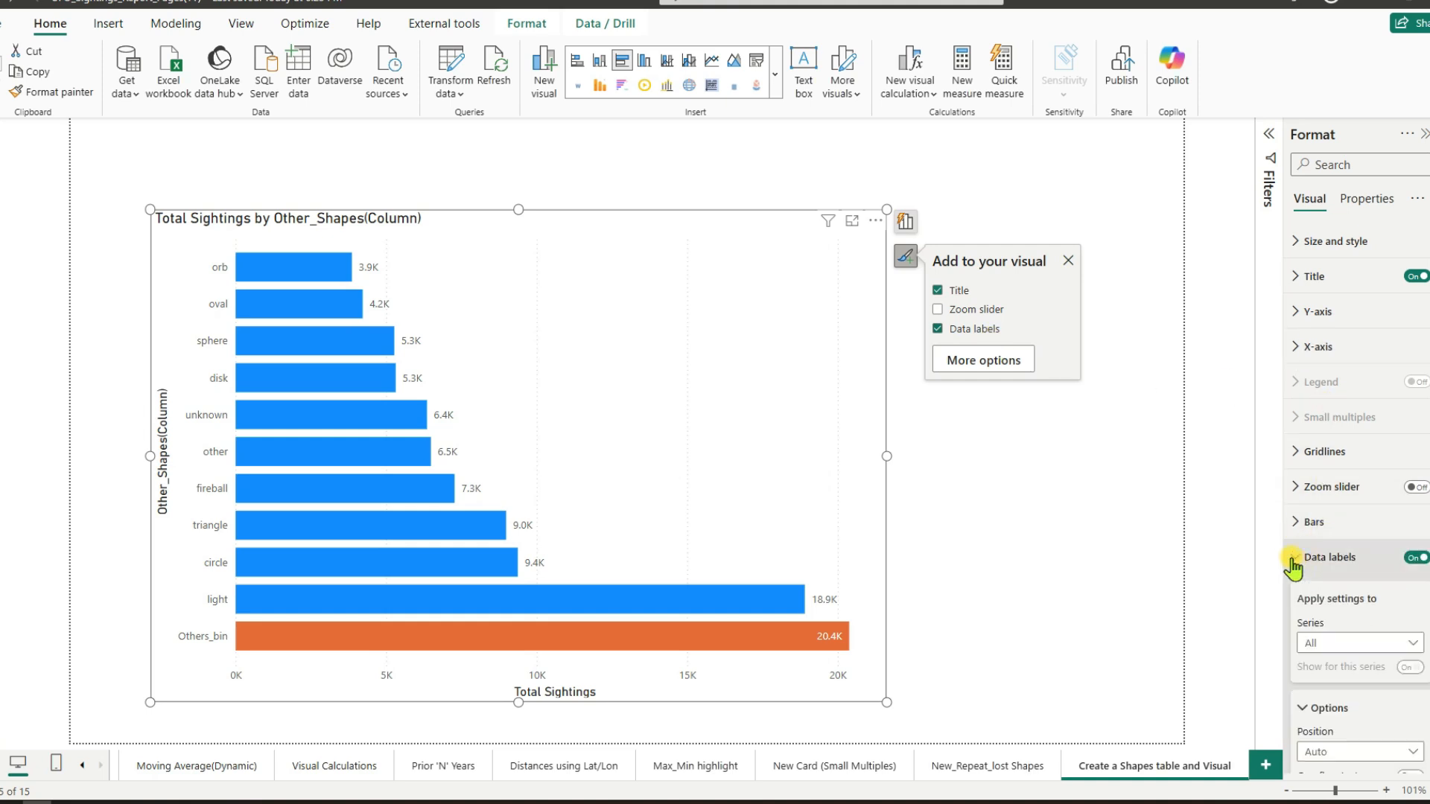
{"action": "scroll", "coordinate": [1361, 640], "scroll_direction": "down", "scroll_amount": 4}
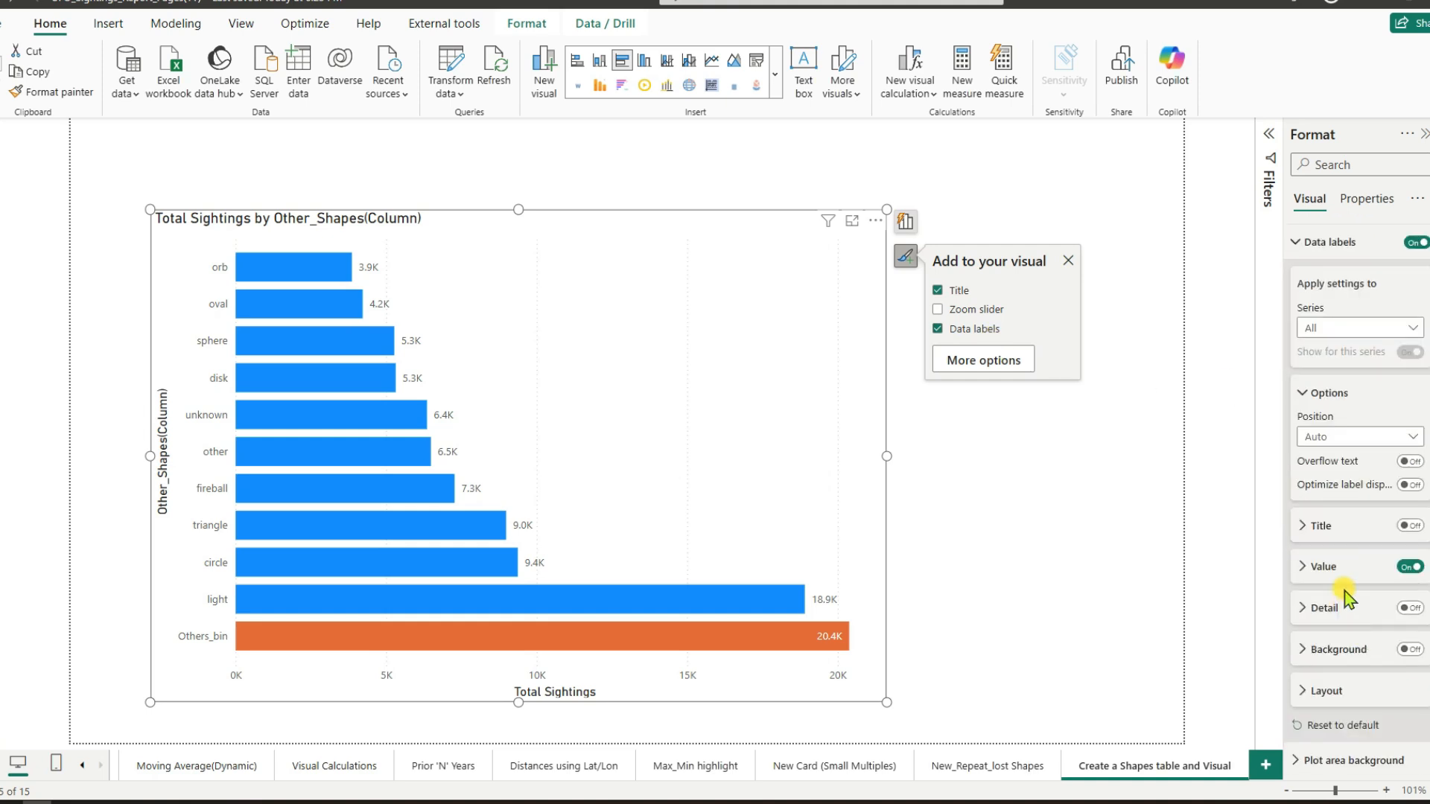
{"action": "left_click", "coordinate": [1332, 568]}
{"action": "scroll", "coordinate": [1341, 629], "scroll_direction": "down", "scroll_amount": 4}
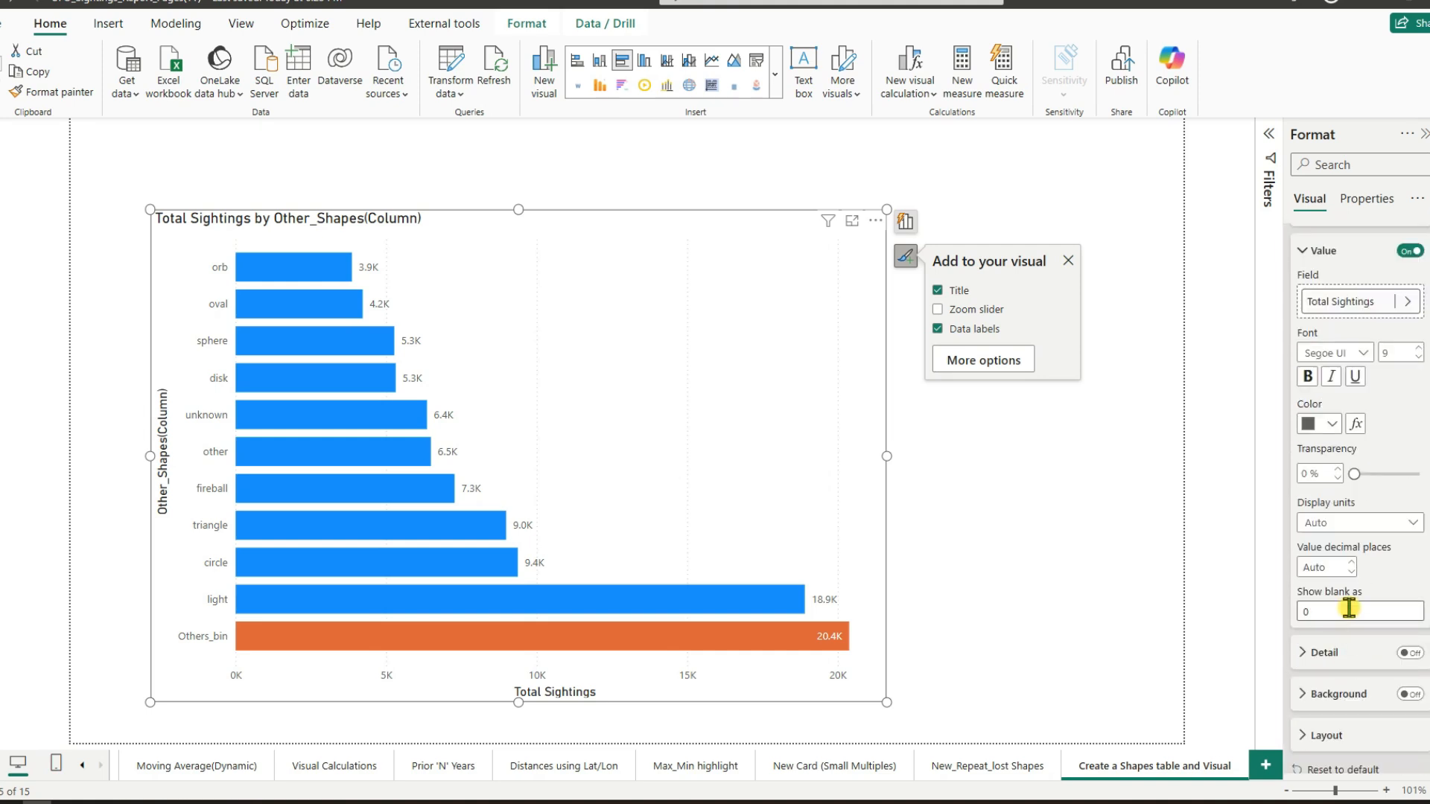
{"action": "left_click", "coordinate": [1351, 524]}
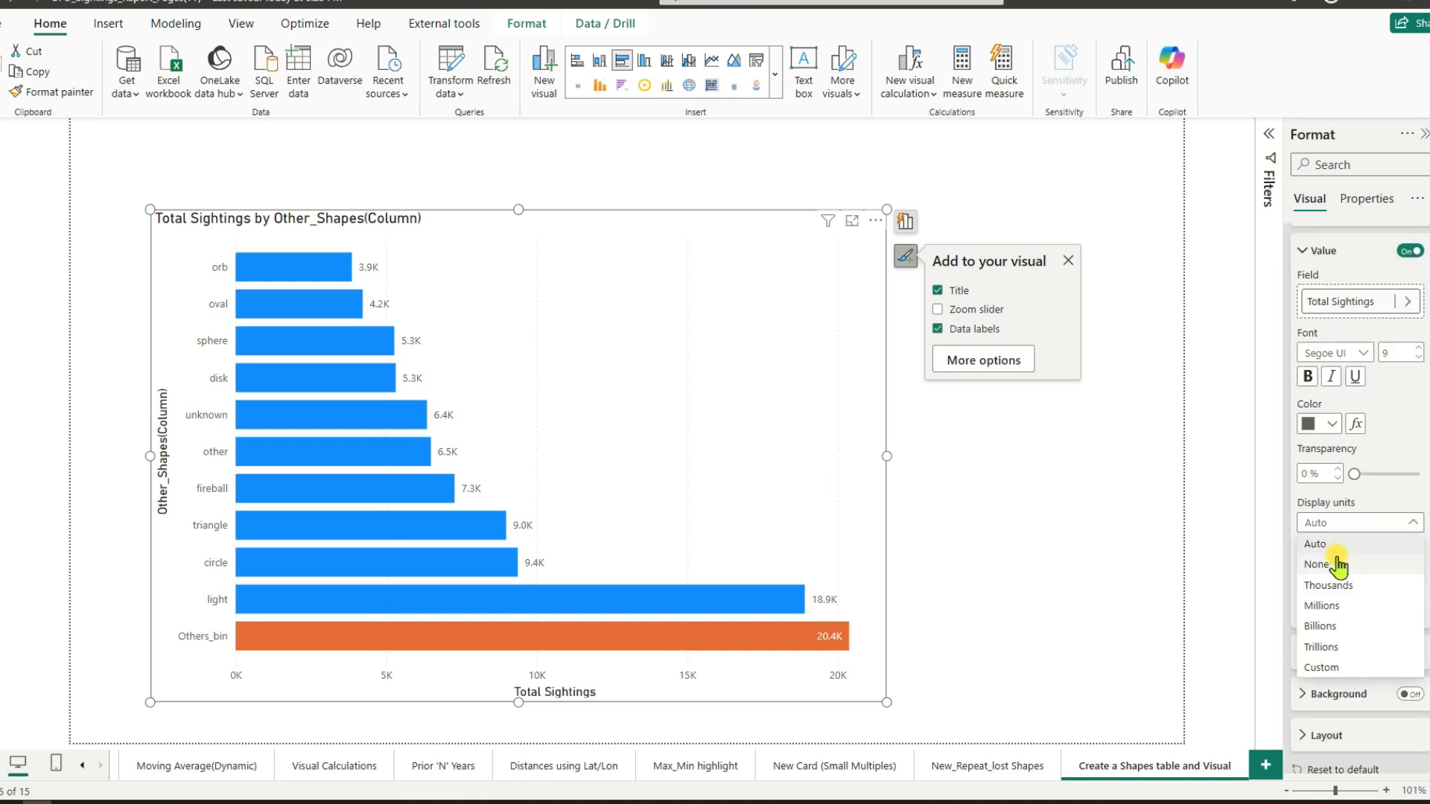
{"action": "left_click", "coordinate": [1341, 546]}
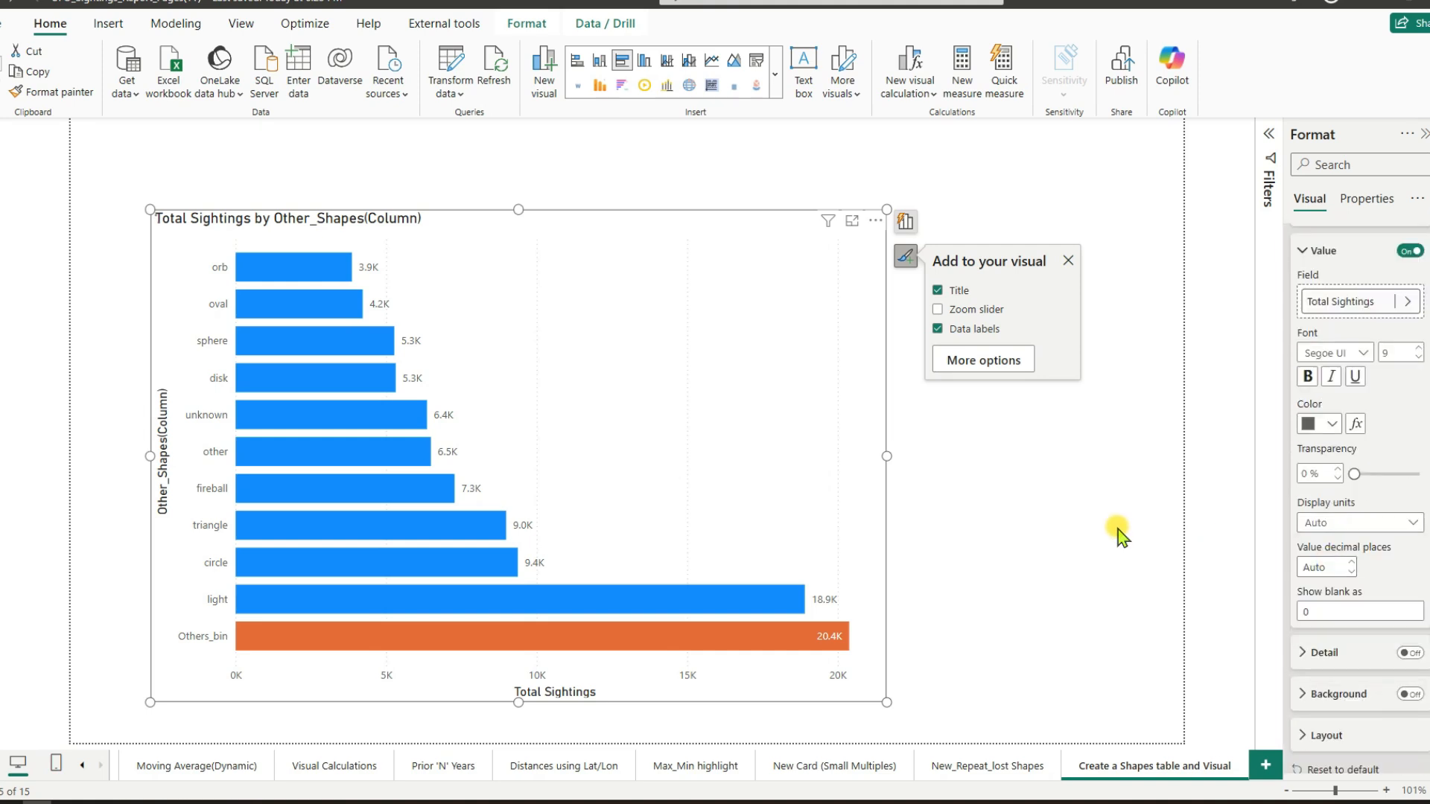
{"action": "left_click", "coordinate": [1069, 523]}
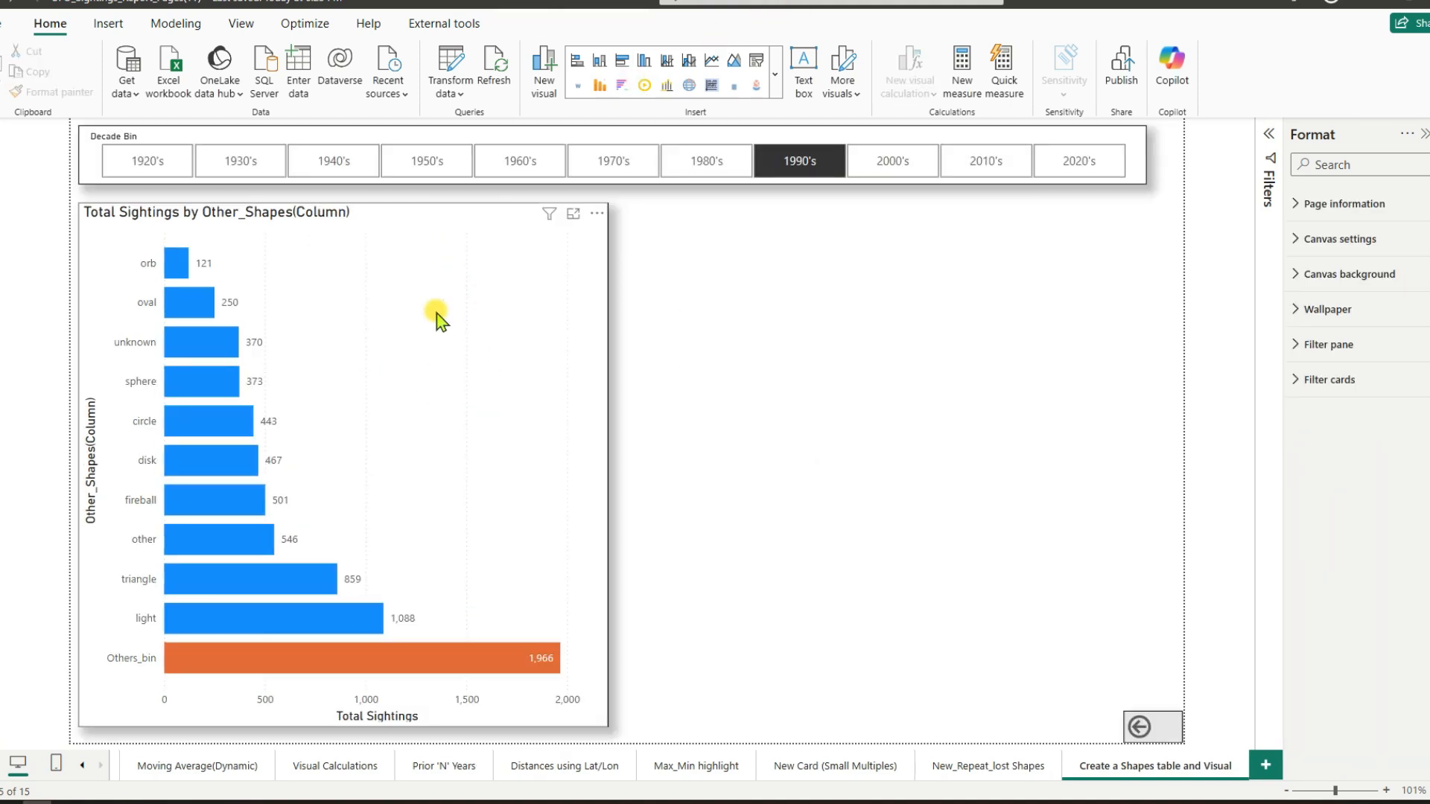
Filter the bar chart through the Decade Bin slicer by different decades, including 1960's, 2020's and 2010's, to compare Others_bin with the top shapes.
{"action": "left_click", "coordinate": [497, 168]}
{"action": "left_click", "coordinate": [620, 167]}
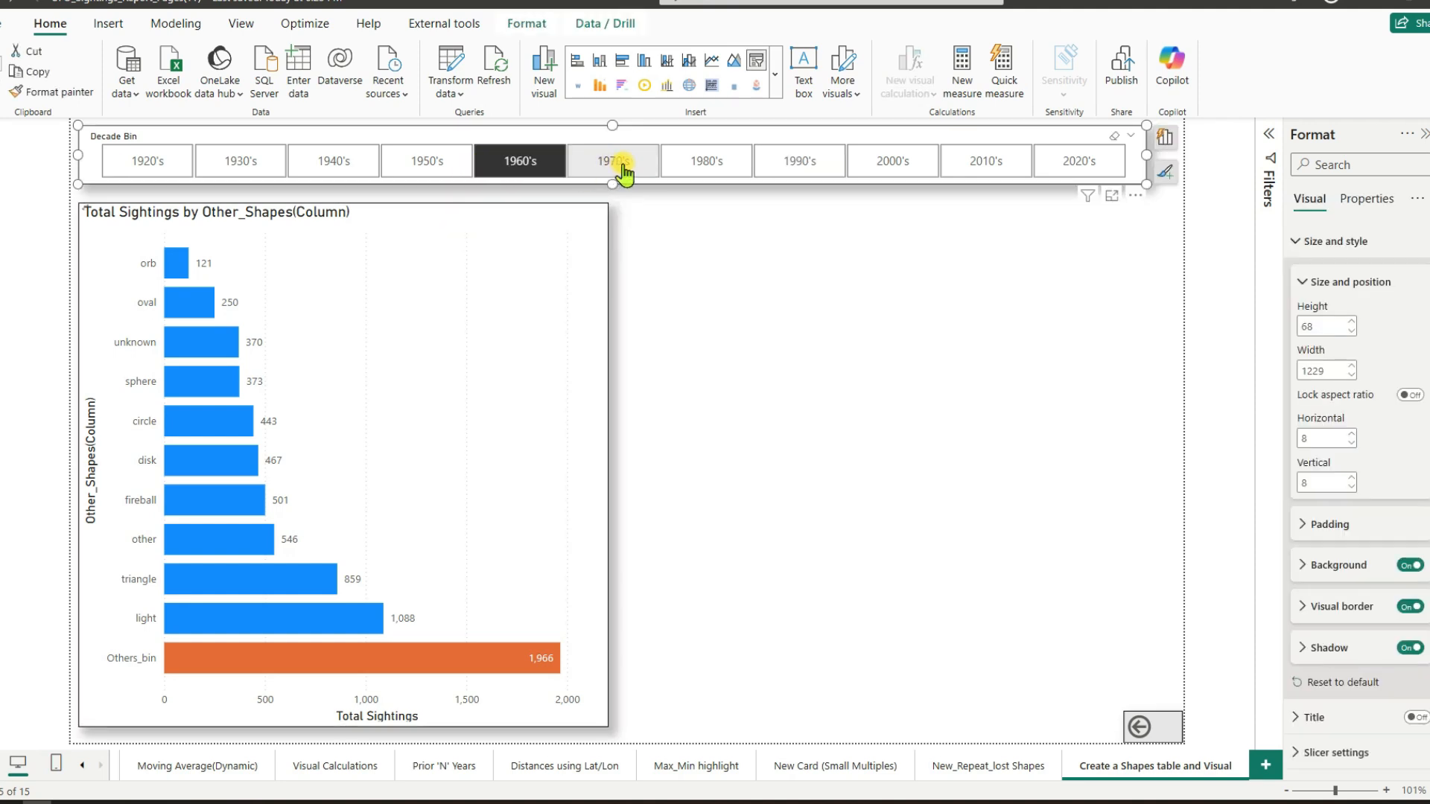
{"action": "left_click", "coordinate": [419, 171]}
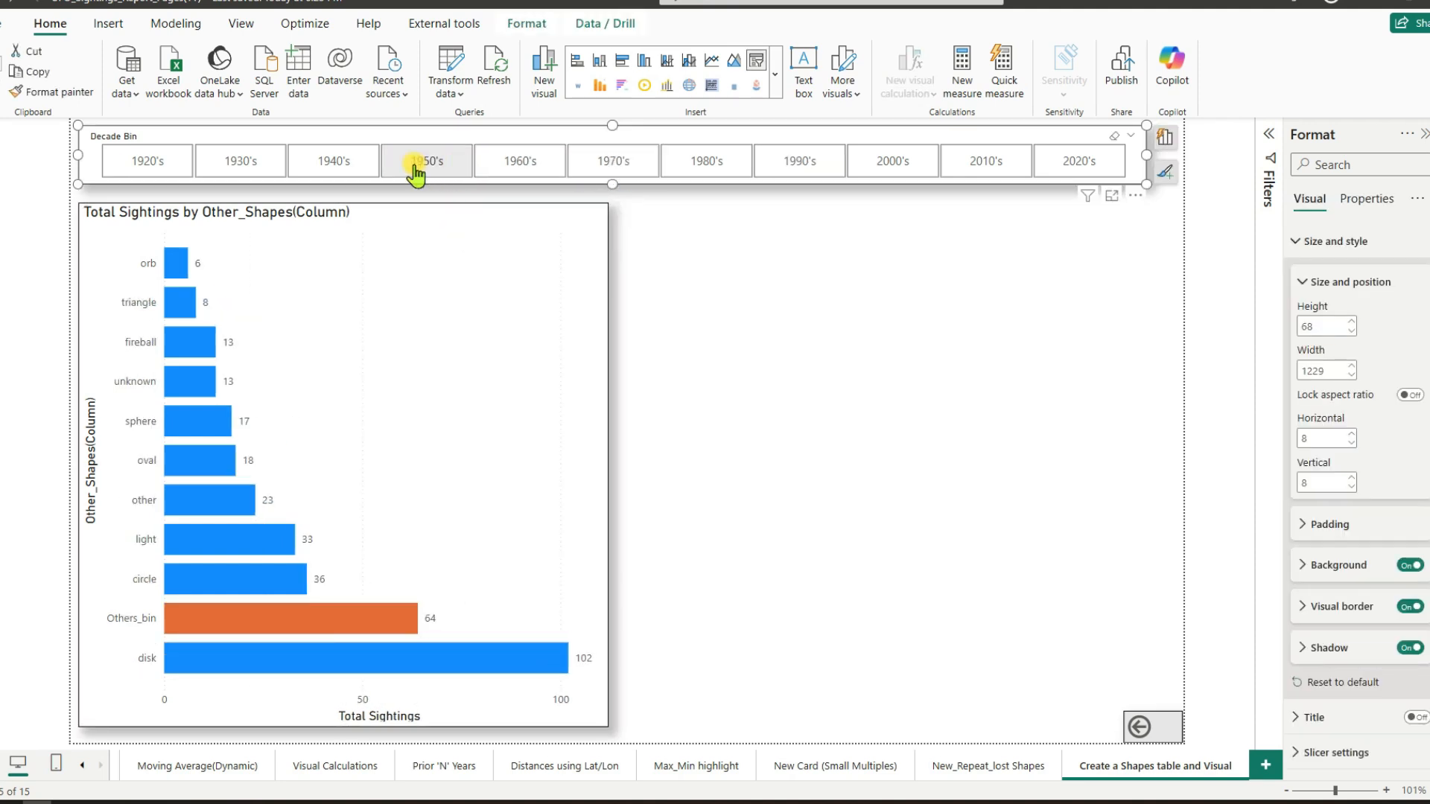
{"action": "left_click", "coordinate": [347, 174]}
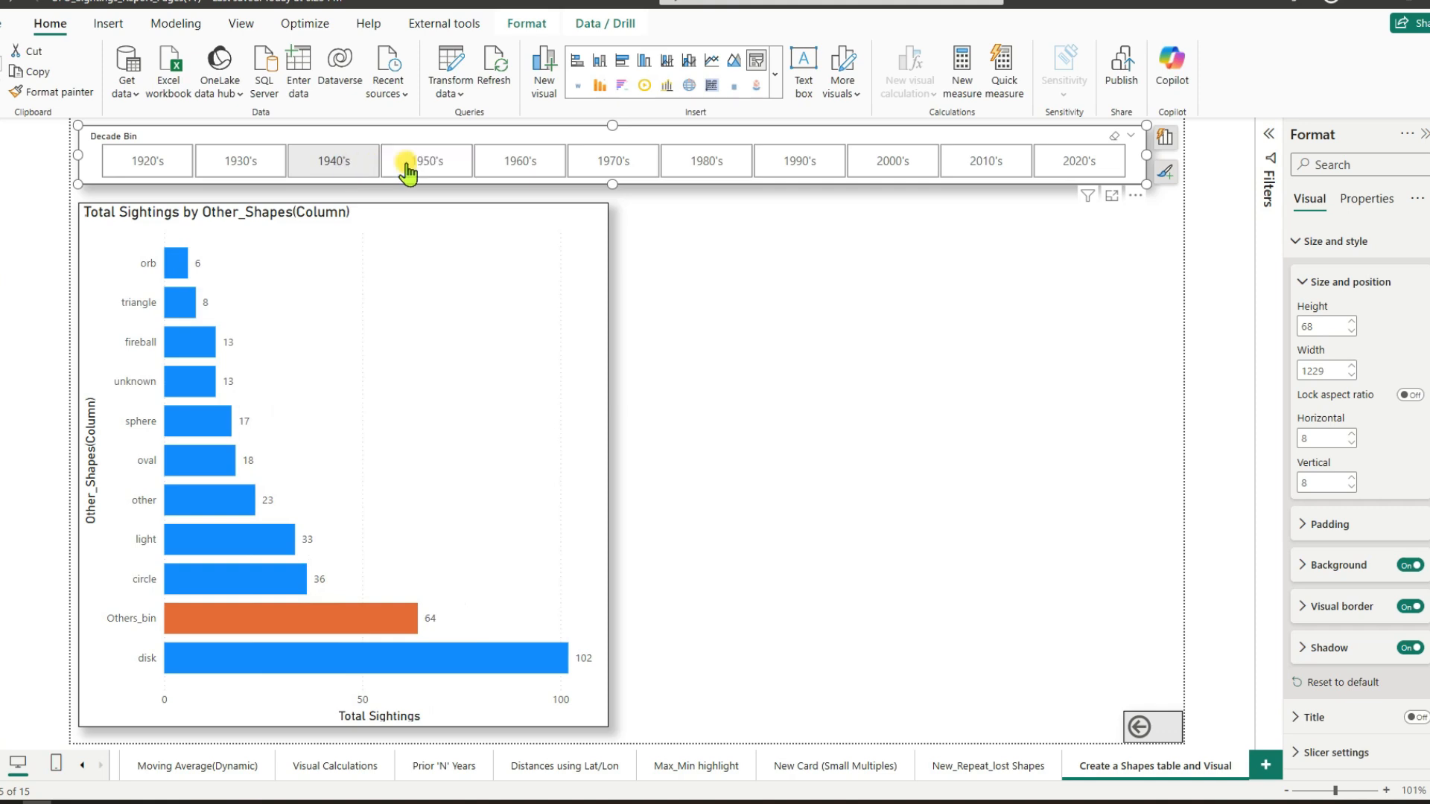
{"action": "left_click", "coordinate": [1089, 173]}
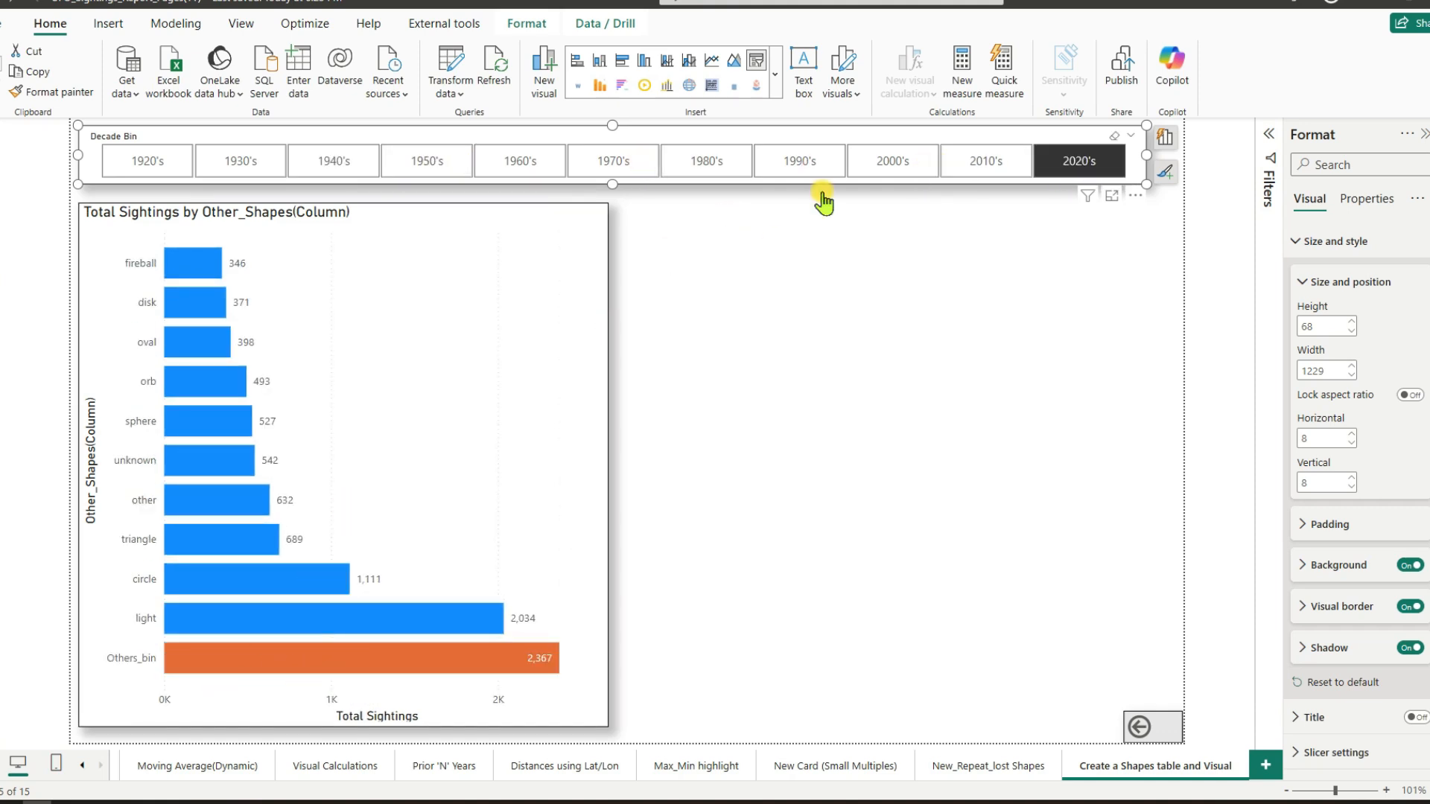
{"action": "left_click", "coordinate": [981, 161]}
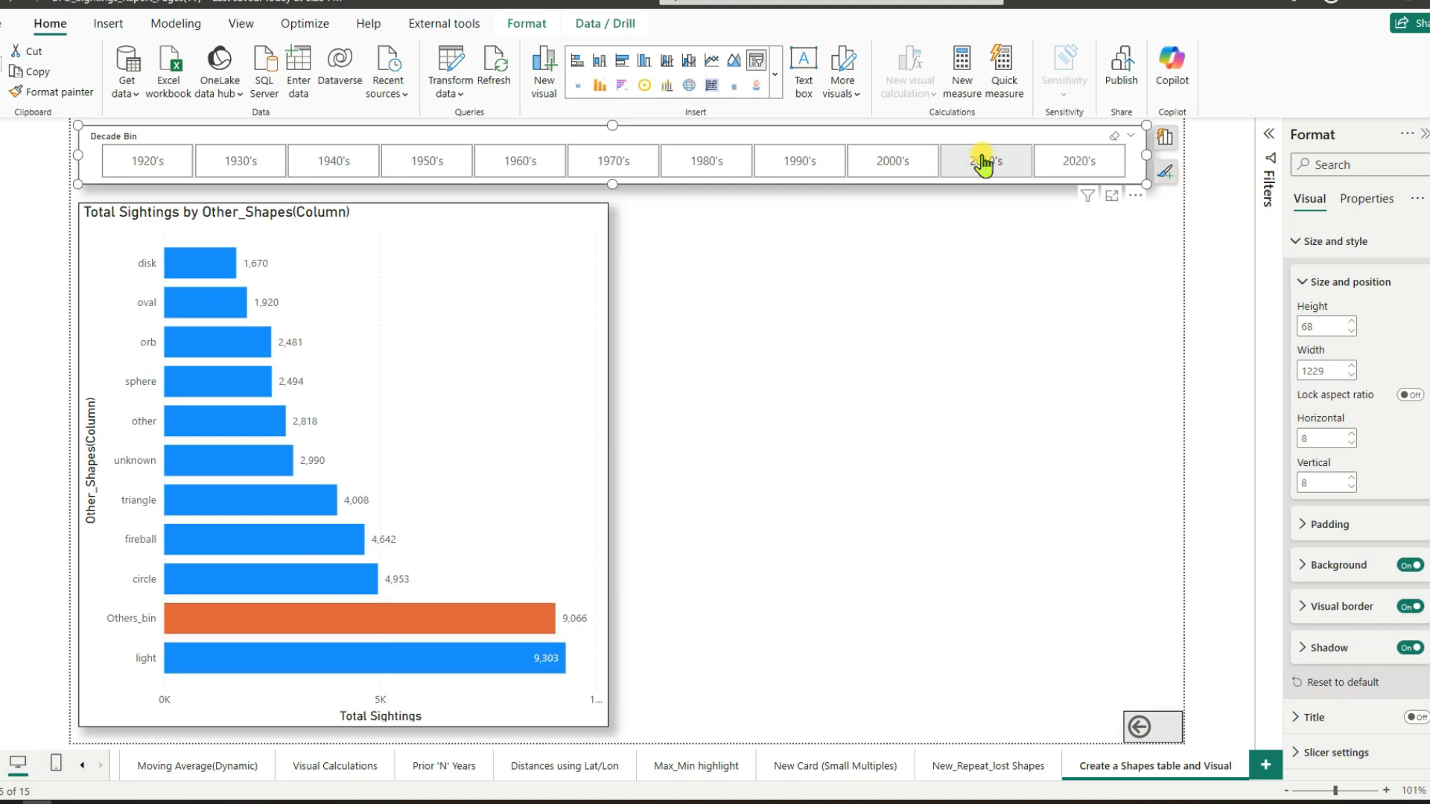
{"action": "left_click", "coordinate": [1061, 165]}
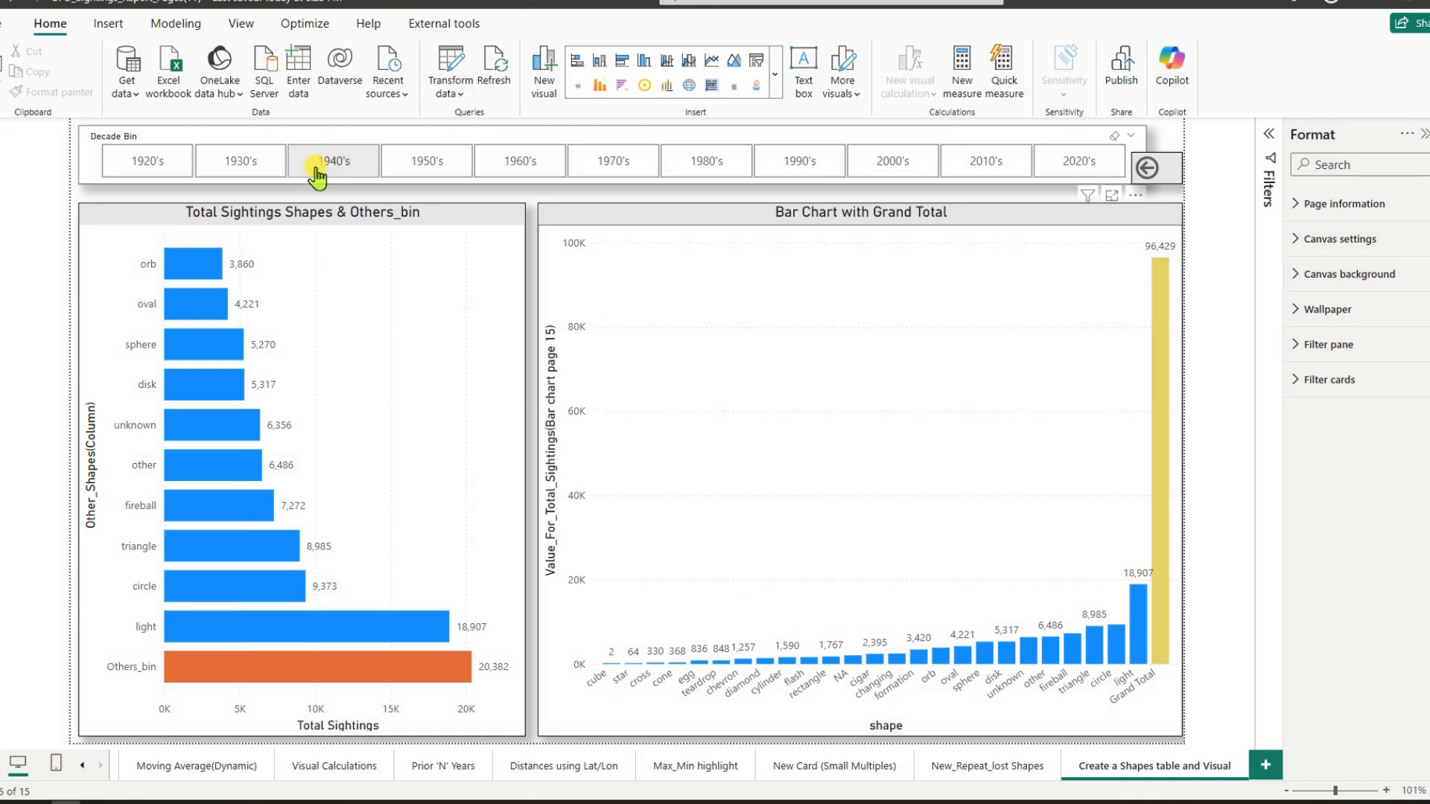
Filter both charts by the 1960's, 1980's and 2020's in the Decade Bin slicer to check the Grand Total bar.
{"action": "left_click", "coordinate": [531, 171]}
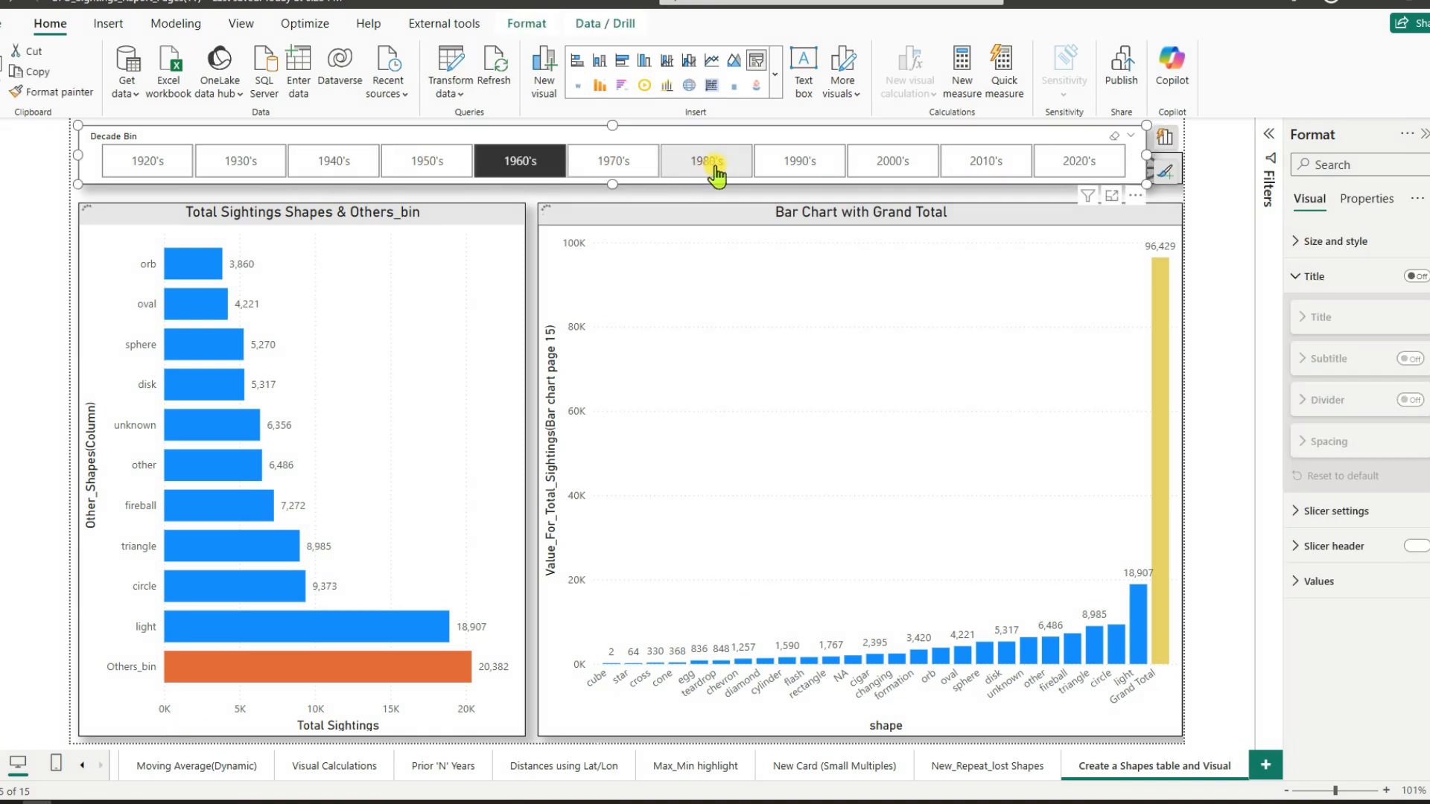
{"action": "left_click", "coordinate": [744, 165]}
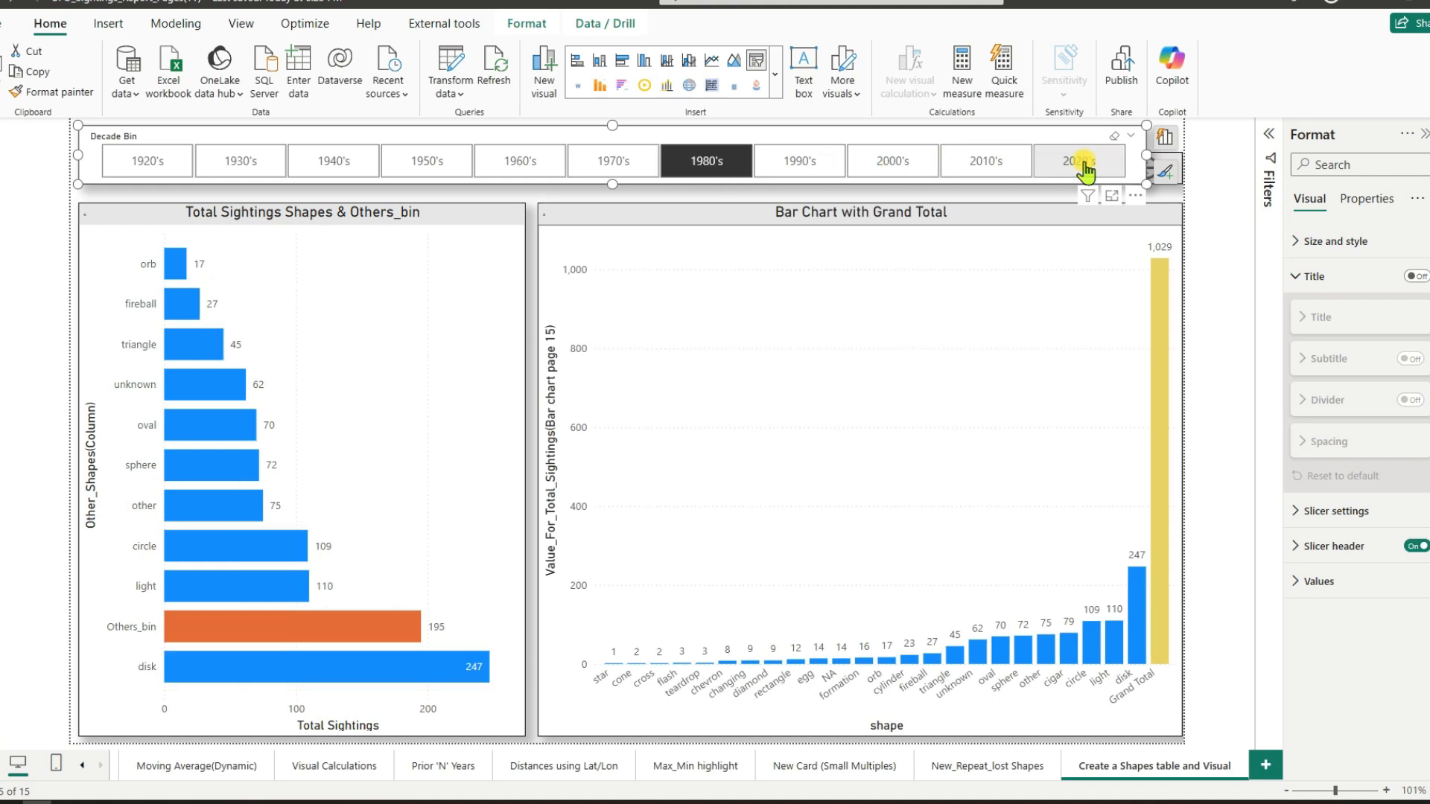
{"action": "left_click", "coordinate": [1084, 165]}
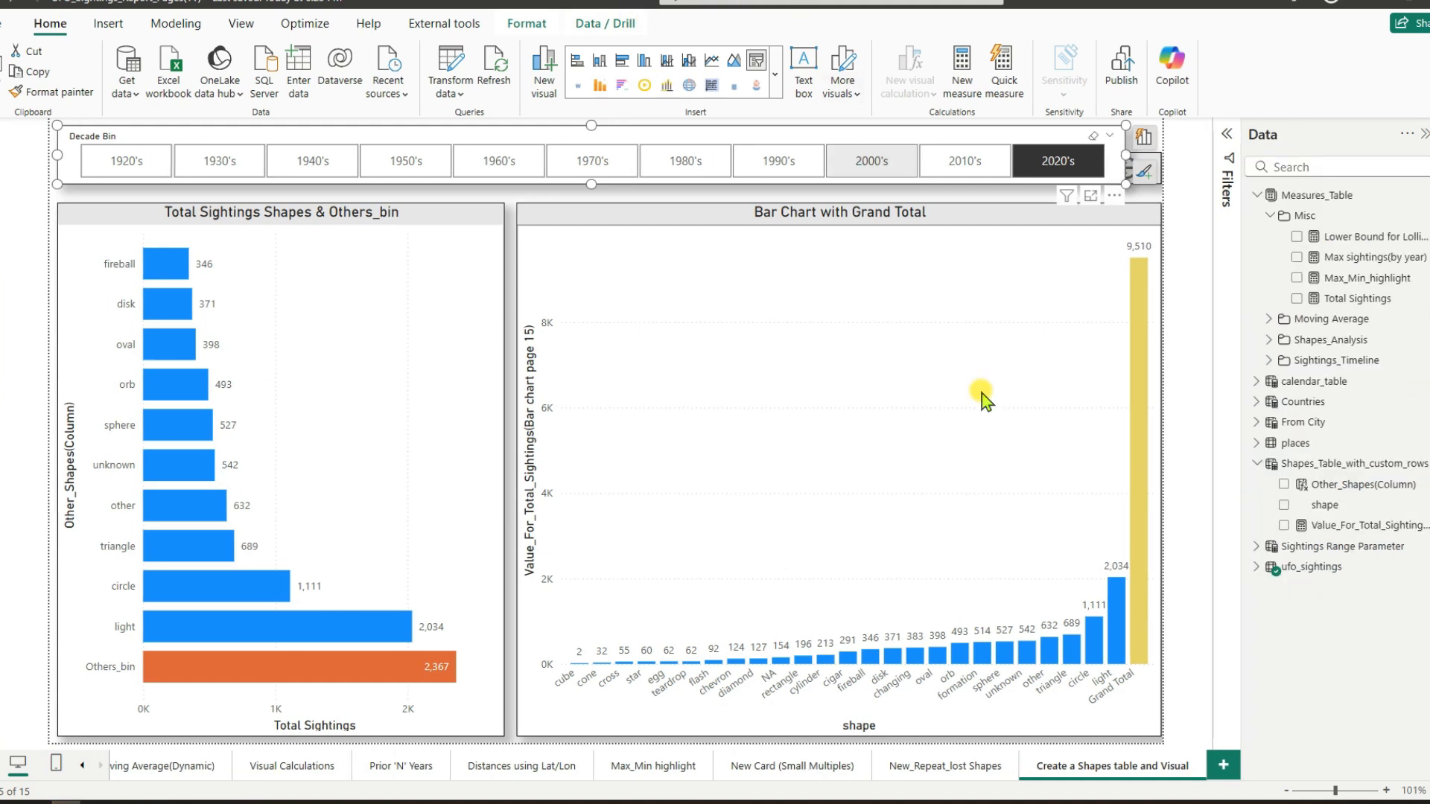
Review the "Grand Total" row expression in the DAX definition of Shapes_Table_with_custom_rows.
{"action": "left_click", "coordinate": [1290, 465]}
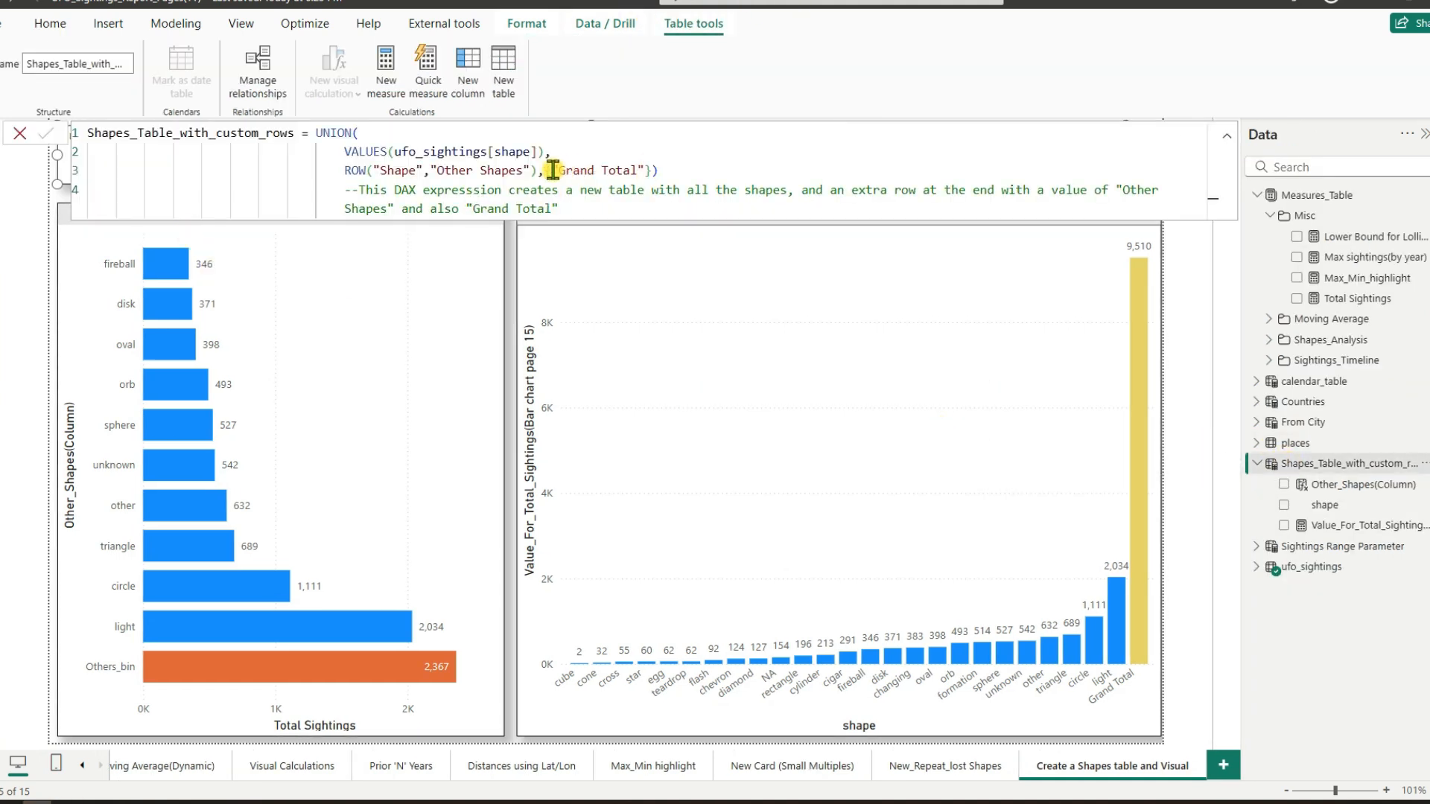
{"action": "left_click_drag", "start_coordinate": [551, 171], "coordinate": [642, 170]}
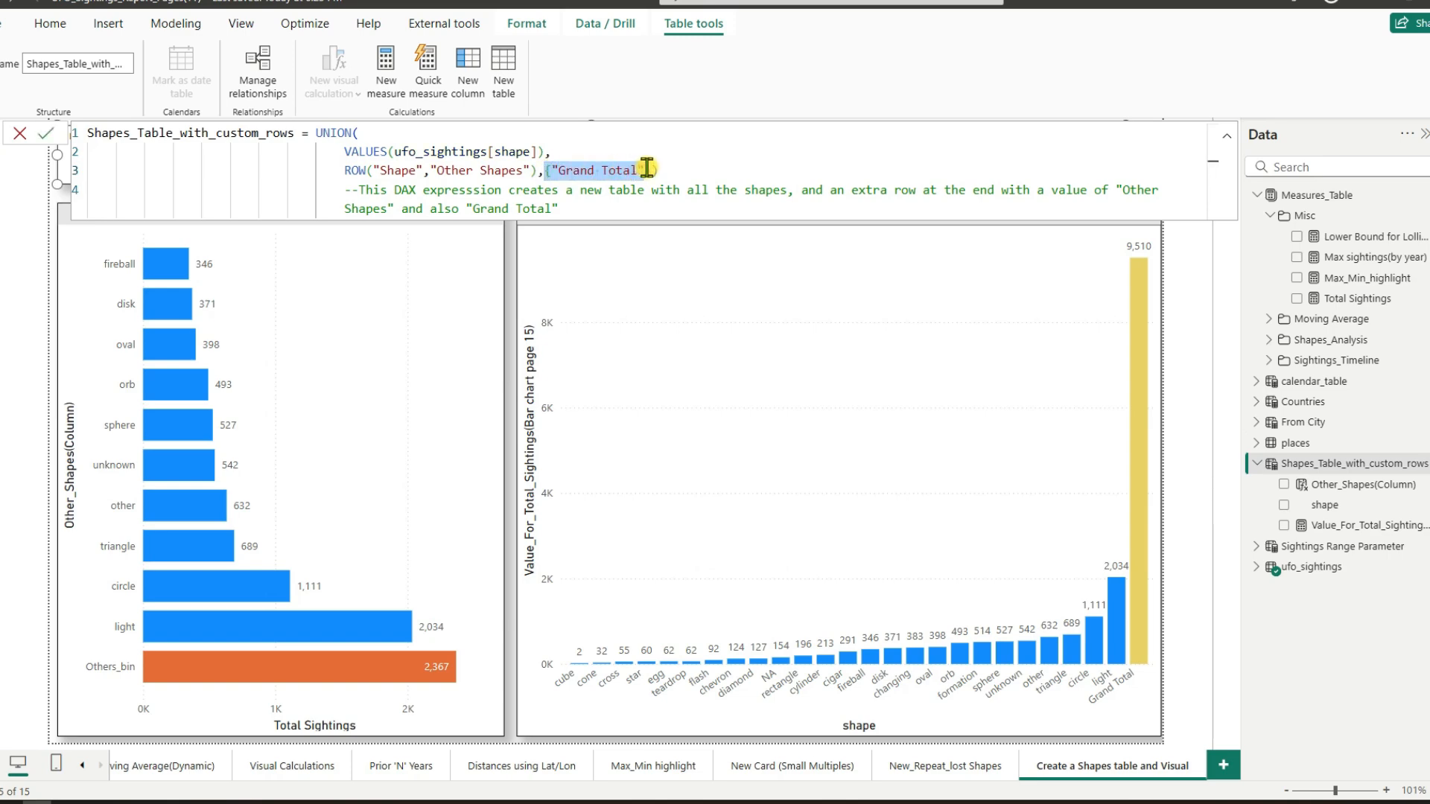
{"action": "left_click", "coordinate": [675, 162]}
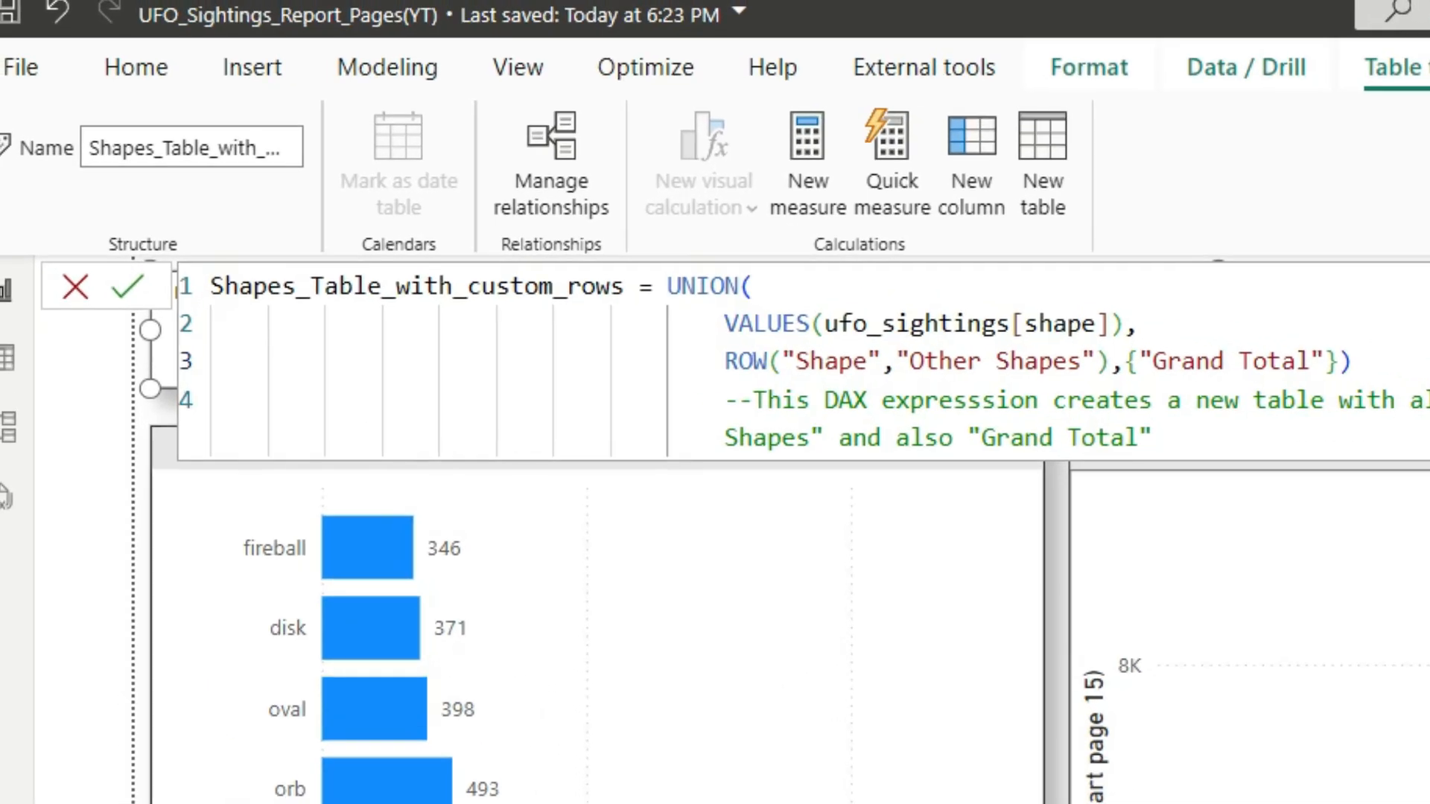
Open the Value_For_Total_Sightings(Bar chart page 15) measure and examine its _total variable with CALCULATE and ALL on the shape column.
{"action": "left_click", "coordinate": [1429, 521]}
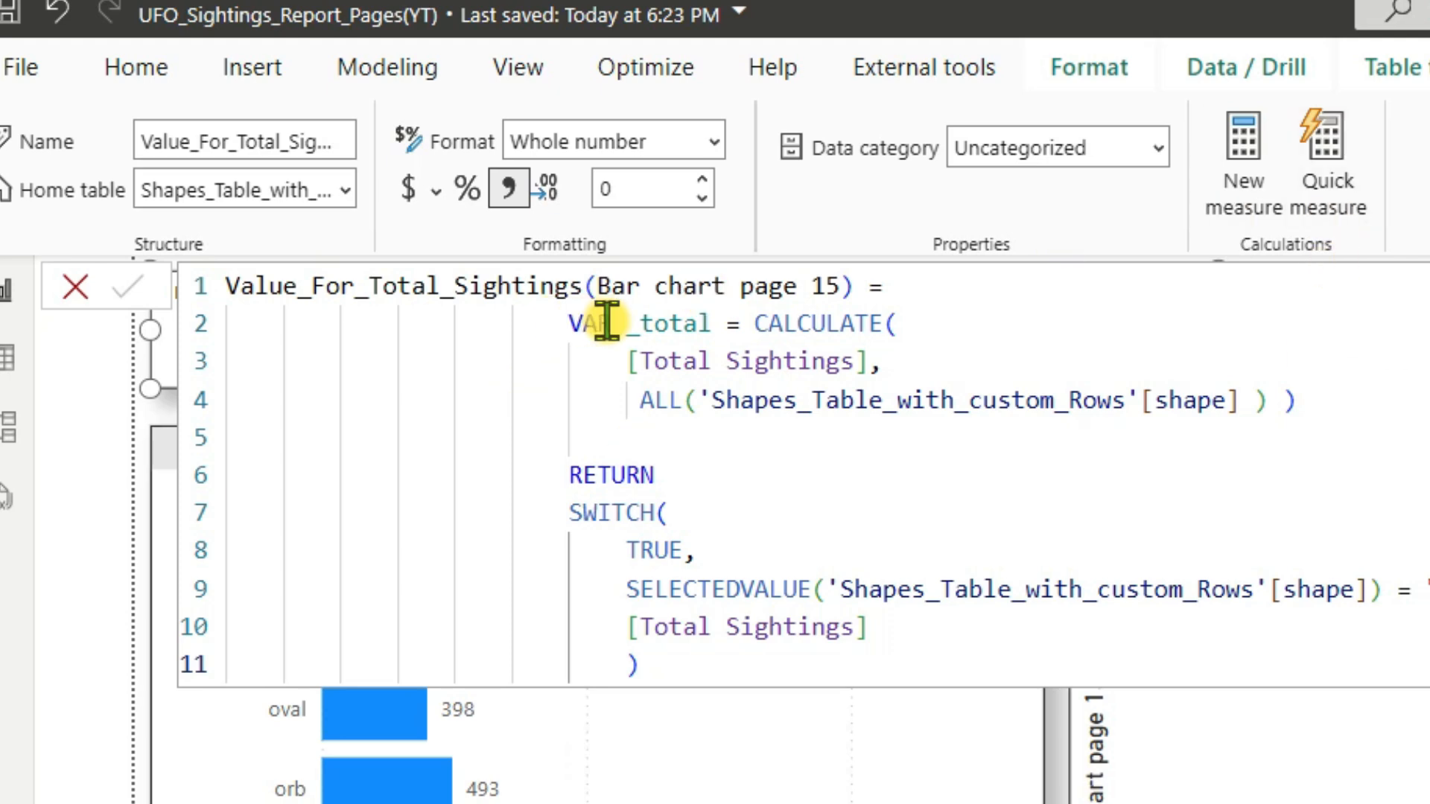
{"action": "left_click_drag", "start_coordinate": [631, 321], "coordinate": [864, 344]}
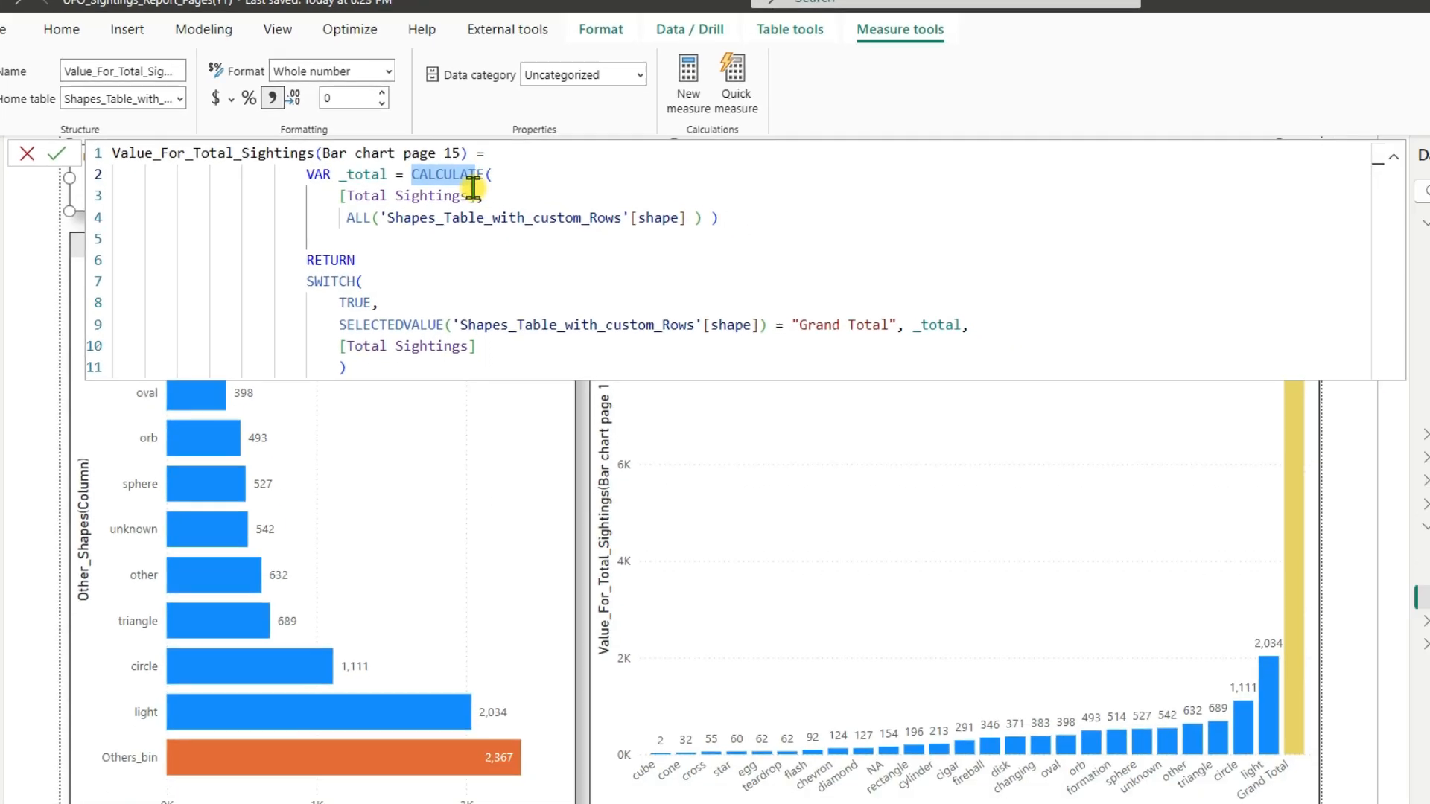
{"action": "mouse_move", "coordinate": [475, 195]}
{"action": "left_mouse_down"}
{"action": "mouse_move", "coordinate": [340, 195]}
{"action": "mouse_move", "coordinate": [469, 218]}
{"action": "left_mouse_up"}
{"action": "left_click_drag", "start_coordinate": [368, 191], "coordinate": [602, 192]}
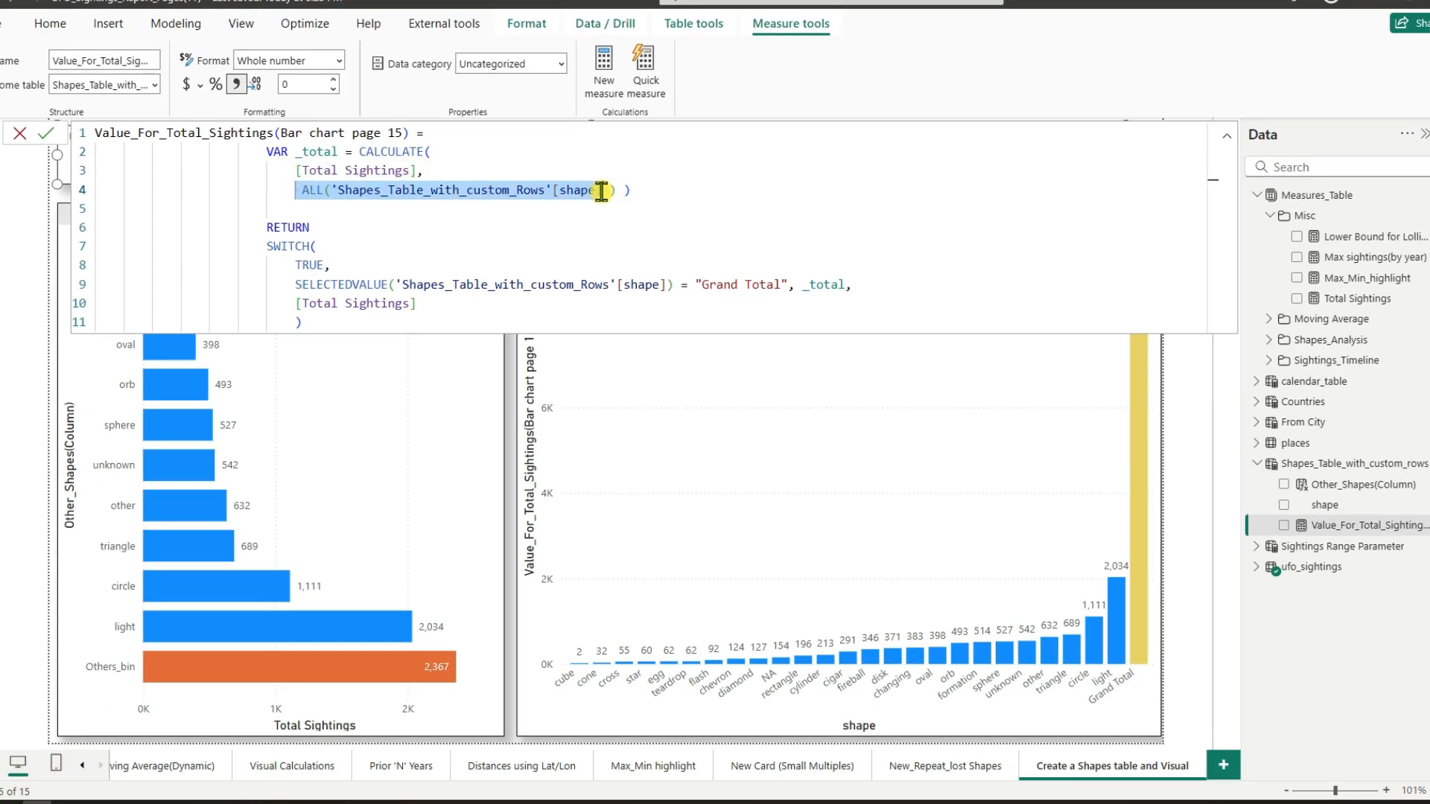
Examine the measure's RETURN and SWITCH logic for "Grand Total", close the formula without changes and select the Bar Chart with Grand Total.
{"action": "double_click", "coordinate": [514, 228]}
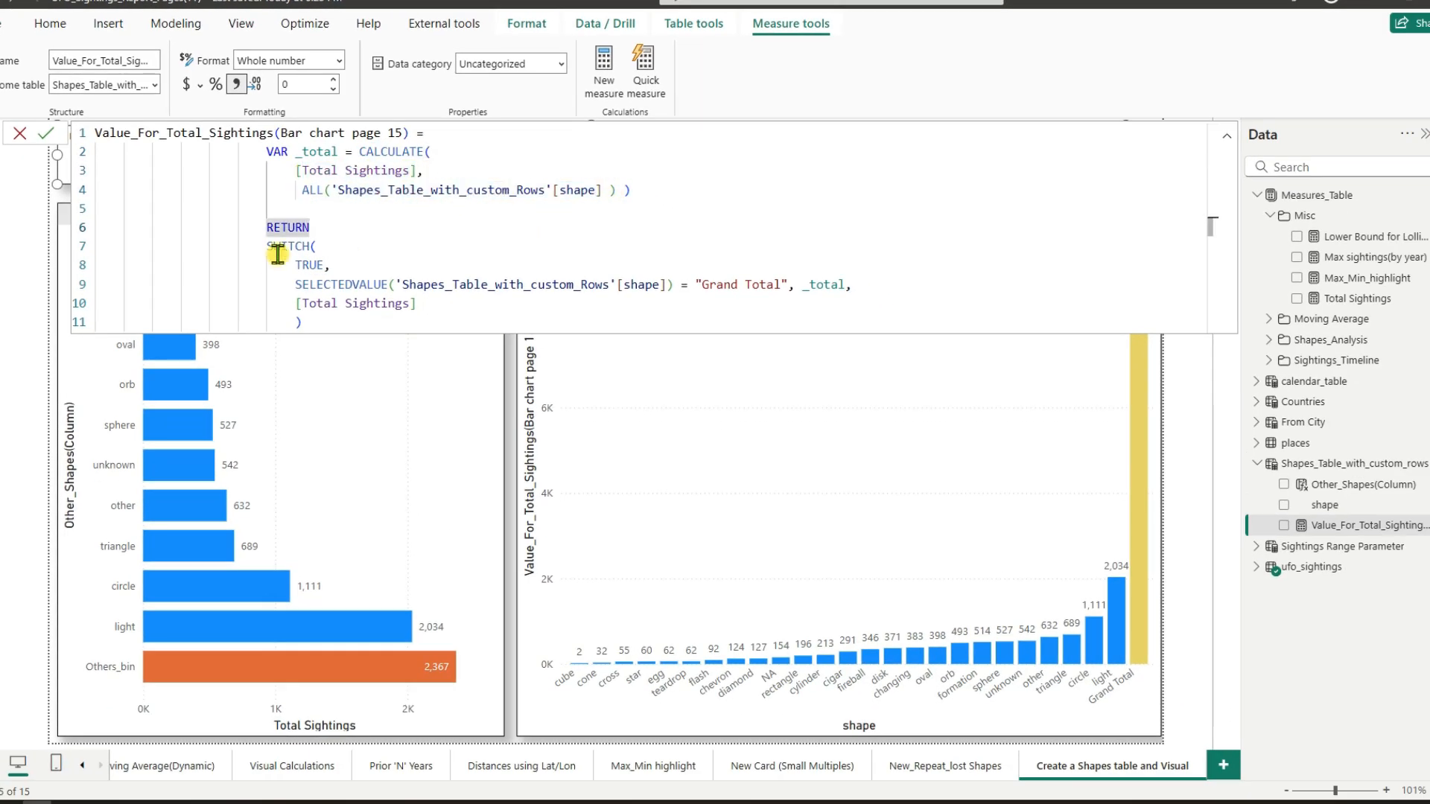
{"action": "left_click_drag", "start_coordinate": [294, 265], "coordinate": [788, 281]}
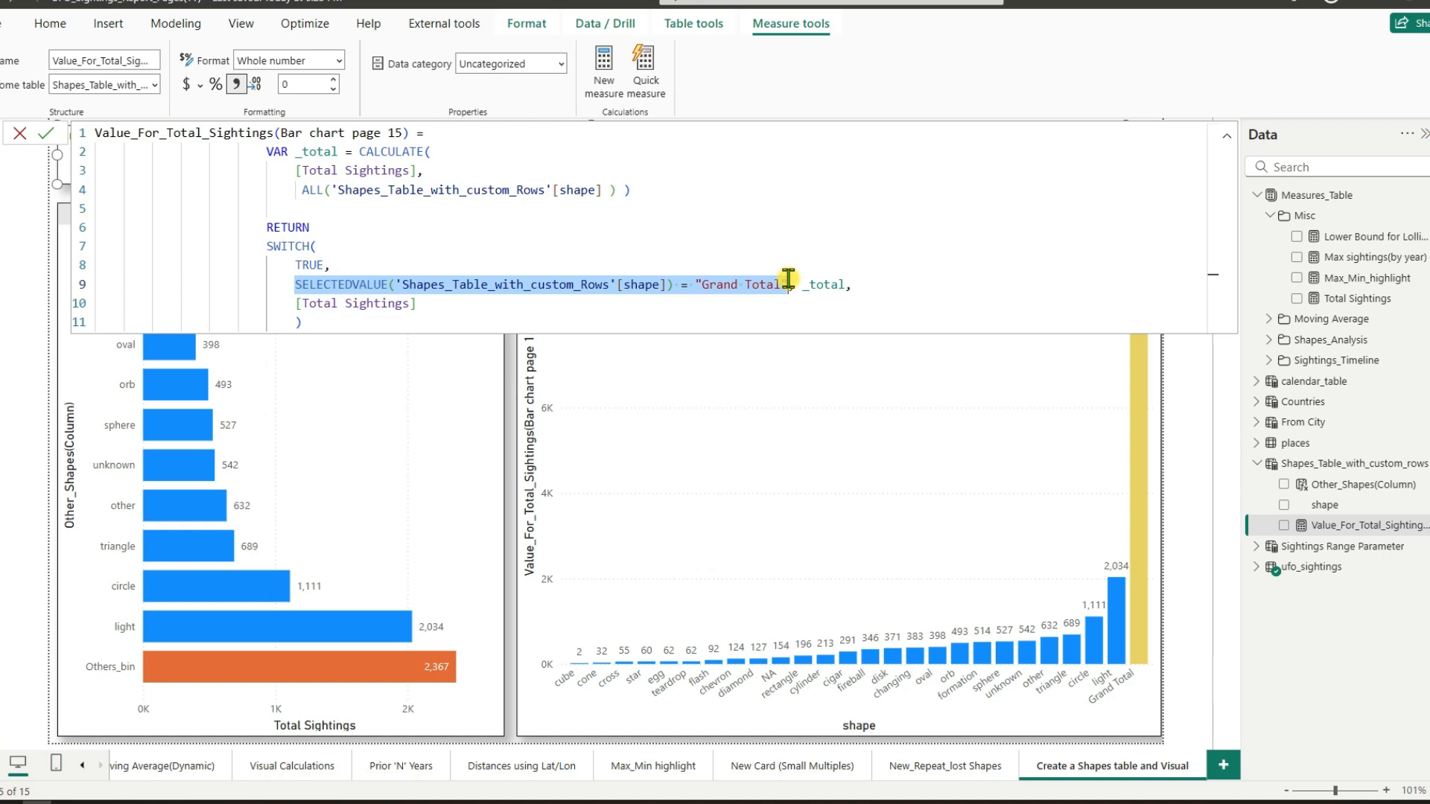
{"action": "left_click", "coordinate": [802, 284]}
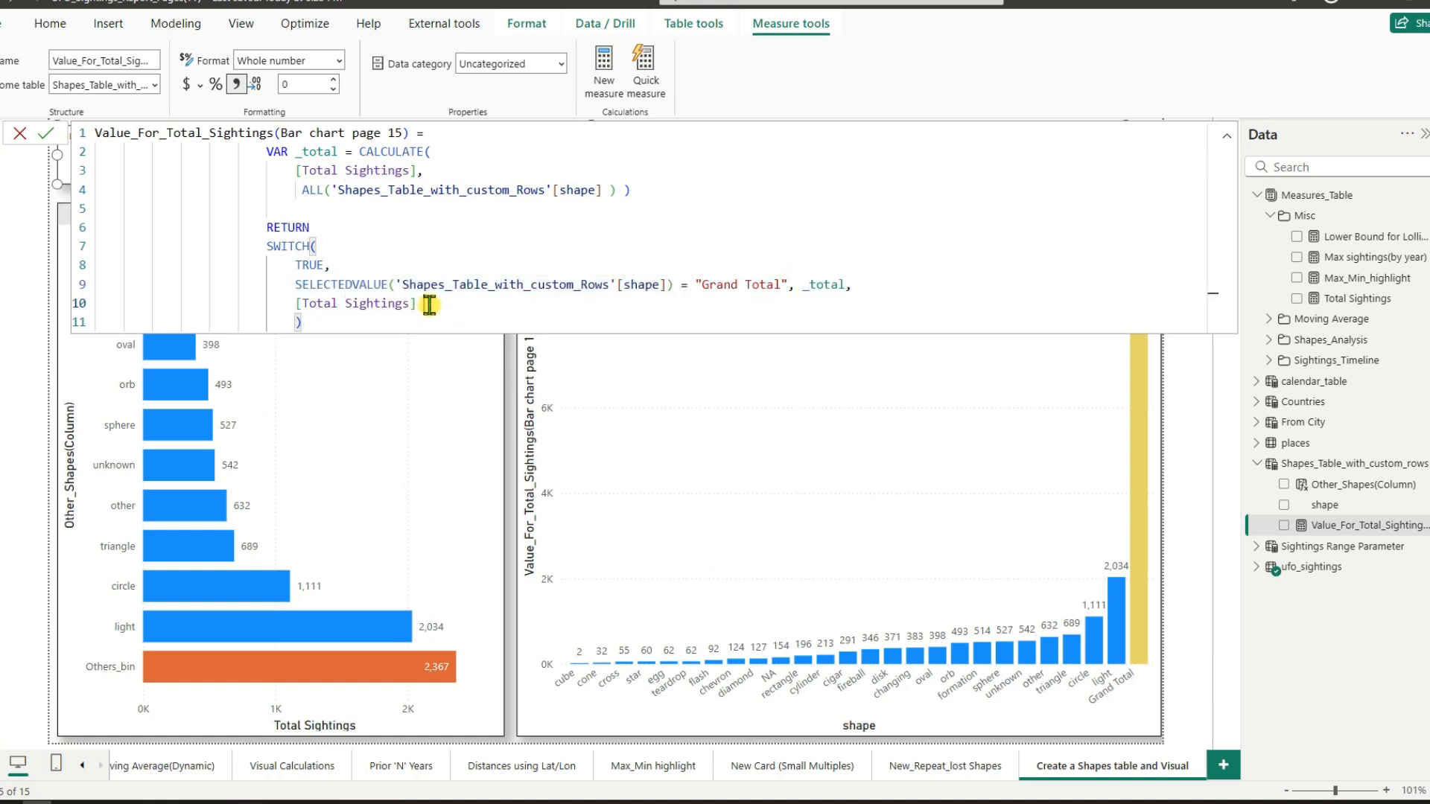
{"action": "left_click_drag", "start_coordinate": [423, 305], "coordinate": [296, 306]}
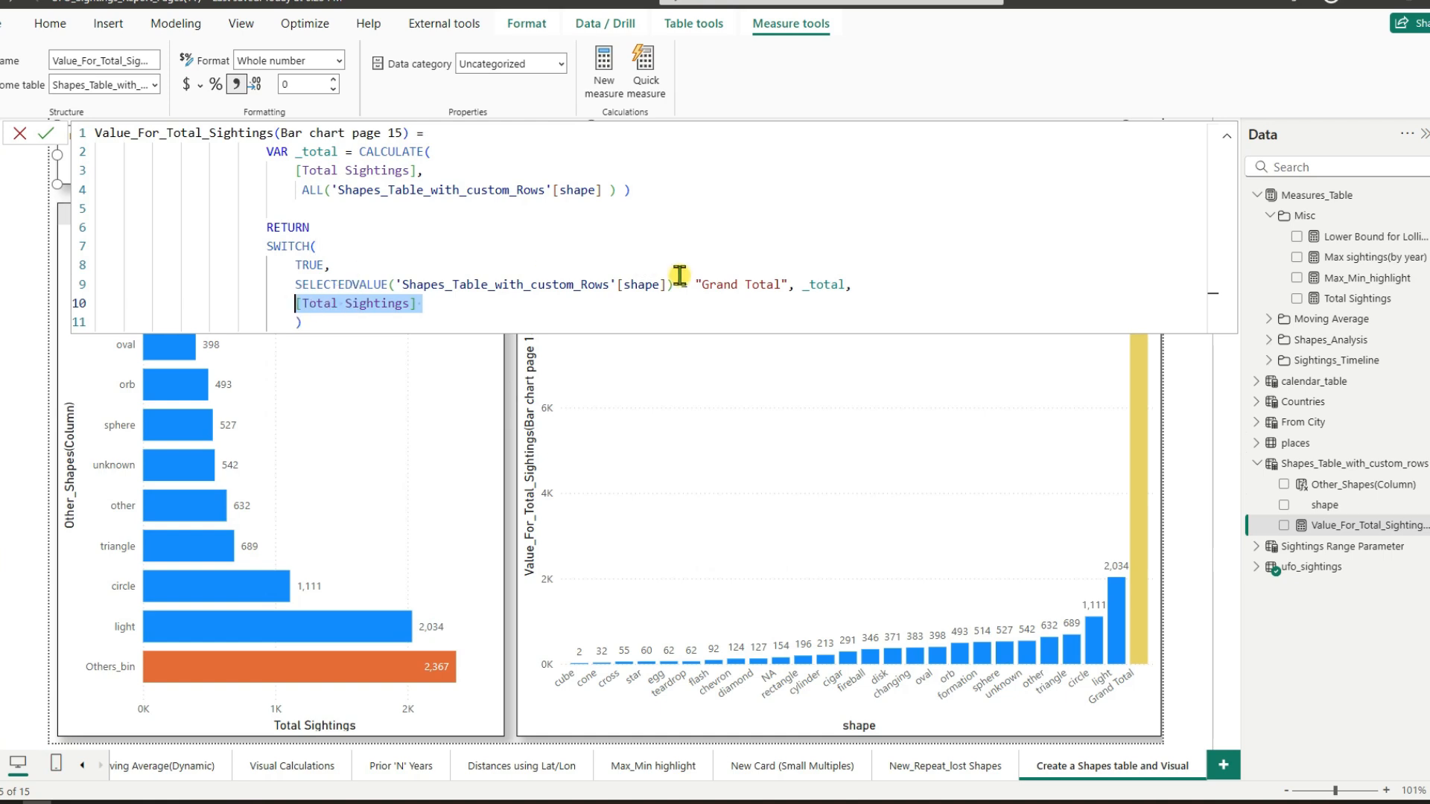
{"action": "left_click", "coordinate": [23, 132]}
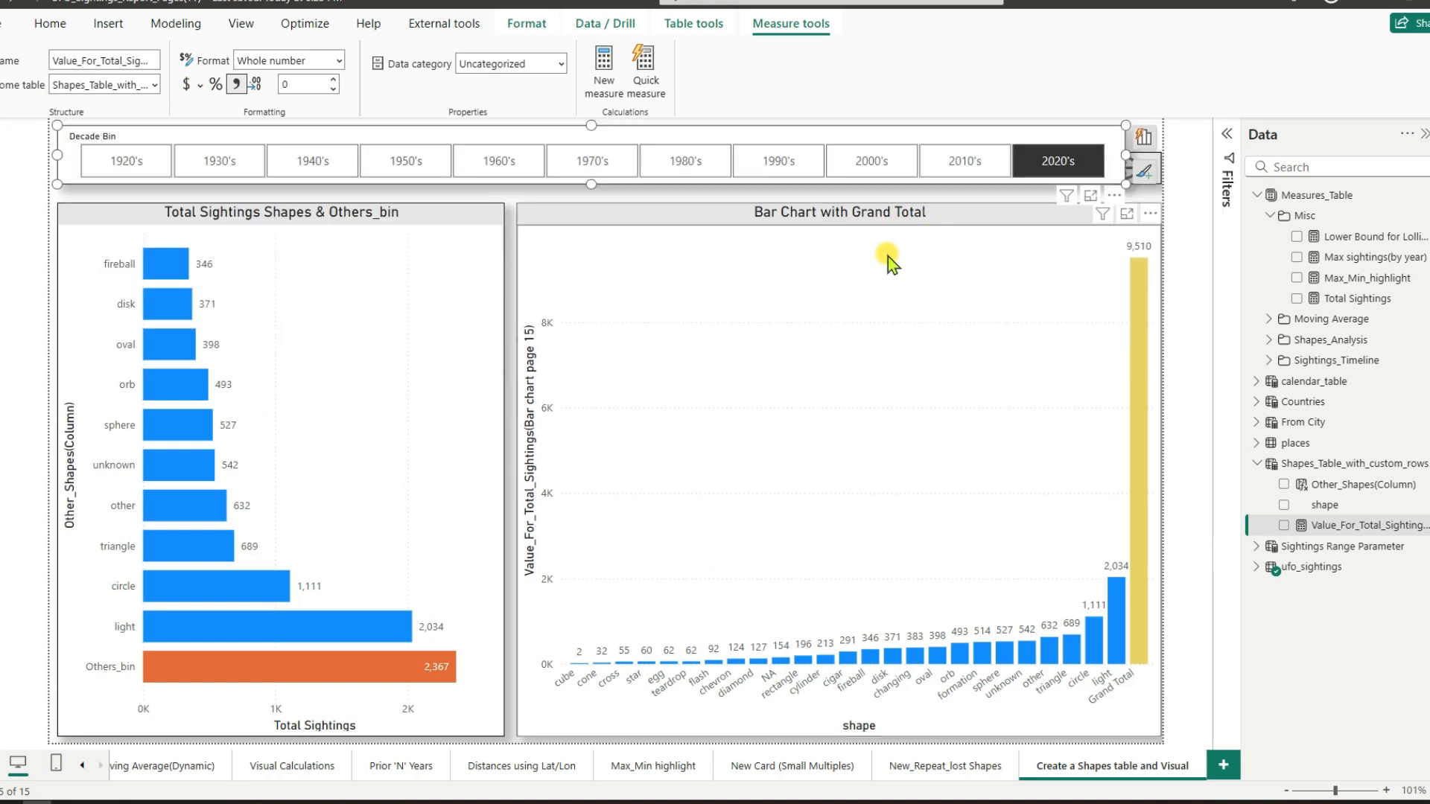
{"action": "left_click", "coordinate": [813, 256]}
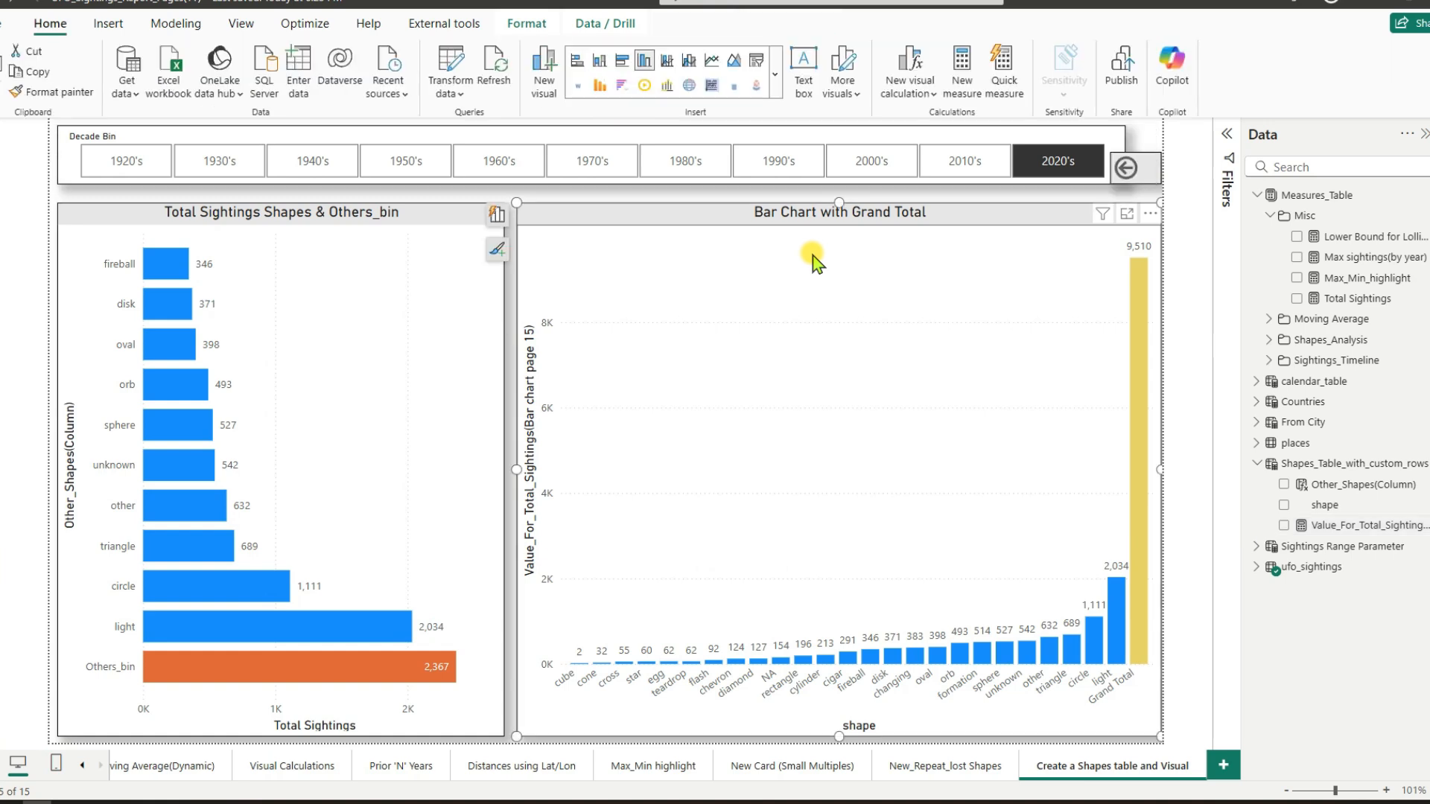
Inspect the Grand Total chart's axis fields and the source table of its X-axis shape field, then close the settings and deselect the chart.
{"action": "left_click", "coordinate": [497, 218]}
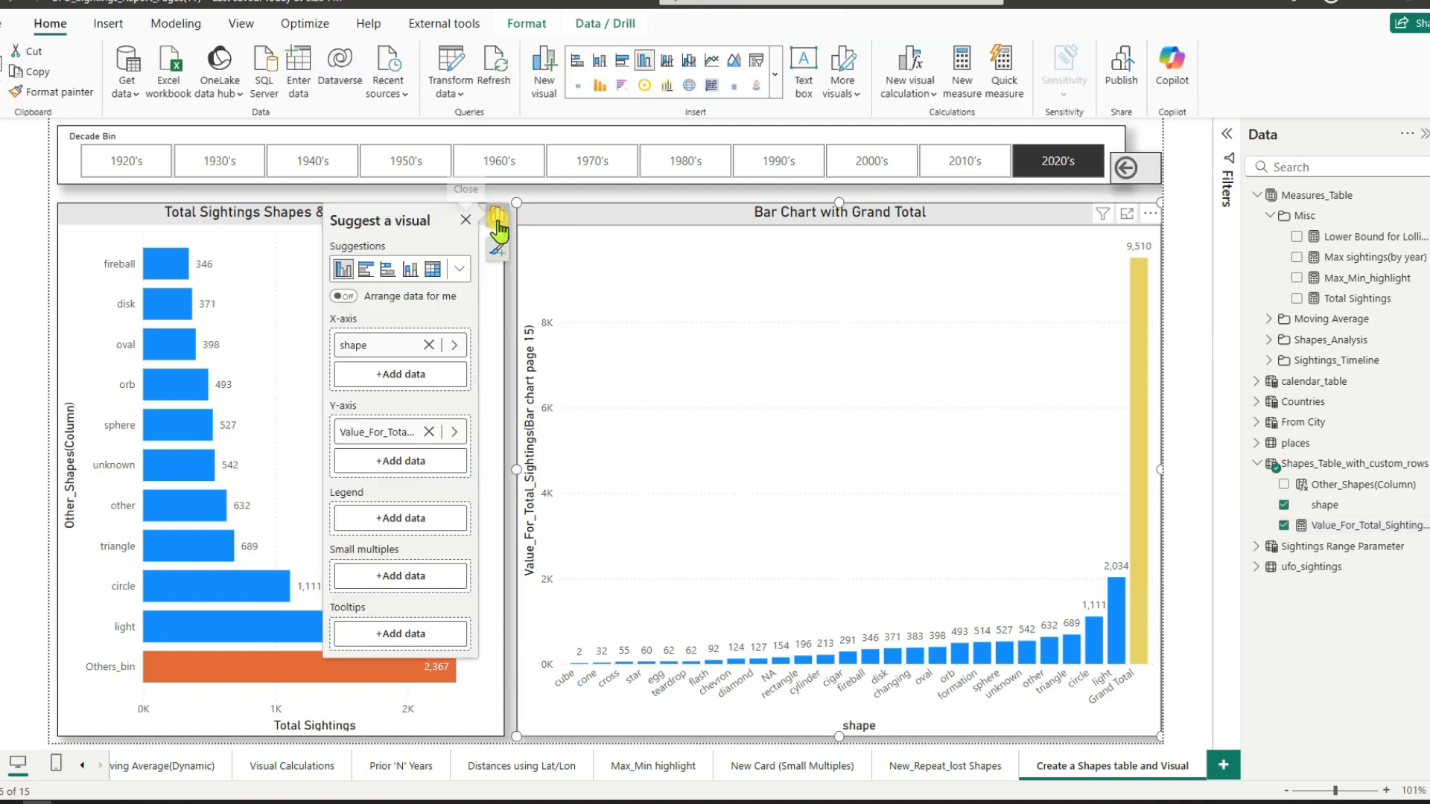
{"action": "left_click", "coordinate": [449, 345]}
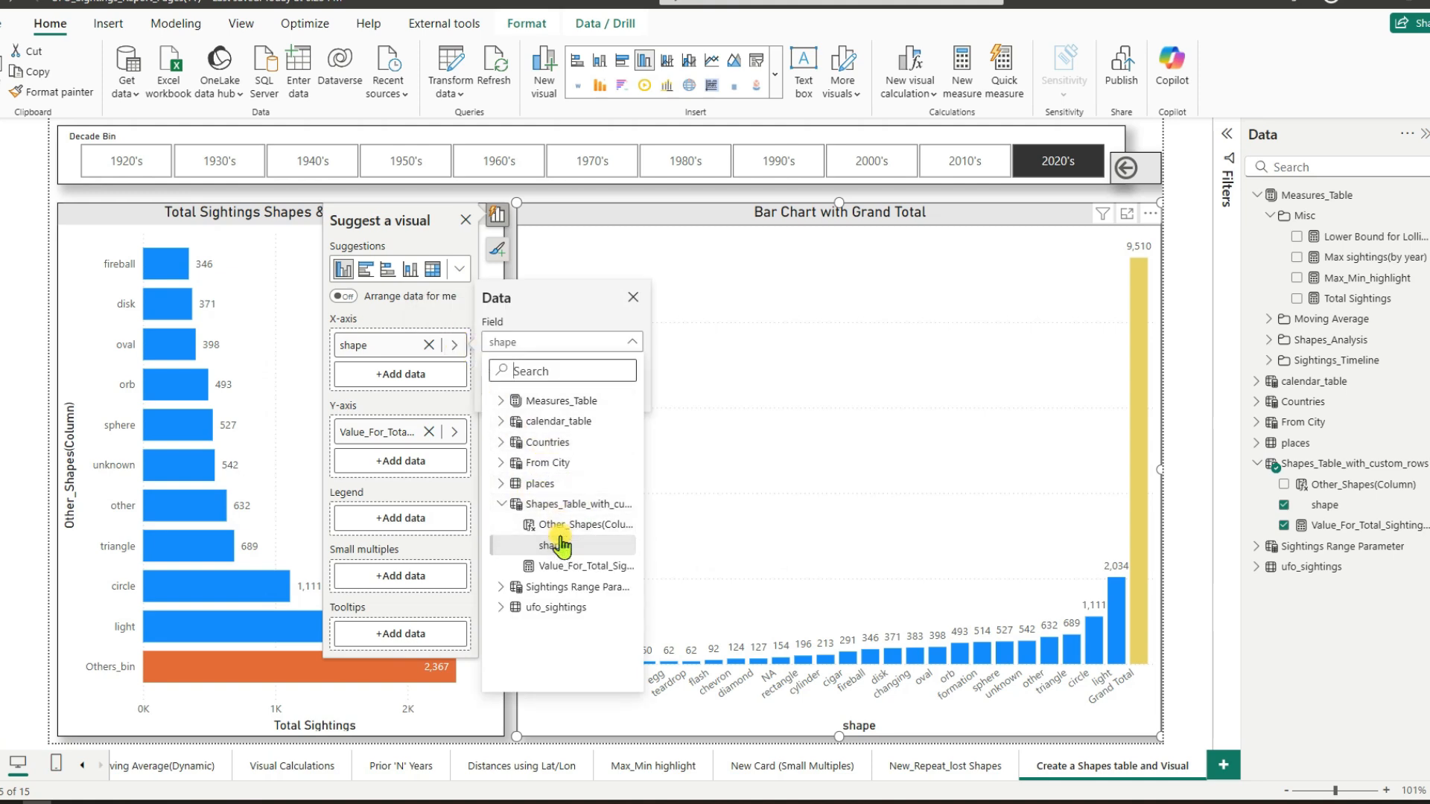
{"action": "left_click", "coordinate": [500, 505]}
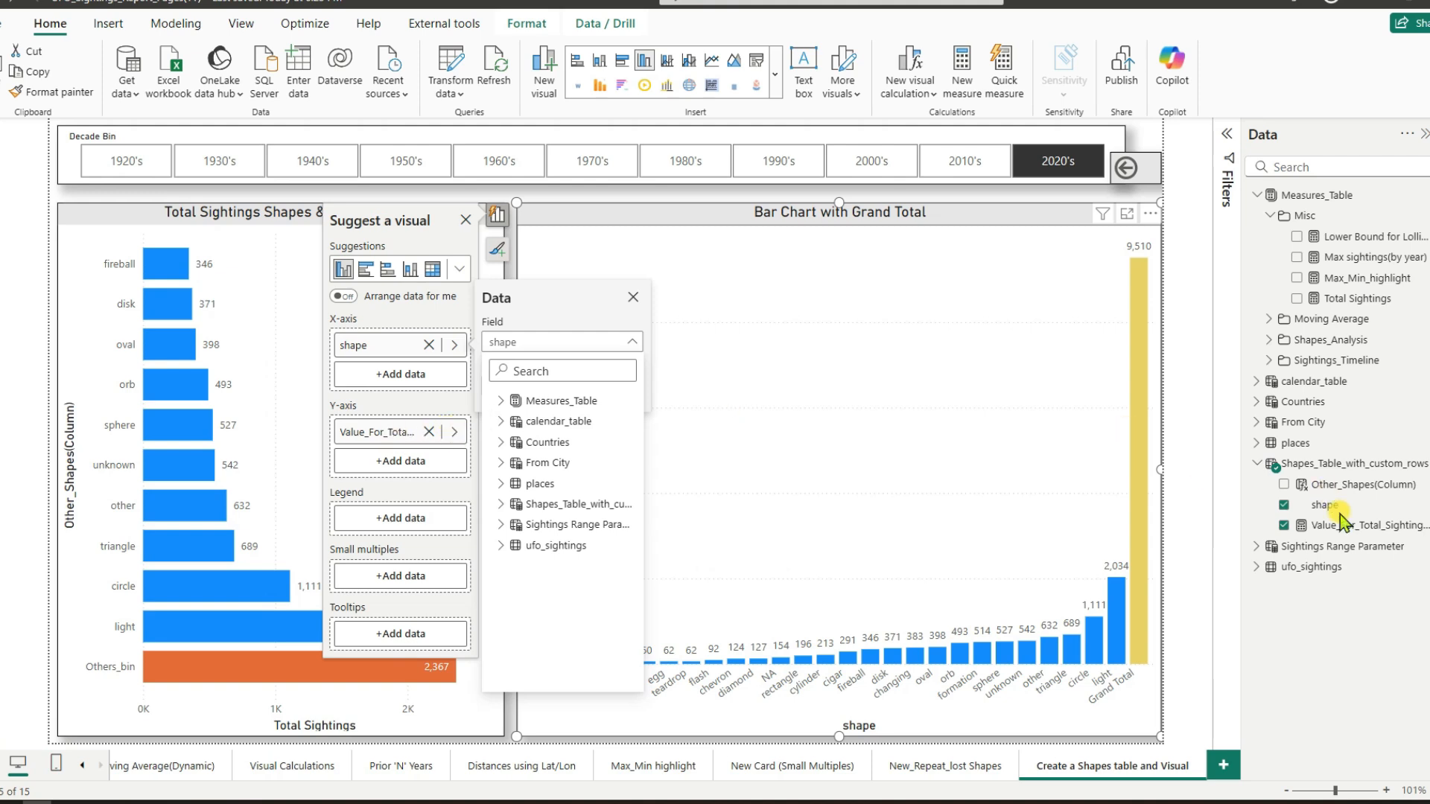
{"action": "left_click", "coordinate": [466, 221]}
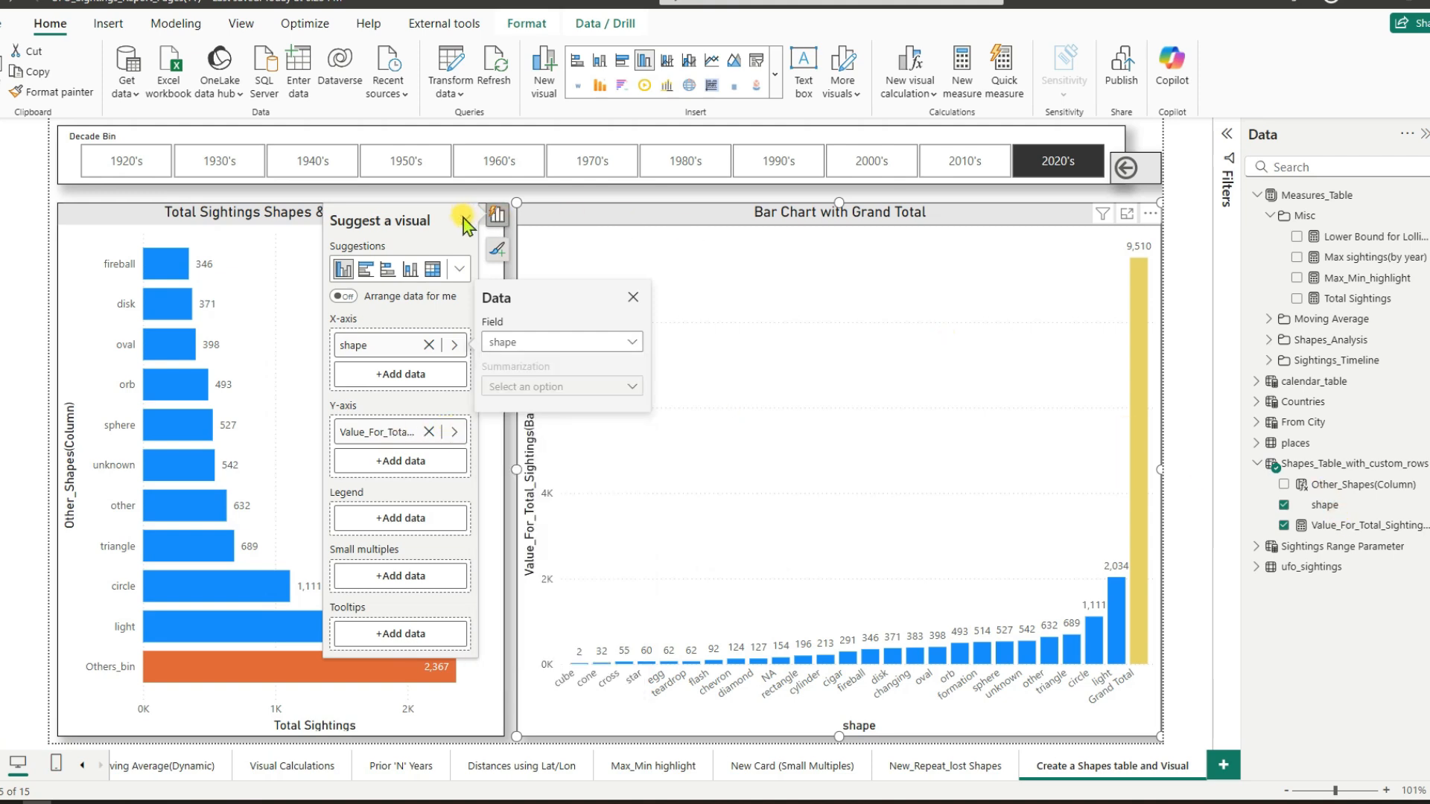
{"action": "left_click", "coordinate": [466, 222]}
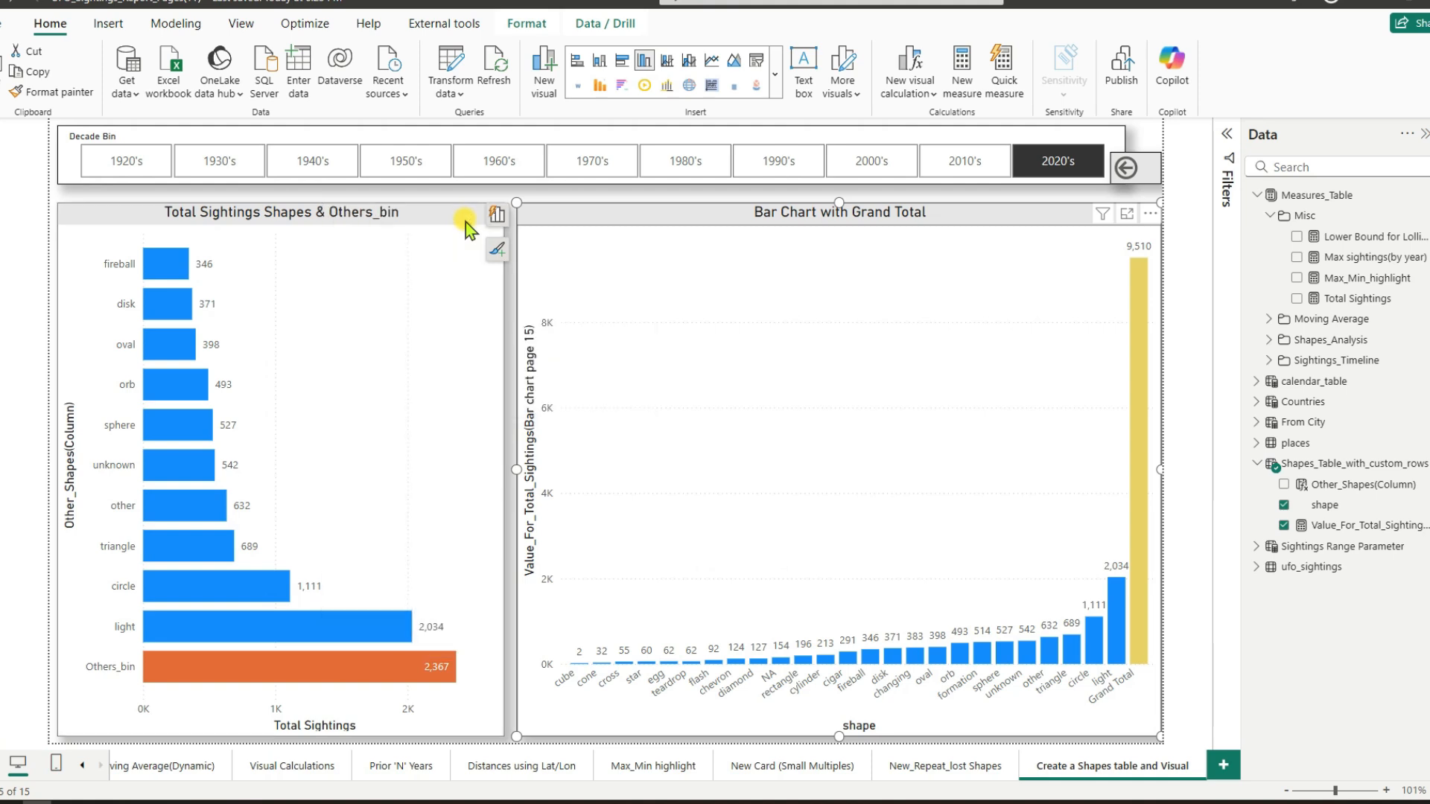
{"action": "left_click", "coordinate": [628, 195]}
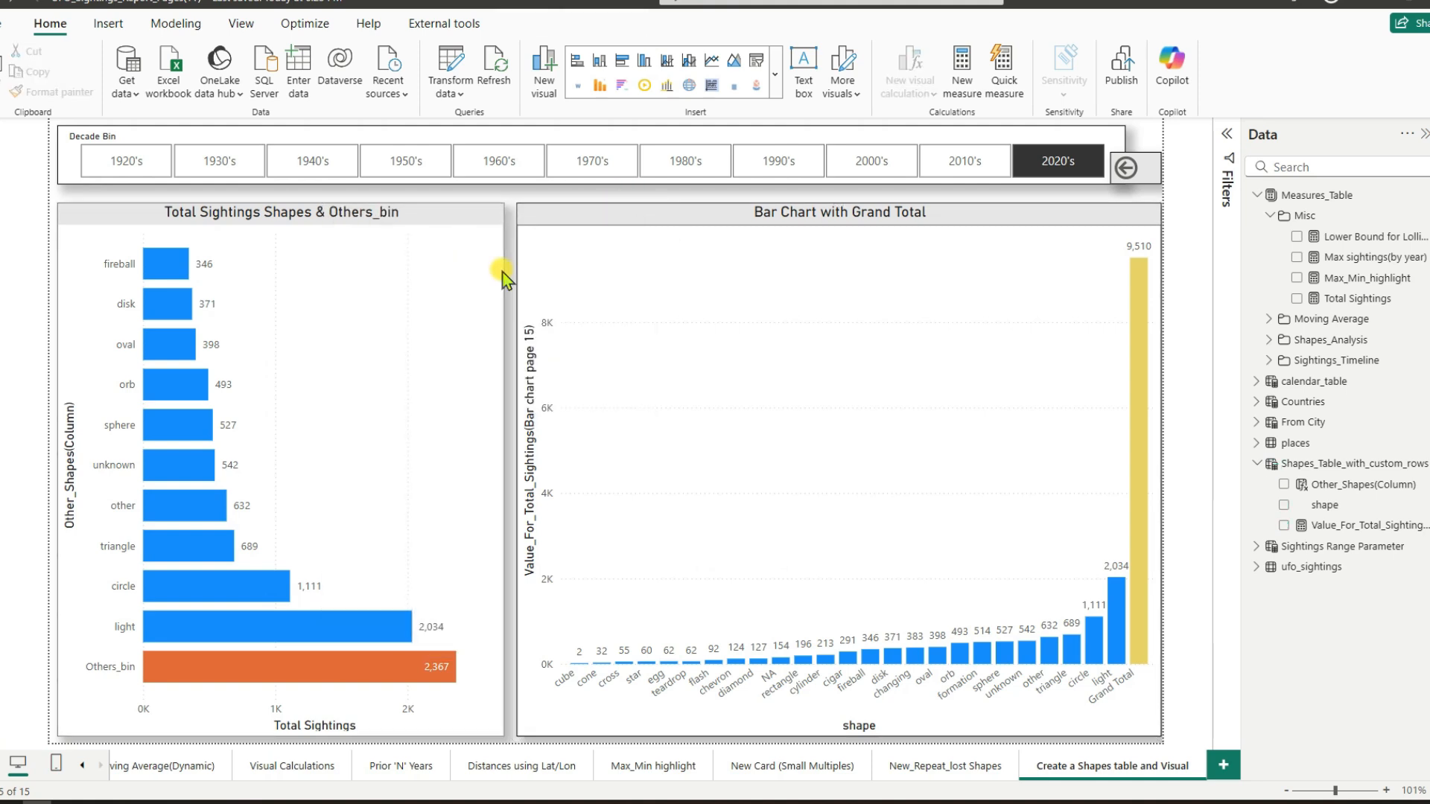